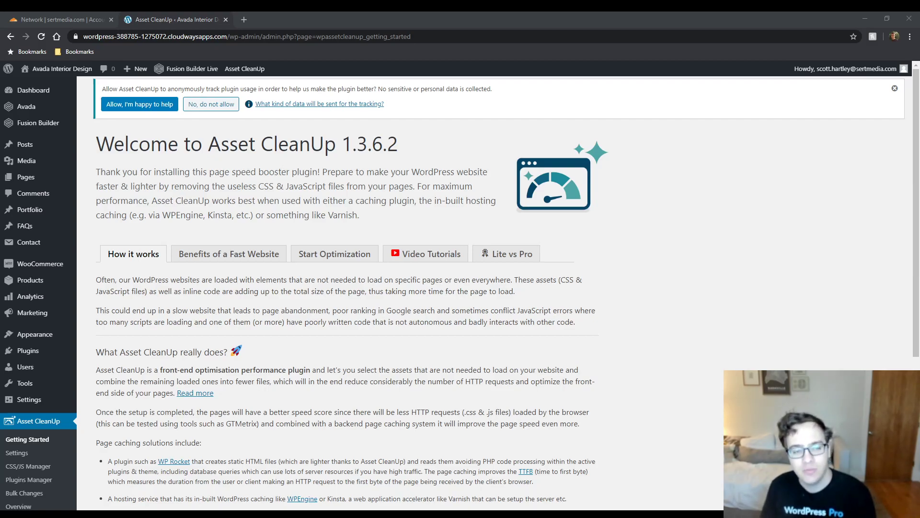
Step: Skim the Getting Started page, then go to the CSS/JS Manager's Homepage tab listing the static front page
scroll(595, 229, down, 5)
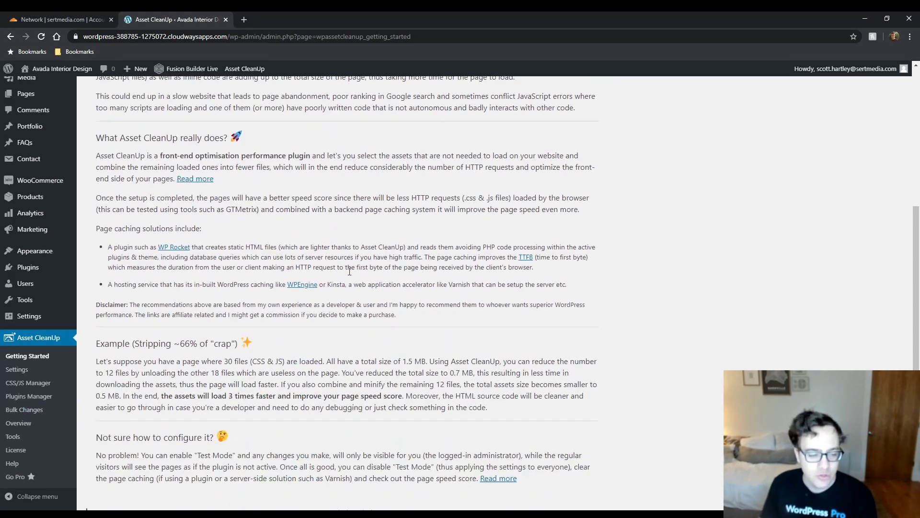
scroll(349, 271, down, 1)
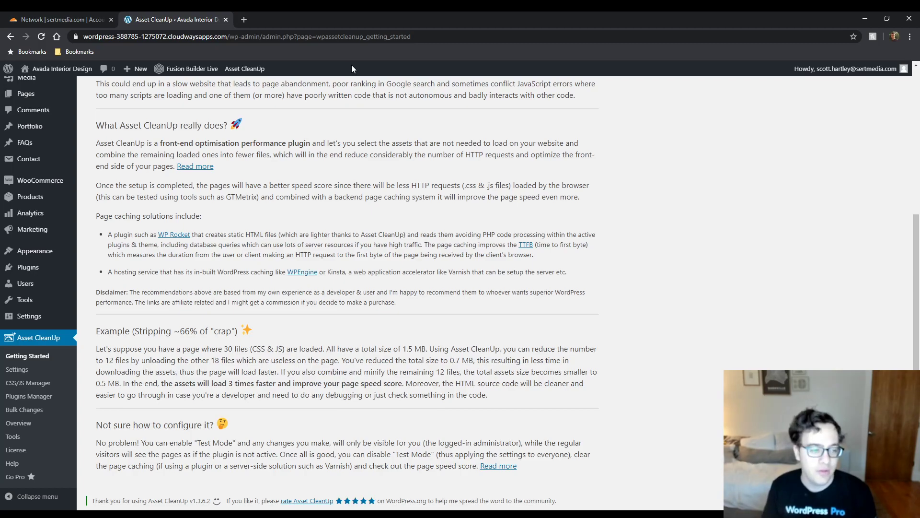
scroll(121, 170, up, 3)
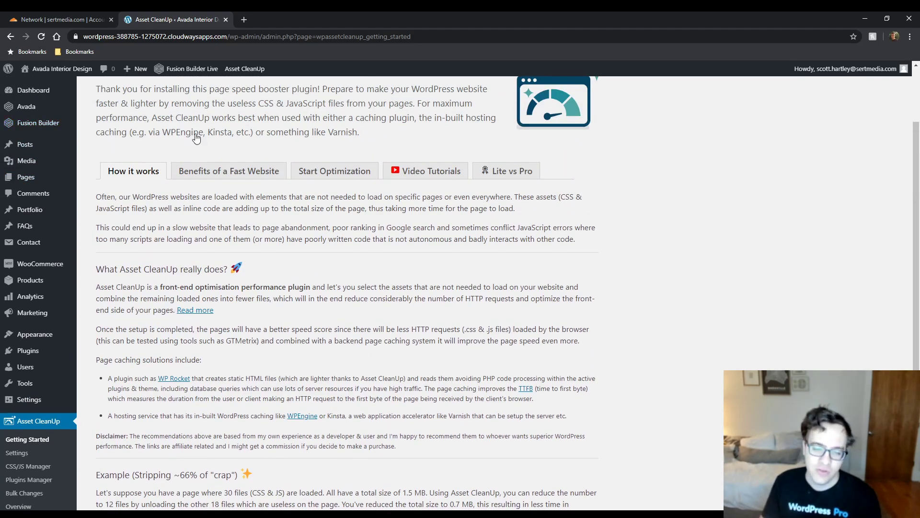
scroll(293, 226, down, 3)
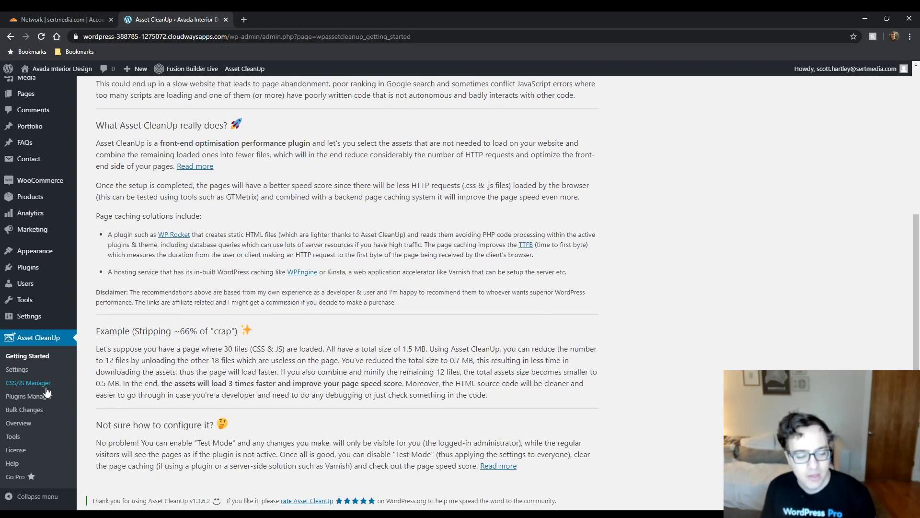
click(35, 386)
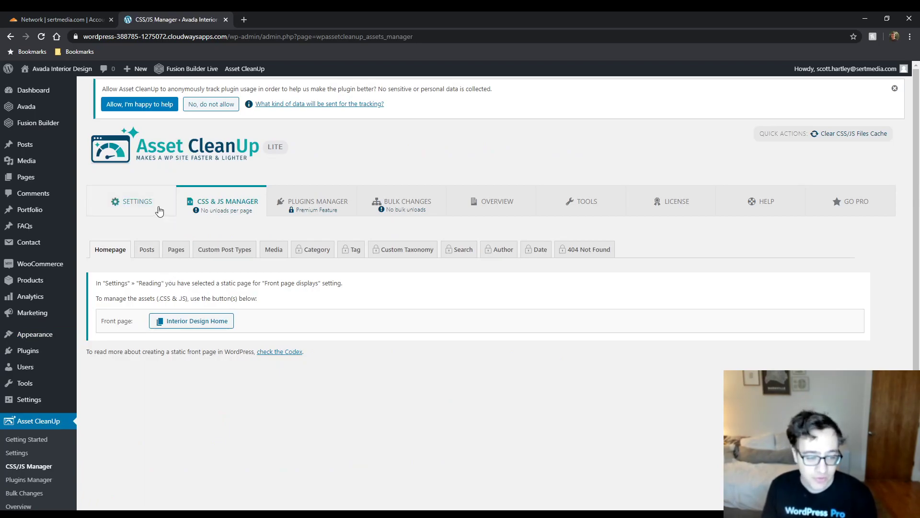
scroll(160, 225, down, 3)
scroll(161, 225, up, 3)
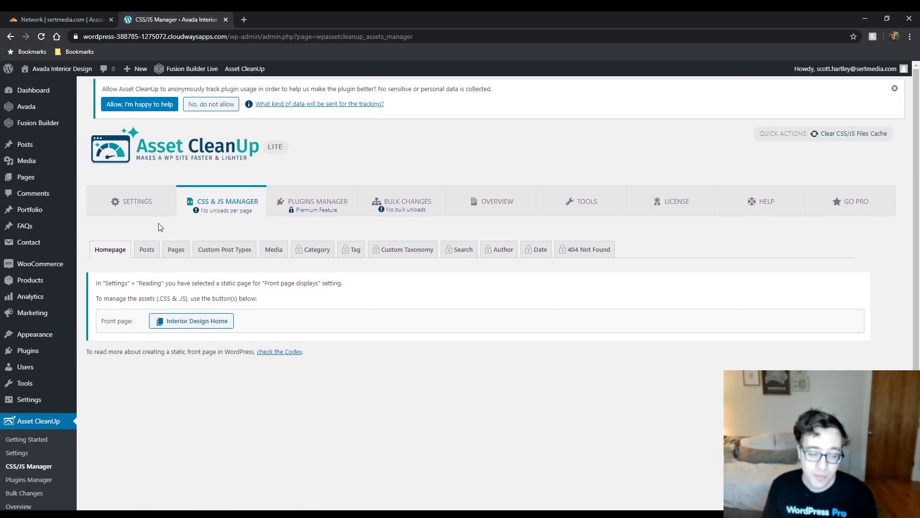
Step: Open Asset CleanUp Settings and look through the Optimize CSS section
click(157, 211)
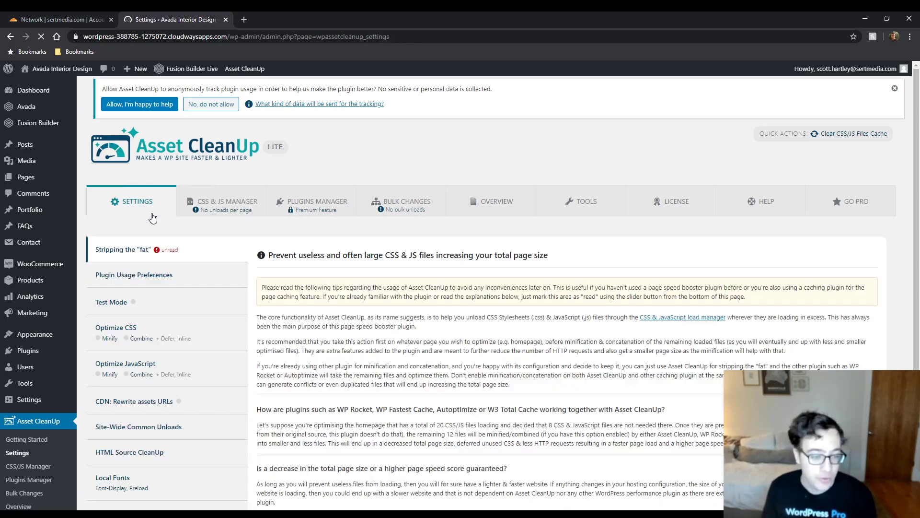
scroll(139, 230, down, 2)
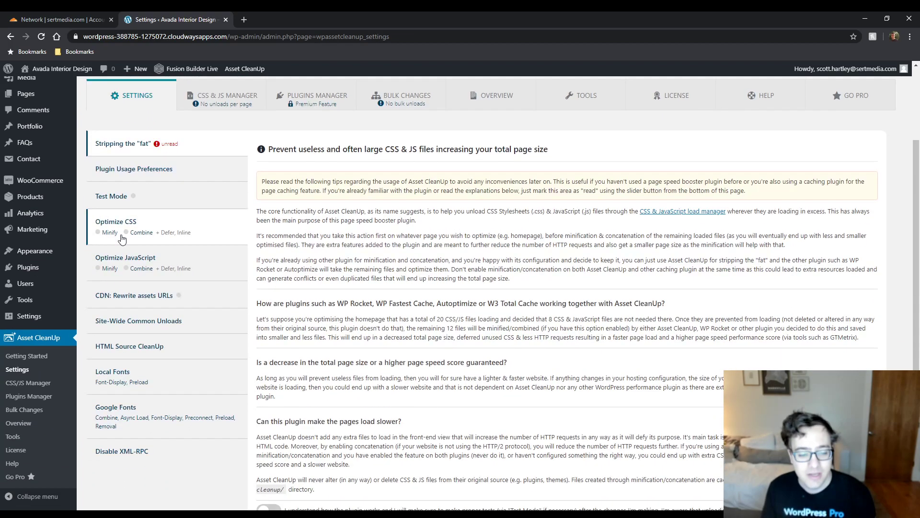
scroll(122, 239, down, 2)
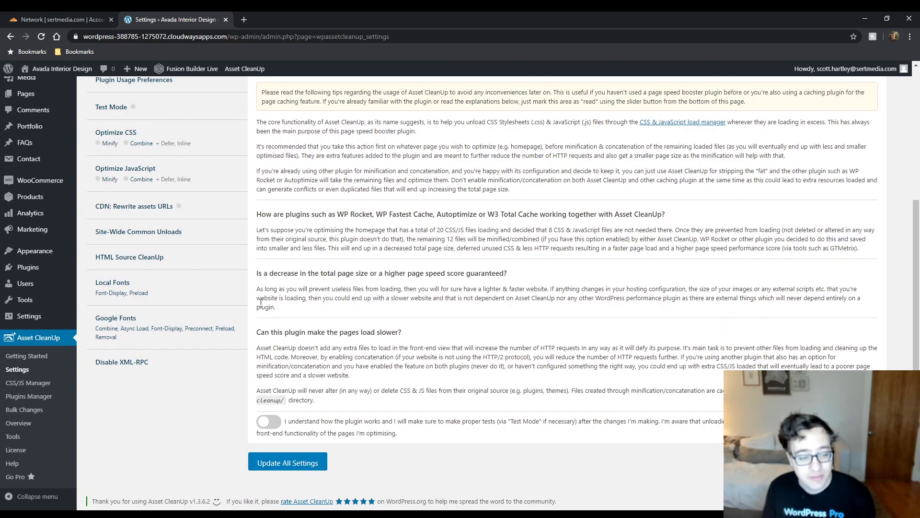
scroll(244, 297, up, 5)
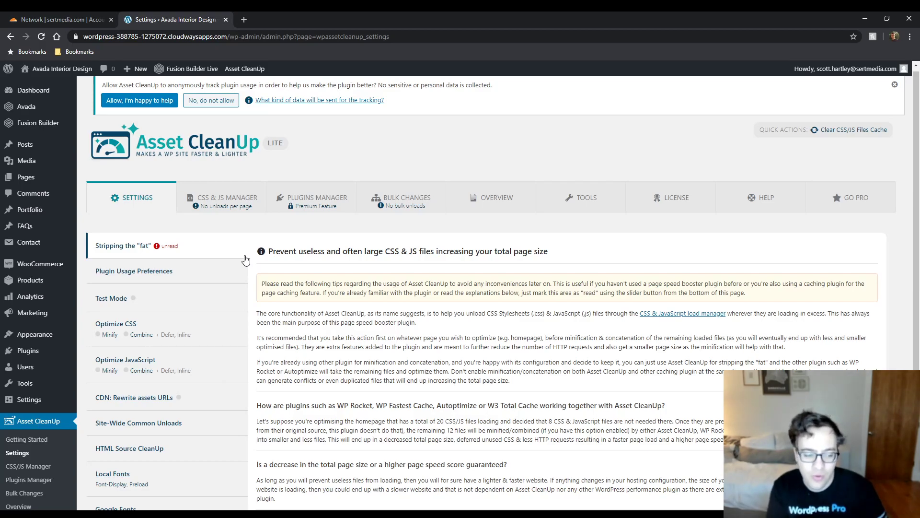
click(186, 328)
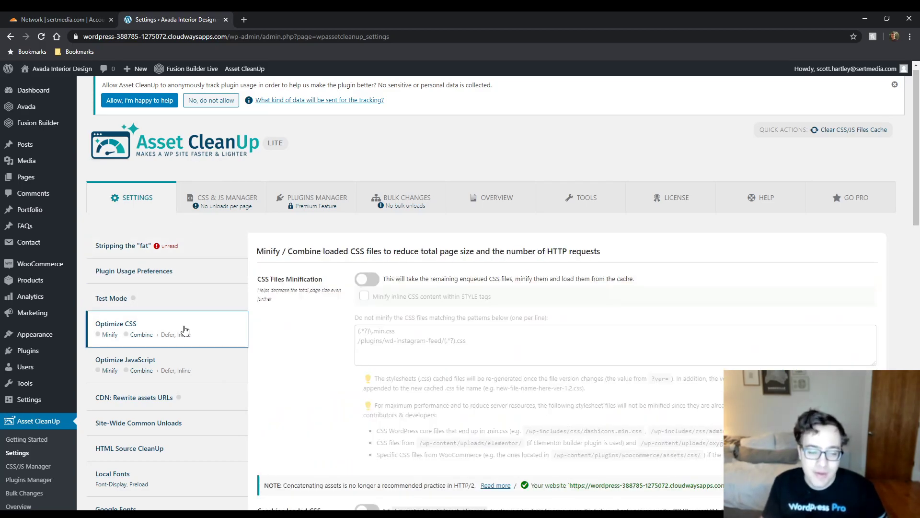
scroll(217, 314, down, 20)
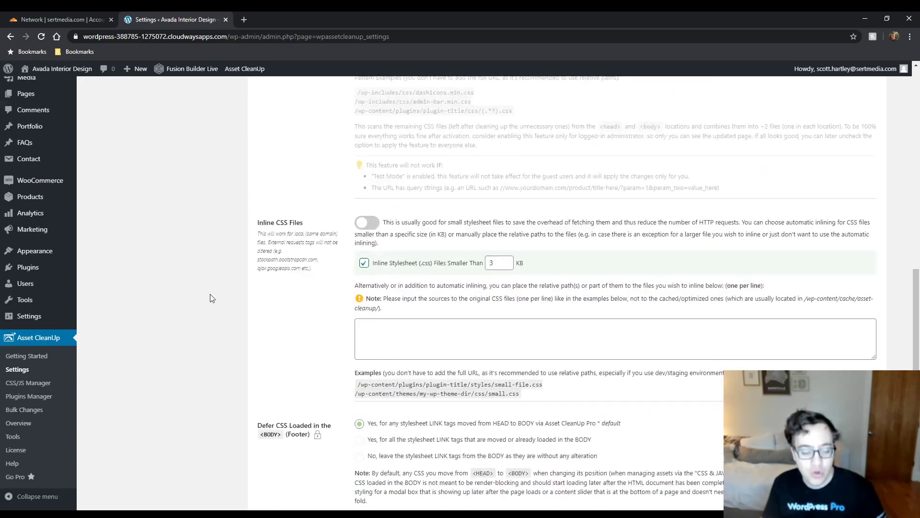
scroll(202, 292, up, 12)
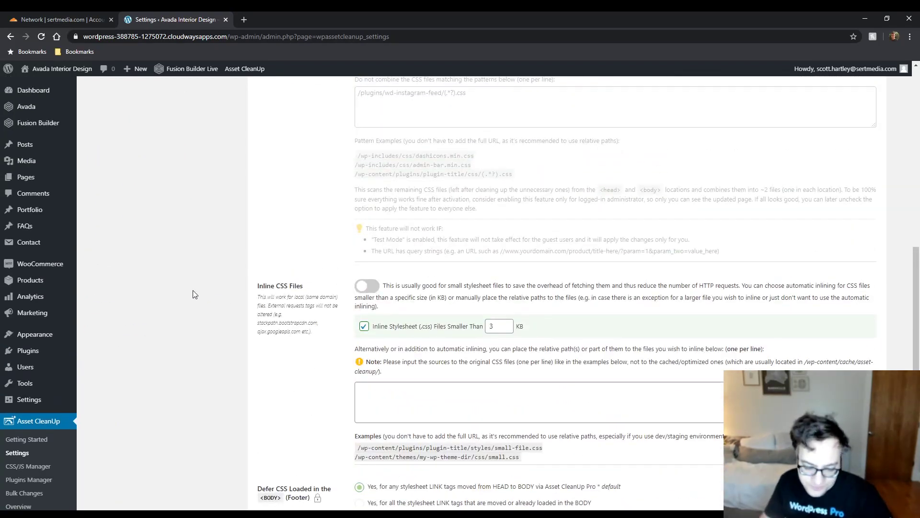
scroll(185, 292, up, 4)
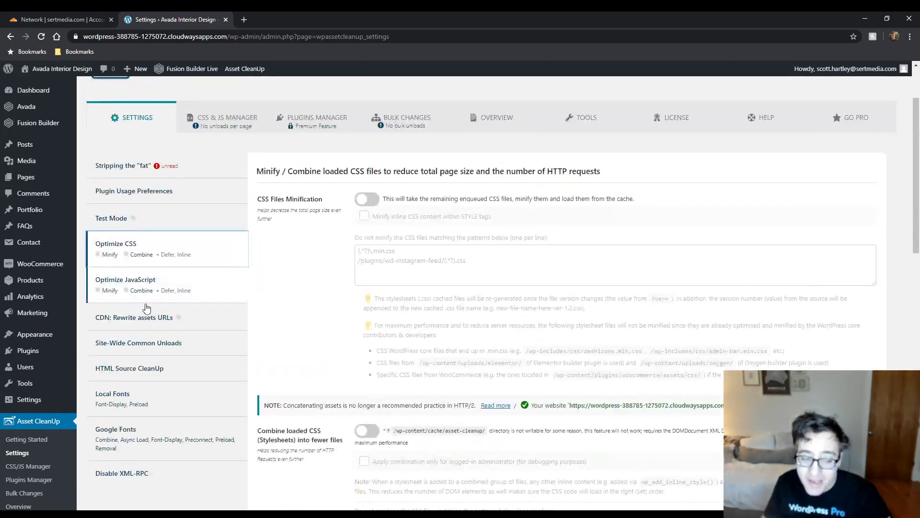
Step: Look over CDN: Rewrite assets URLs, then return to the Stripping the "fat" tips
click(180, 319)
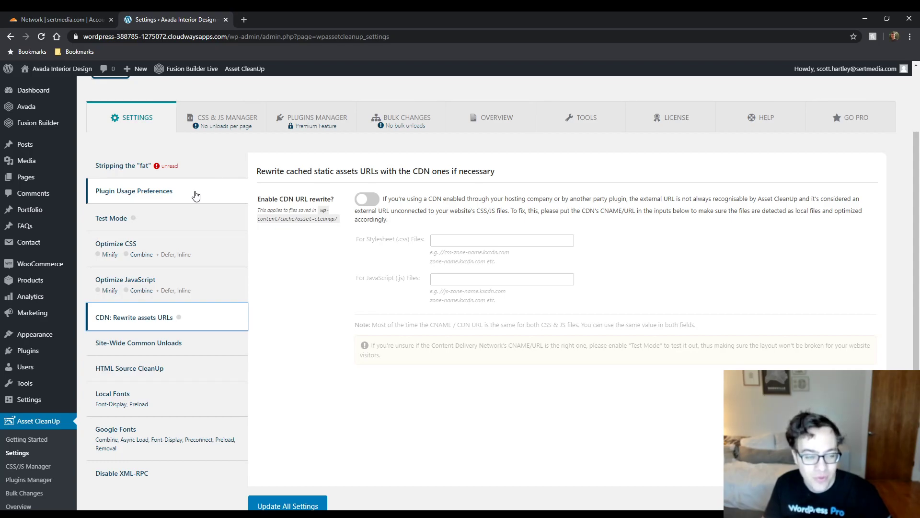
click(200, 168)
scroll(196, 189, down, 2)
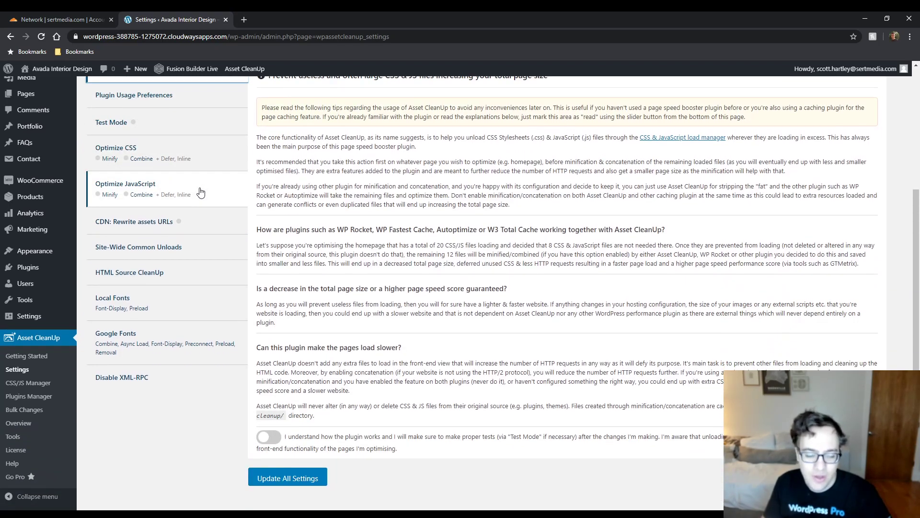
scroll(195, 188, up, 1)
scroll(195, 188, up, 2)
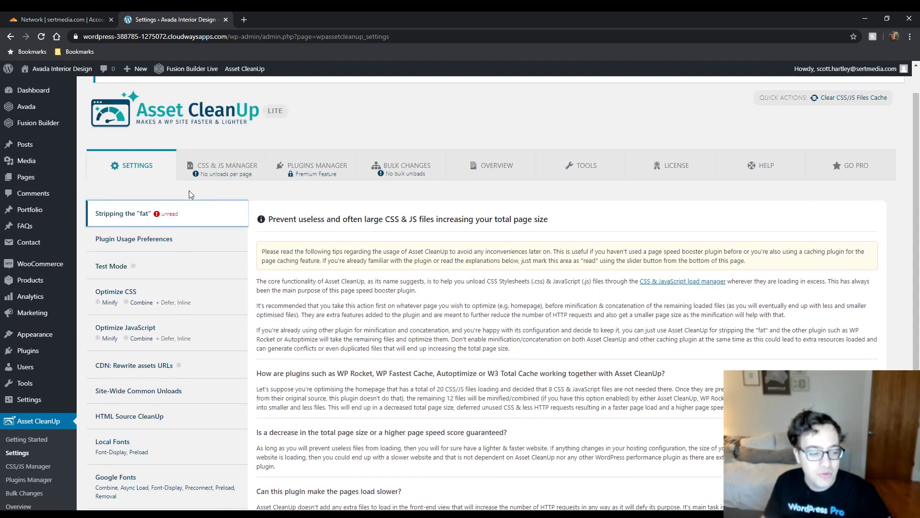
Step: Switch on 'I understand how the plugin works' and save with Update All Settings
drag(306, 219, 363, 251)
scroll(352, 267, down, 3)
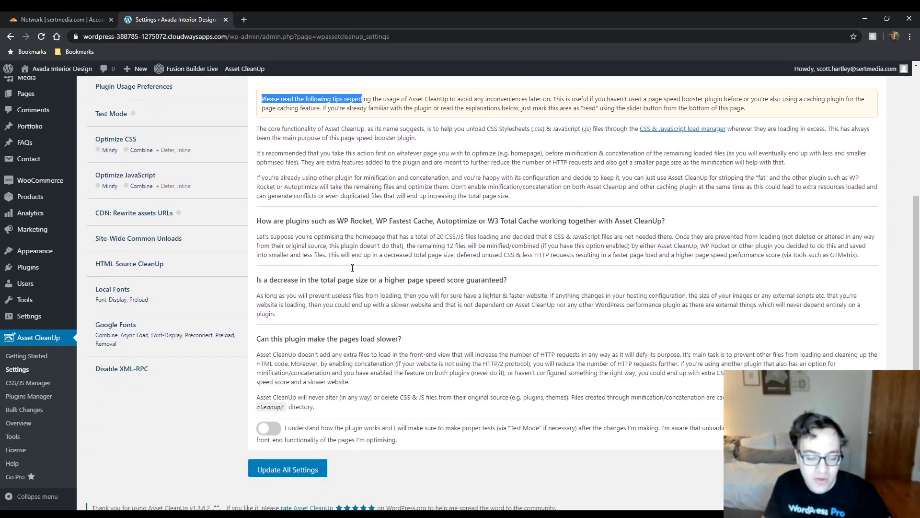
click(282, 420)
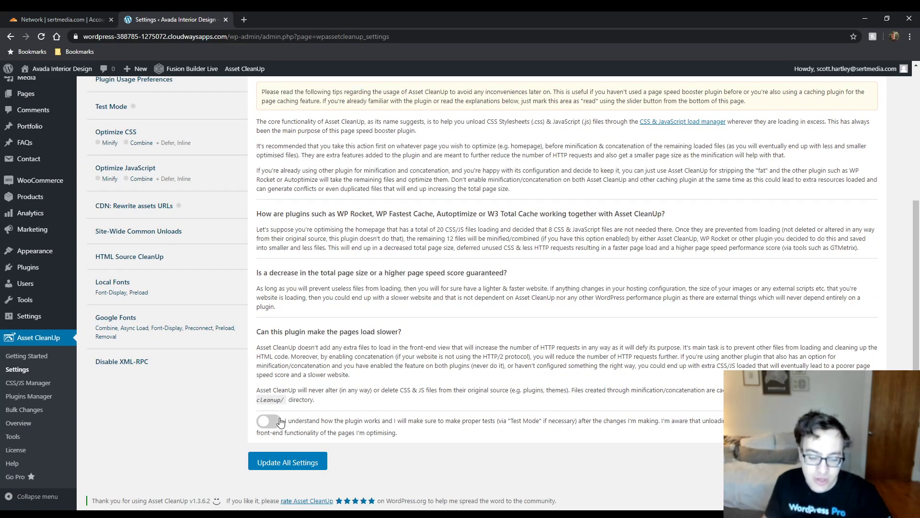
click(312, 468)
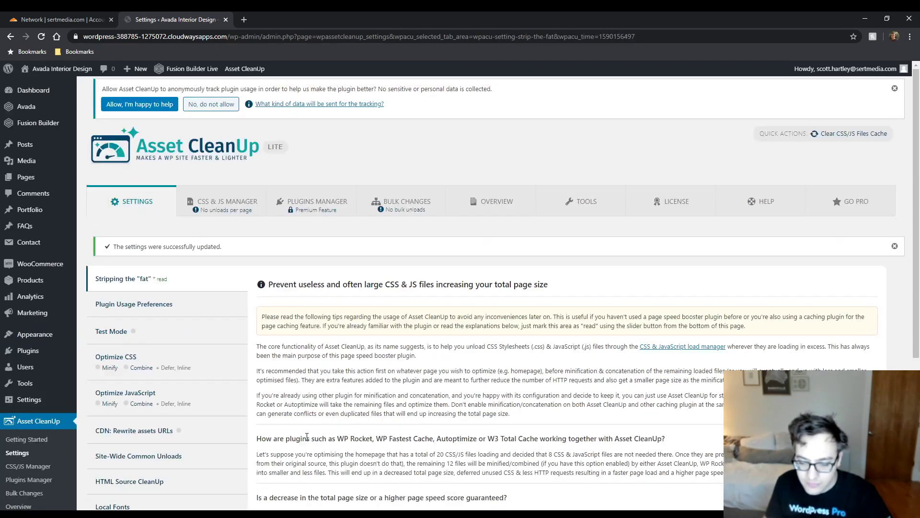
scroll(237, 184, up, 1)
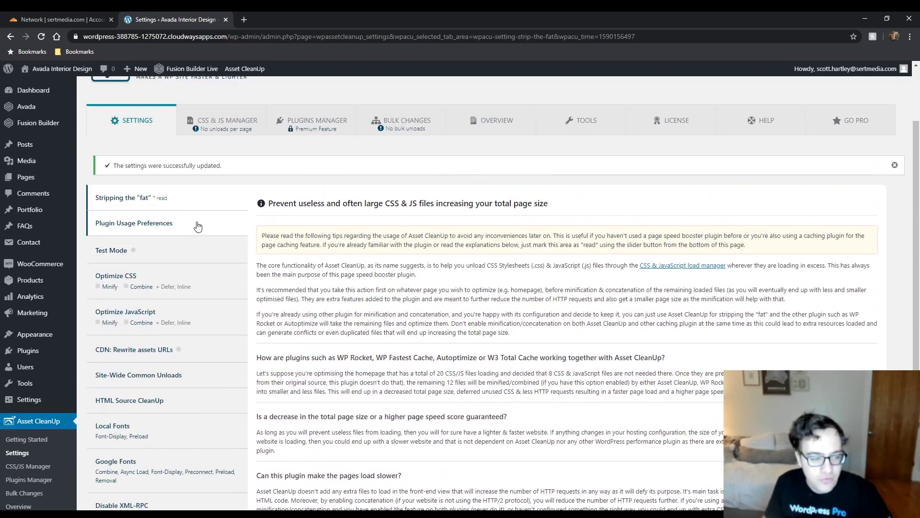
Step: Open Plugin Usage Preferences and review the General & Files Management options
click(198, 224)
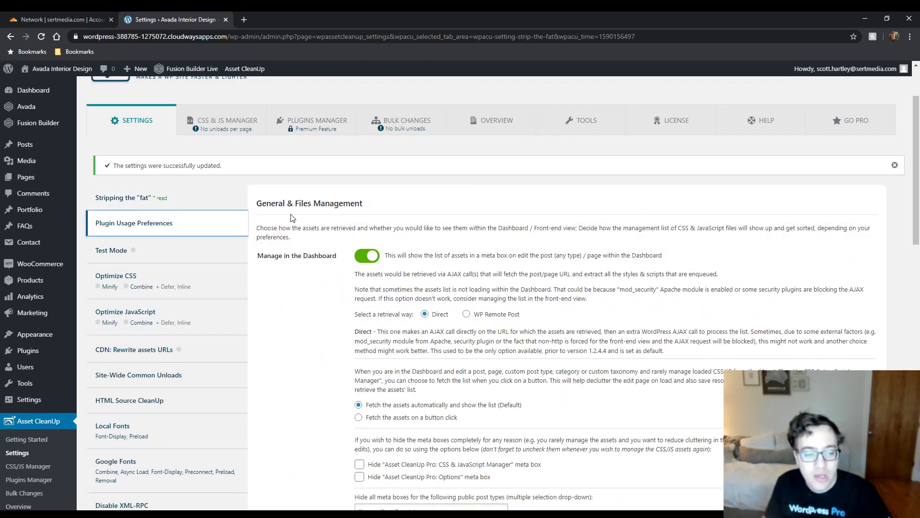
scroll(287, 221, down, 5)
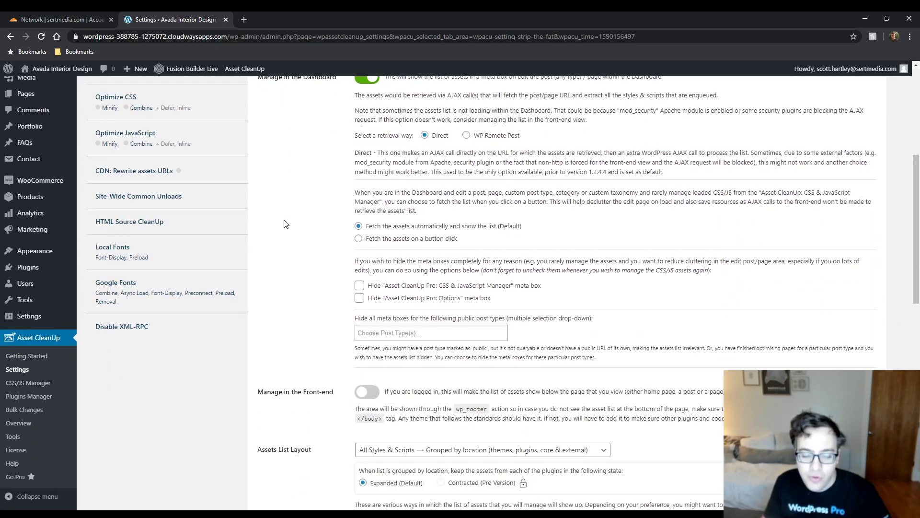
scroll(240, 228, up, 6)
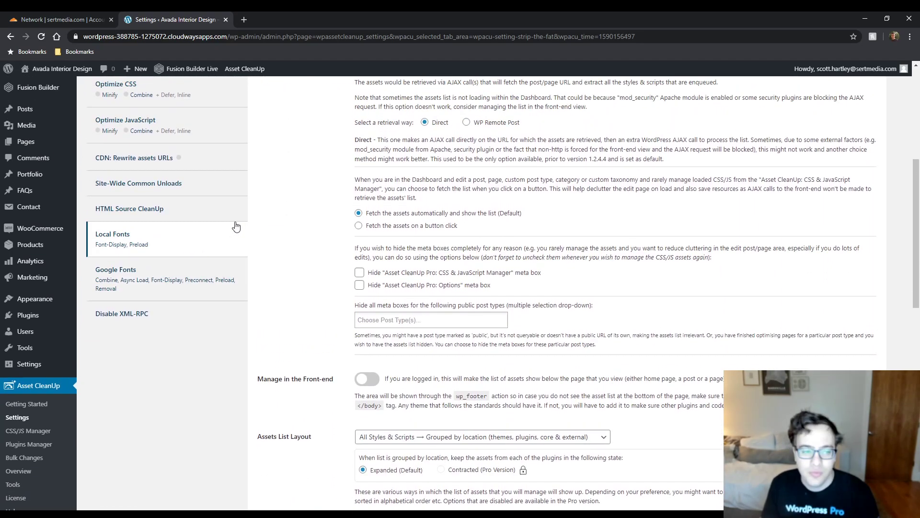
scroll(230, 232, down, 15)
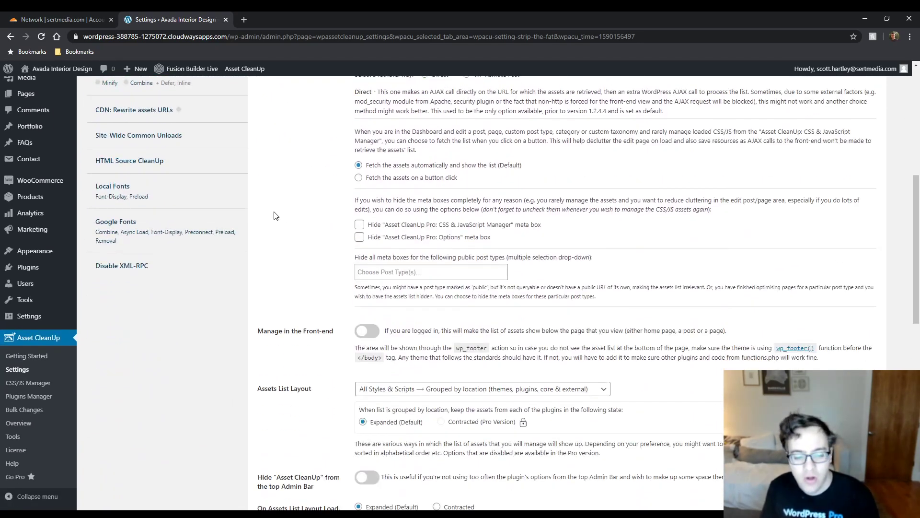
scroll(270, 224, down, 3)
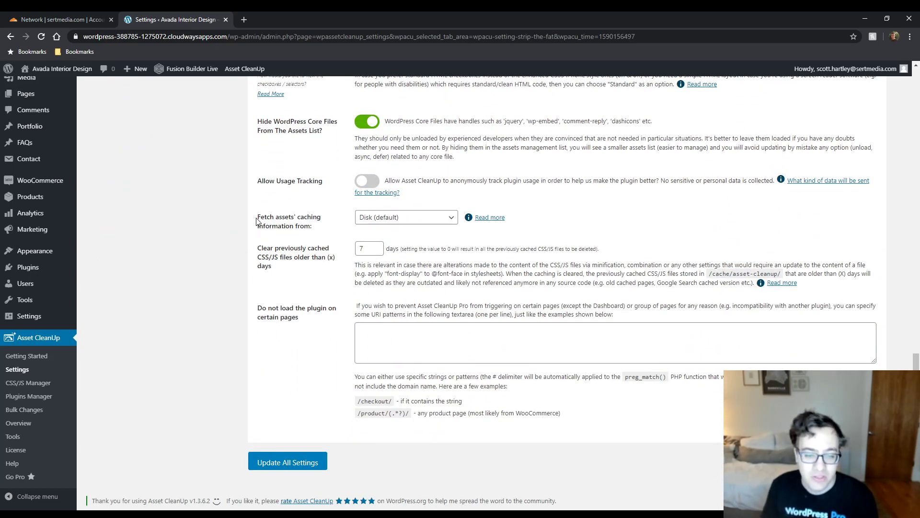
scroll(259, 219, up, 6)
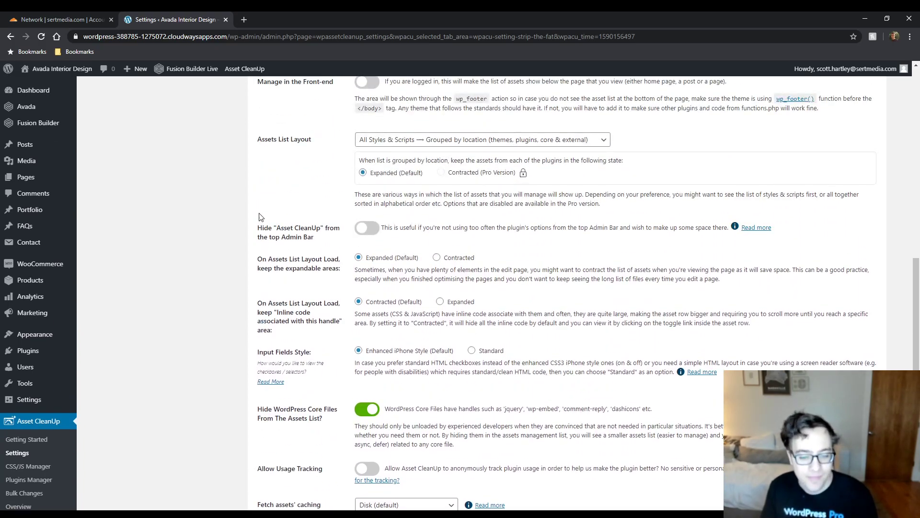
scroll(259, 217, up, 5)
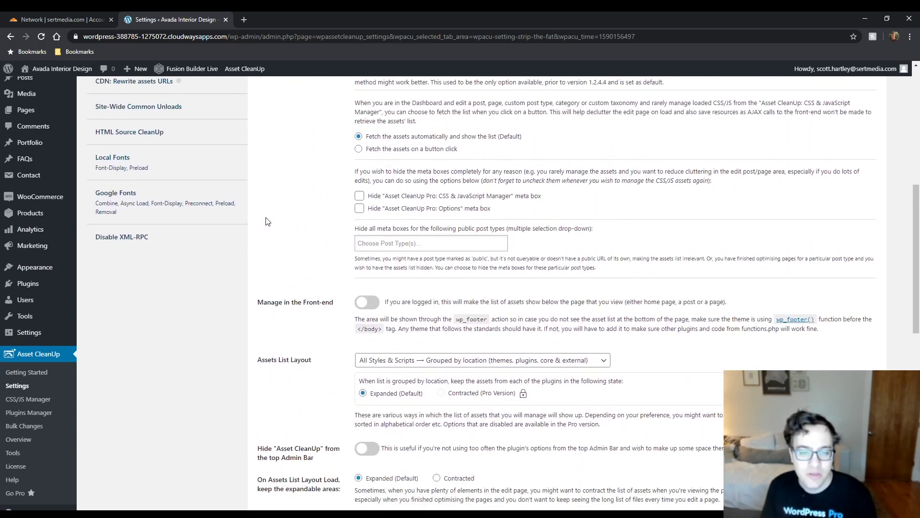
scroll(268, 220, up, 6)
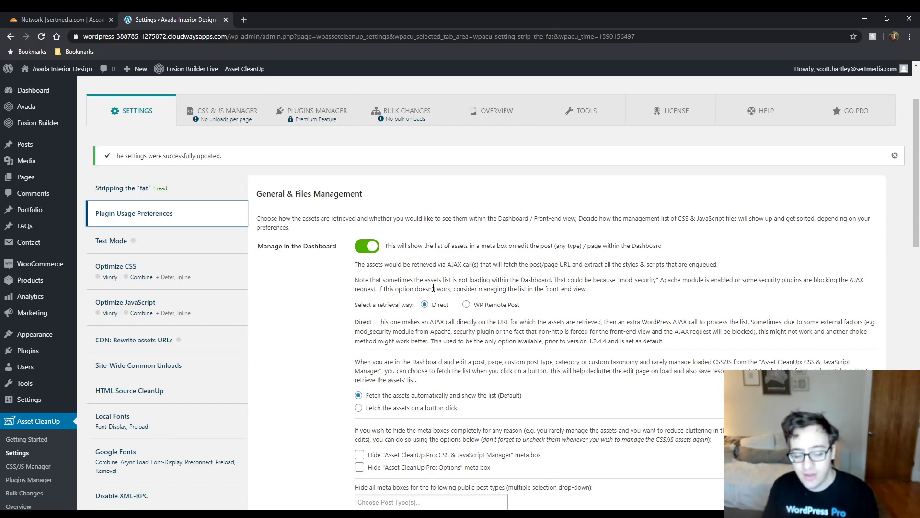
scroll(411, 314, down, 2)
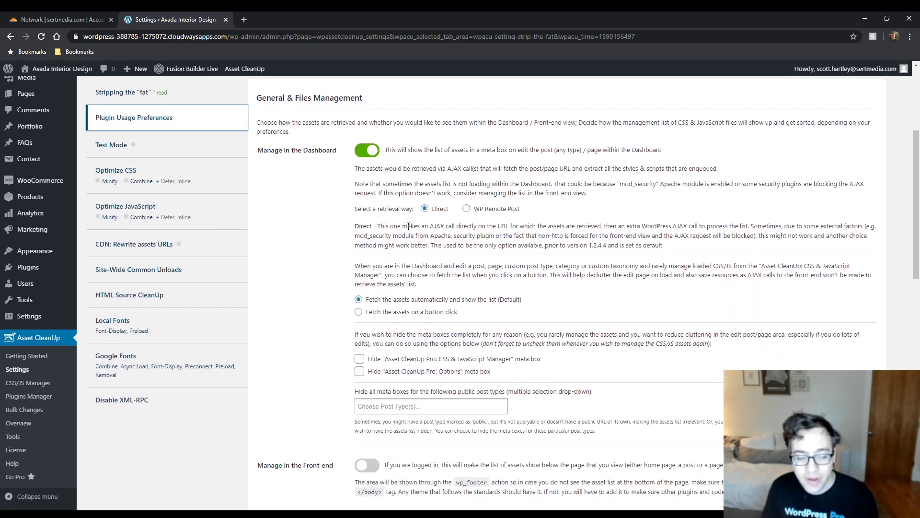
Step: Set dashboard asset retrieval to Direct, fetching assets only on button click
click(404, 315)
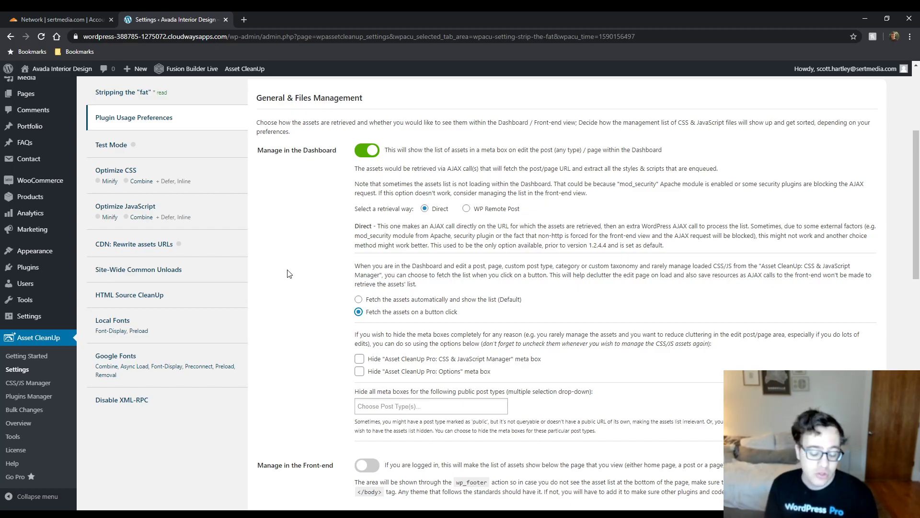
scroll(289, 274, down, 2)
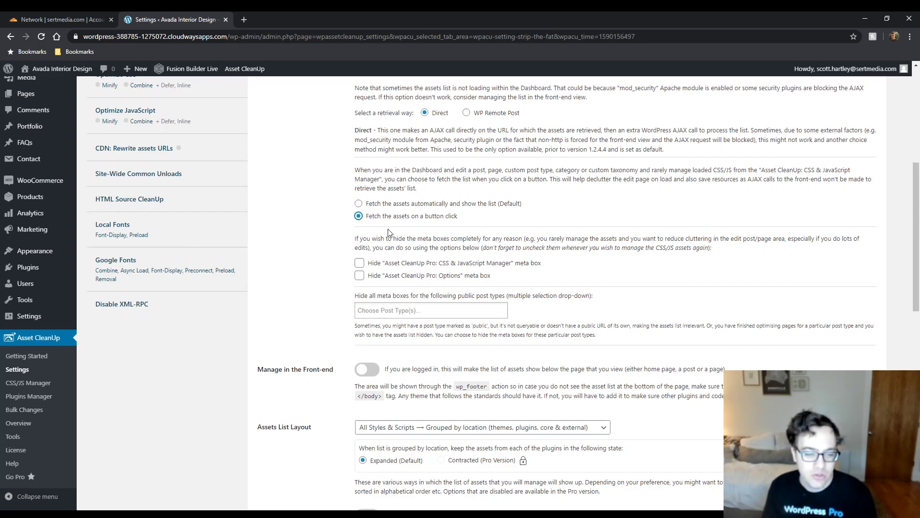
scroll(345, 230, down, 1)
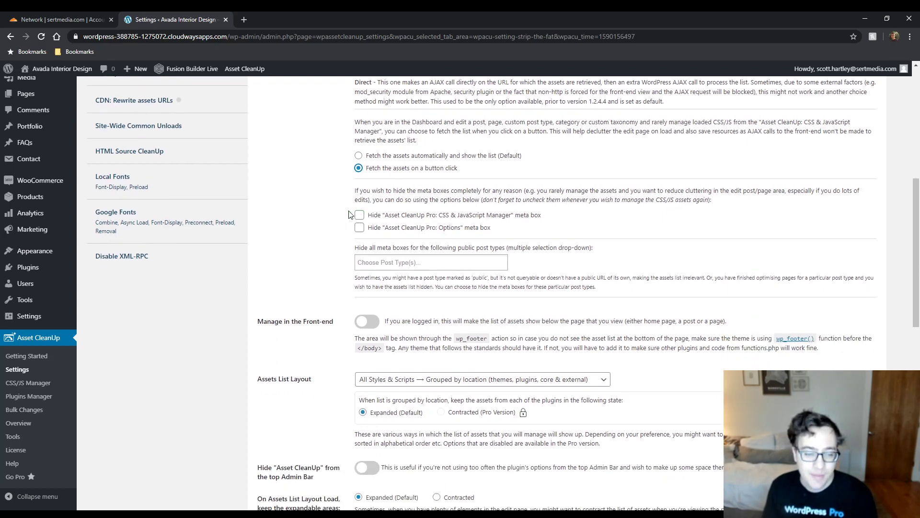
Step: Tick both 'Hide Asset CleanUp Pro' meta box checkboxes, leaving Choose Post Type(s) empty
click(359, 215)
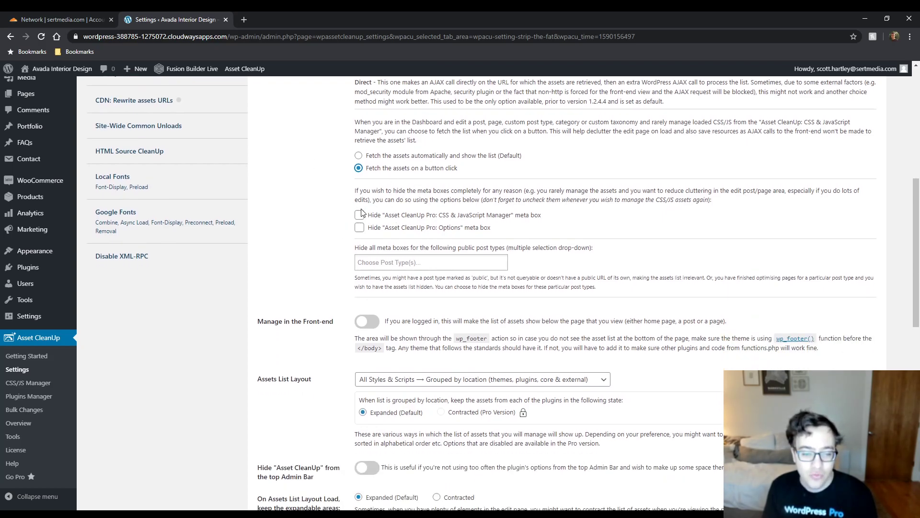
click(360, 227)
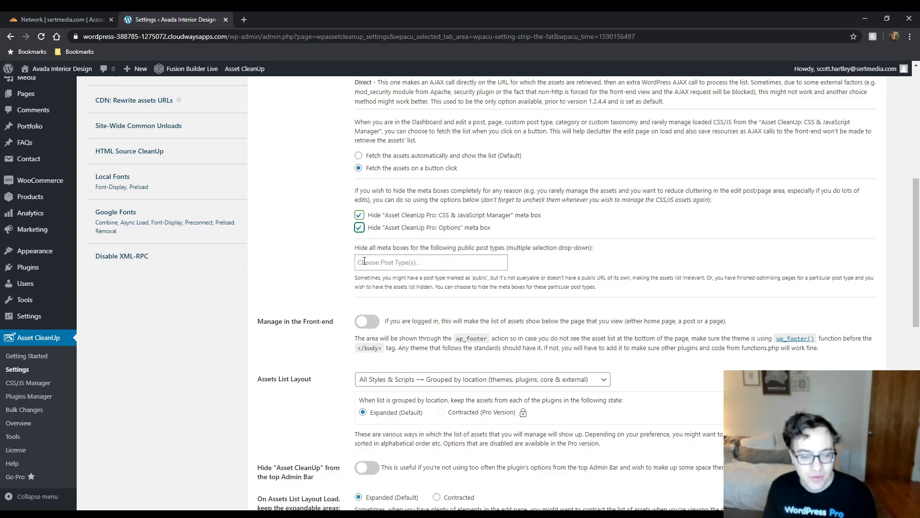
key(Tab)
click(316, 266)
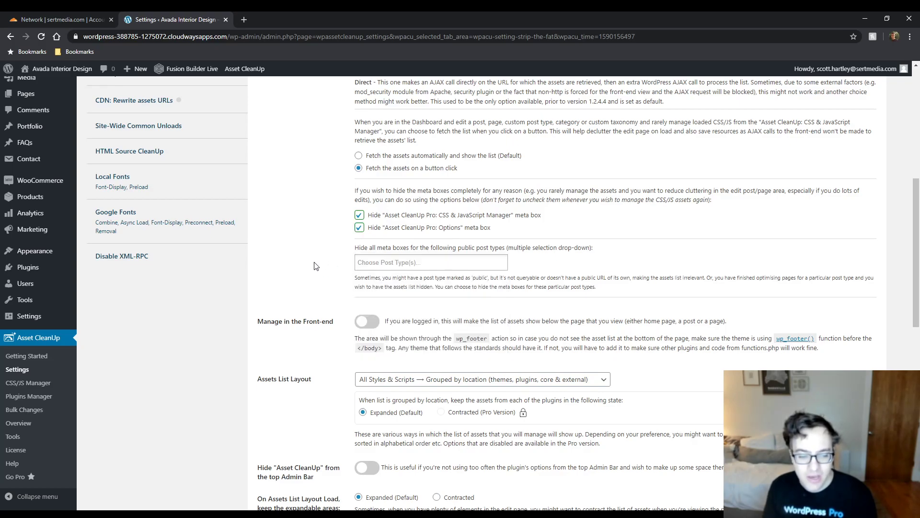
click(357, 262)
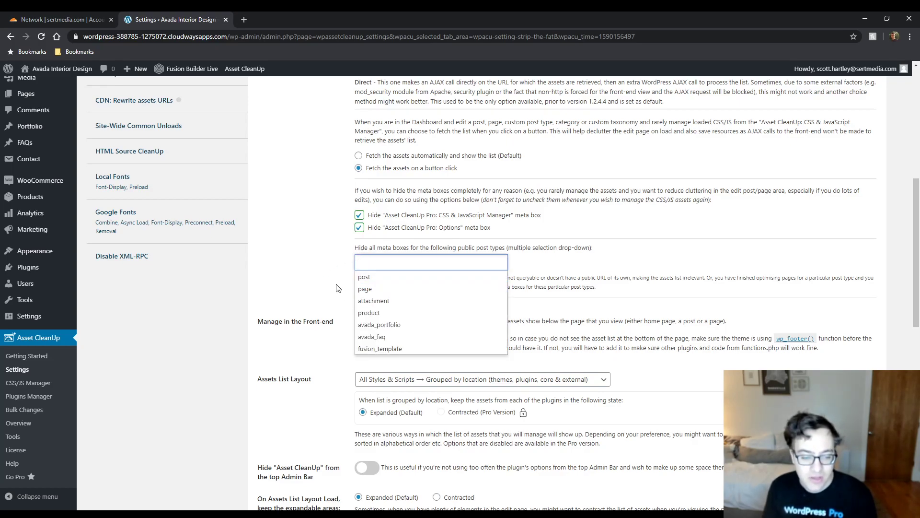
click(314, 274)
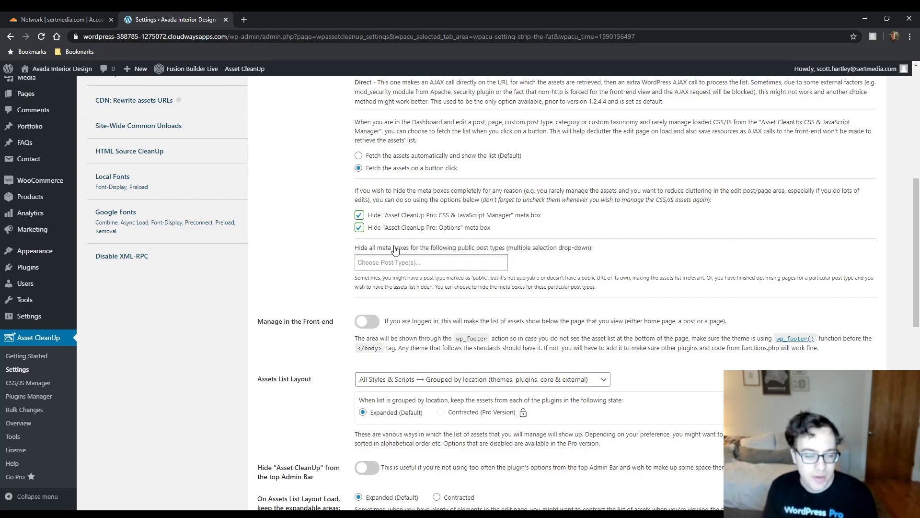
drag(346, 246, 454, 253)
click(632, 253)
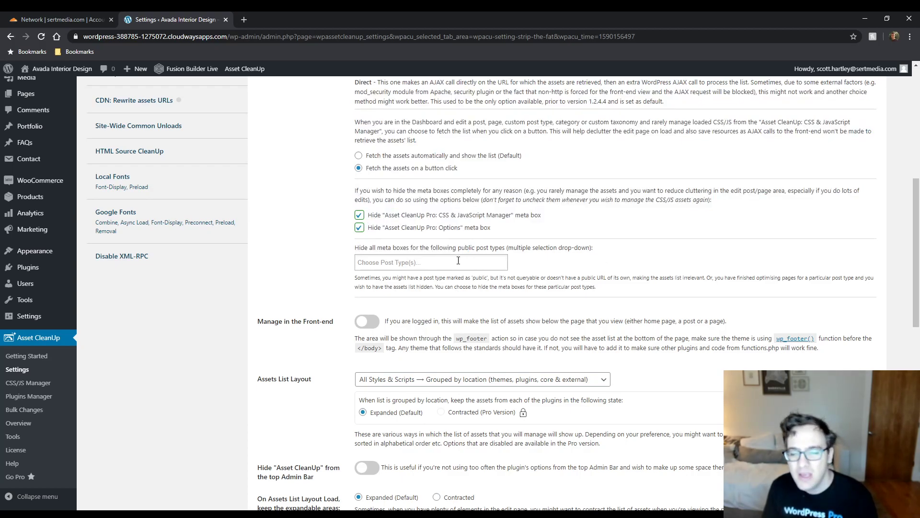
click(443, 263)
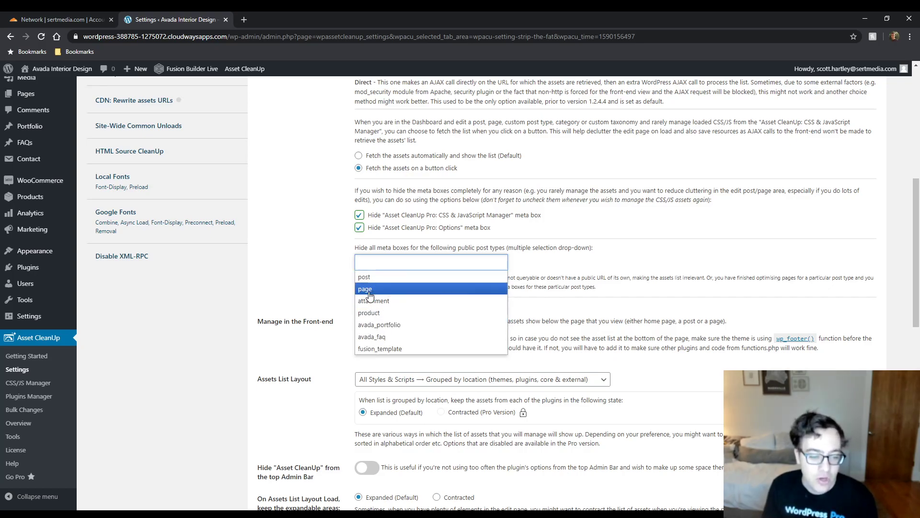
click(315, 270)
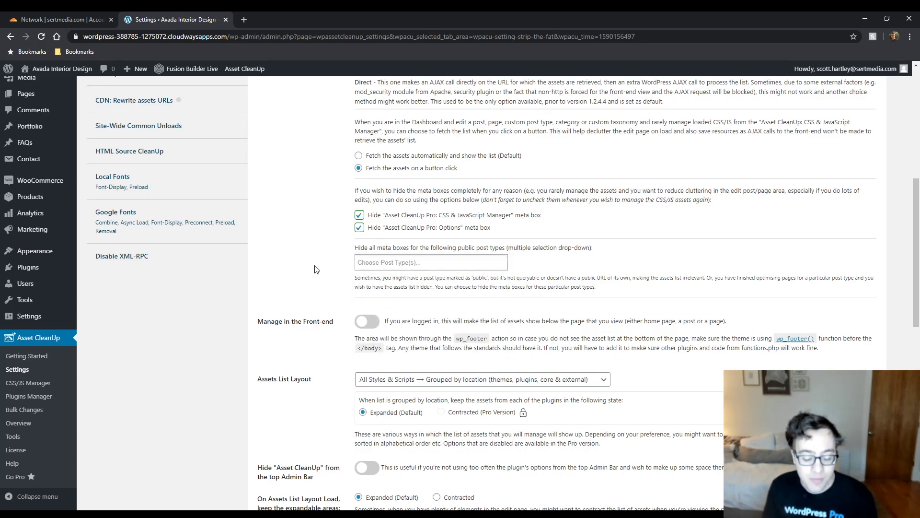
scroll(316, 270, down, 2)
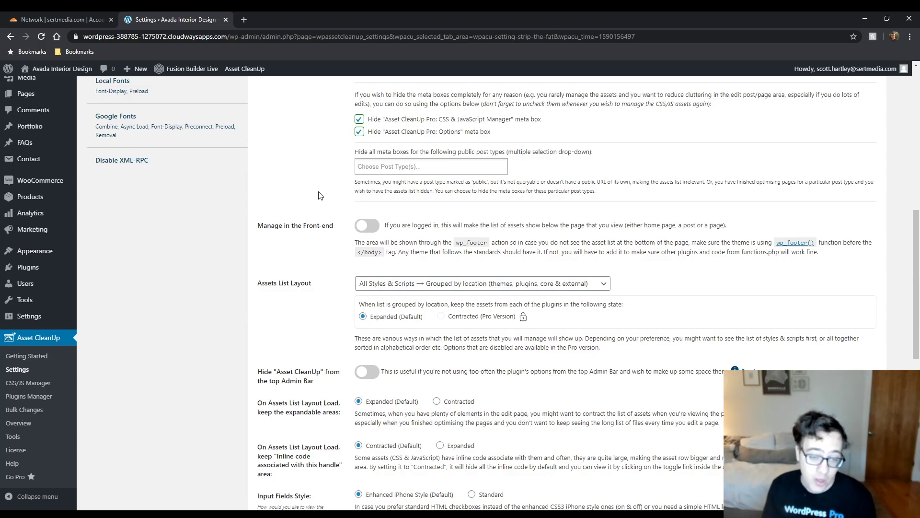
click(362, 232)
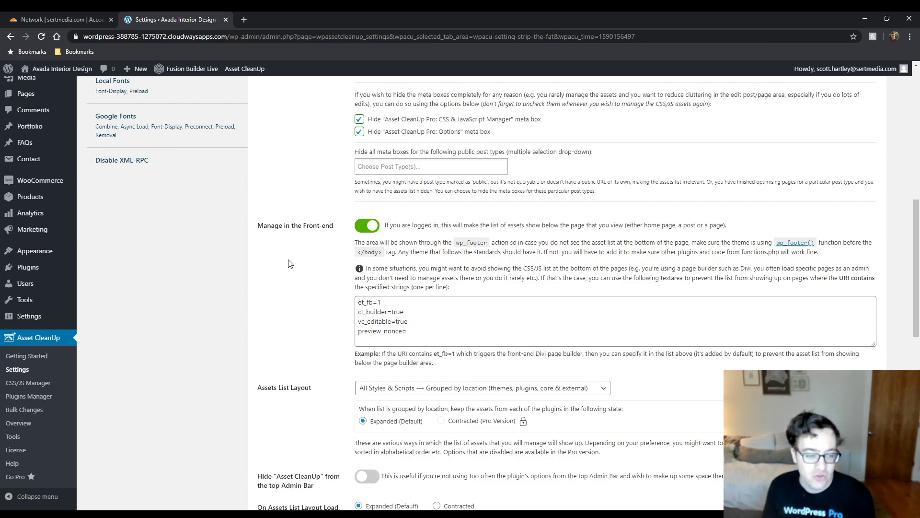
click(370, 229)
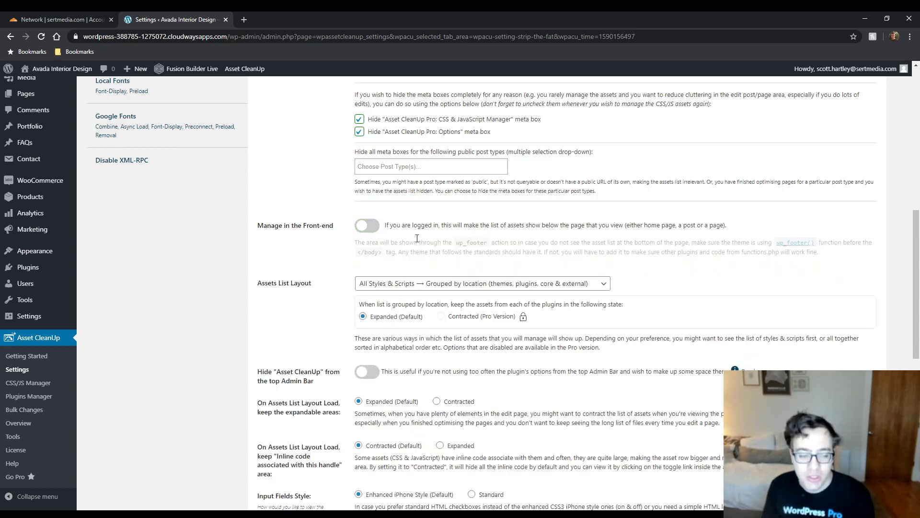
scroll(382, 267, up, 5)
scroll(398, 240, down, 3)
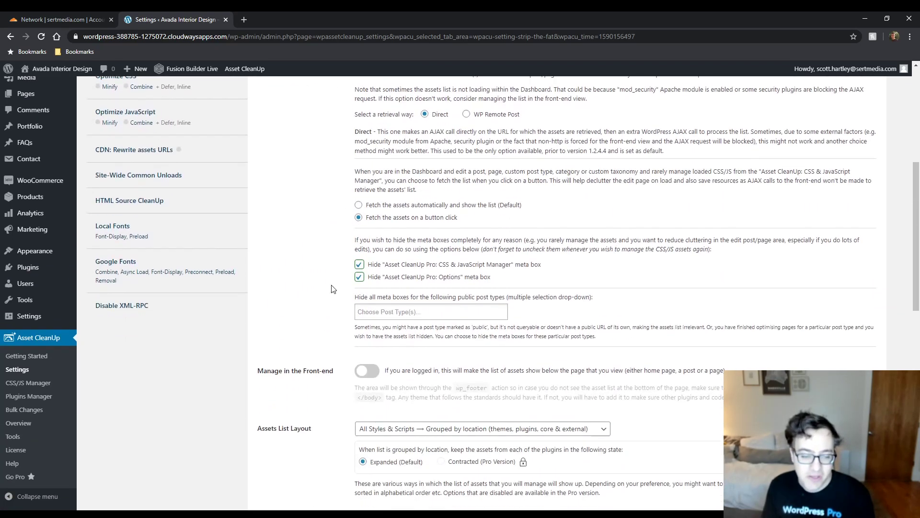
scroll(427, 218, down, 3)
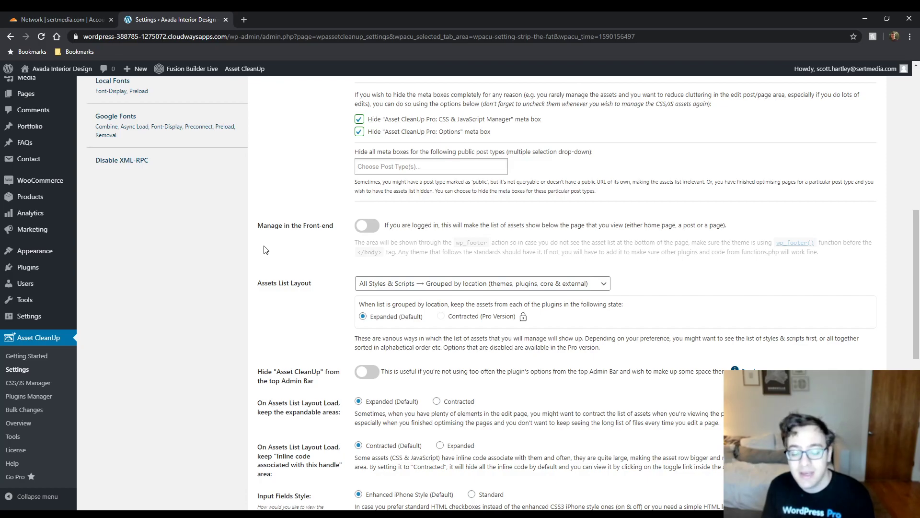
Step: Turn on the 'Hide "Asset CleanUp" from the top Admin Bar' option
scroll(280, 294, down, 3)
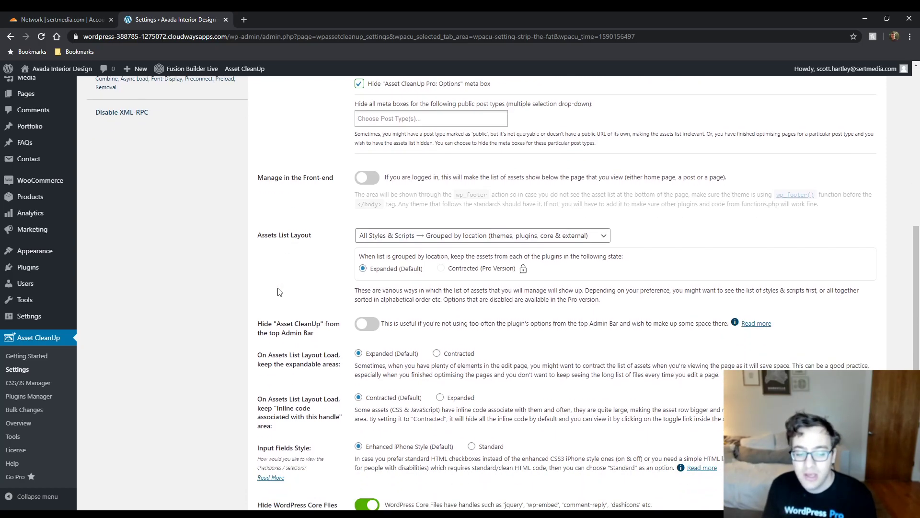
drag(397, 157, 620, 158)
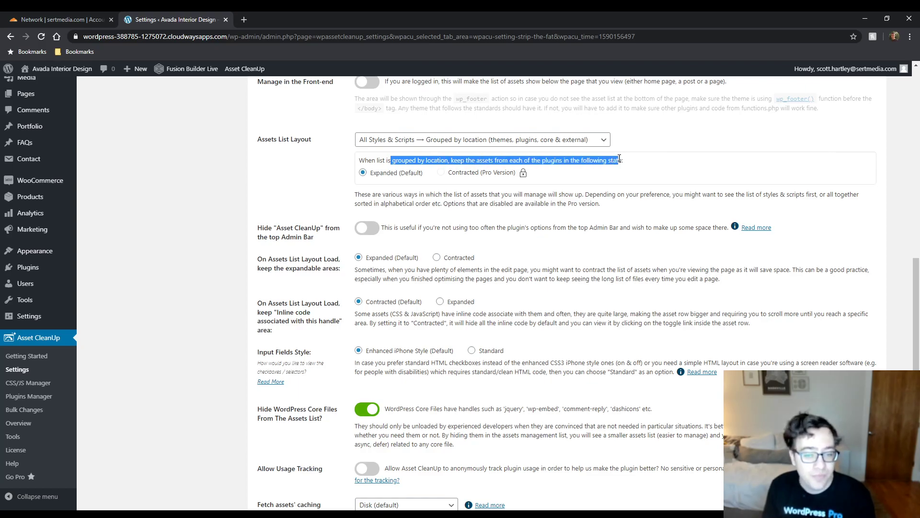
click(506, 164)
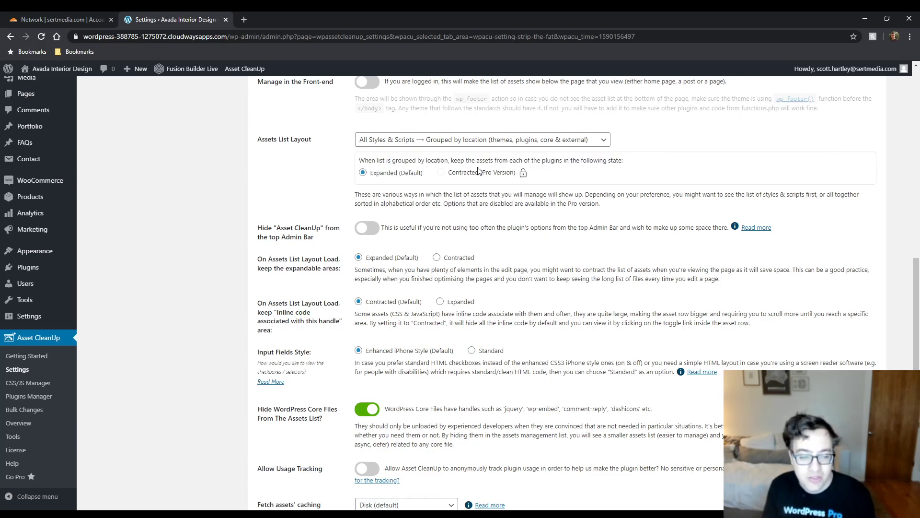
drag(428, 163, 389, 184)
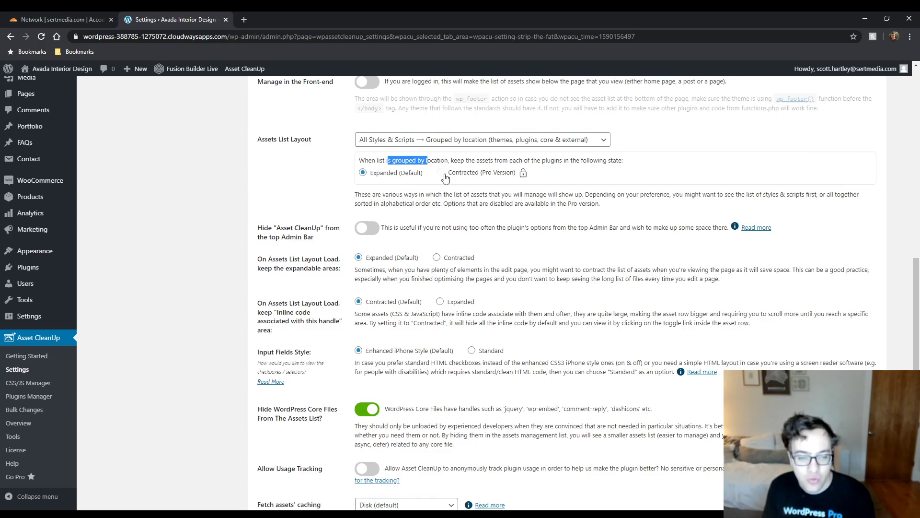
mouse_move(522, 176)
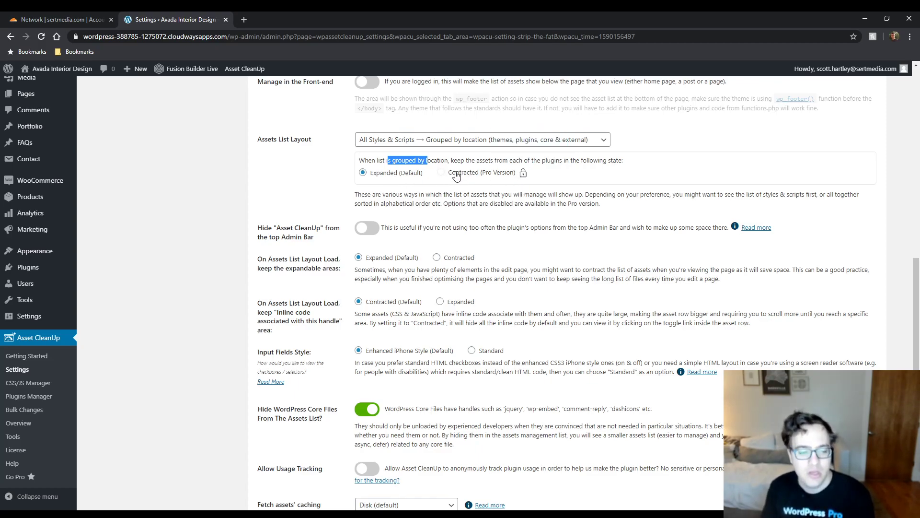
click(363, 227)
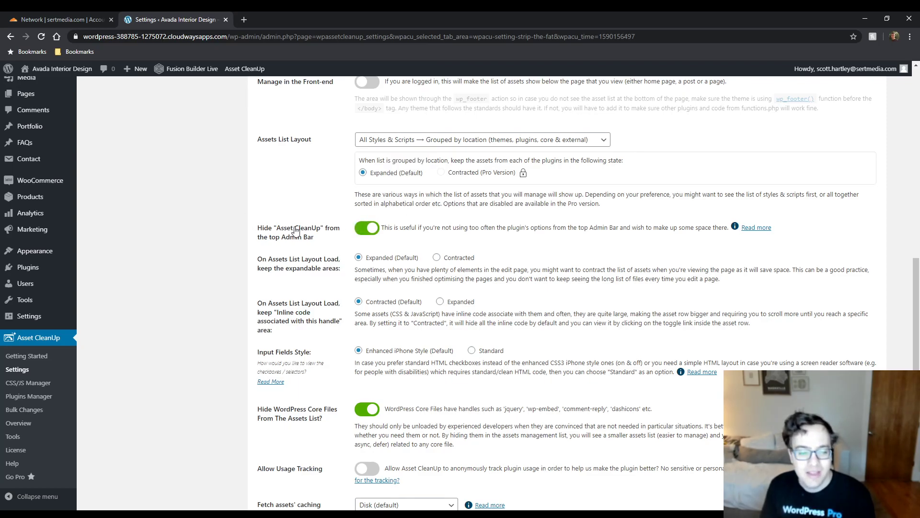
mouse_move(242, 72)
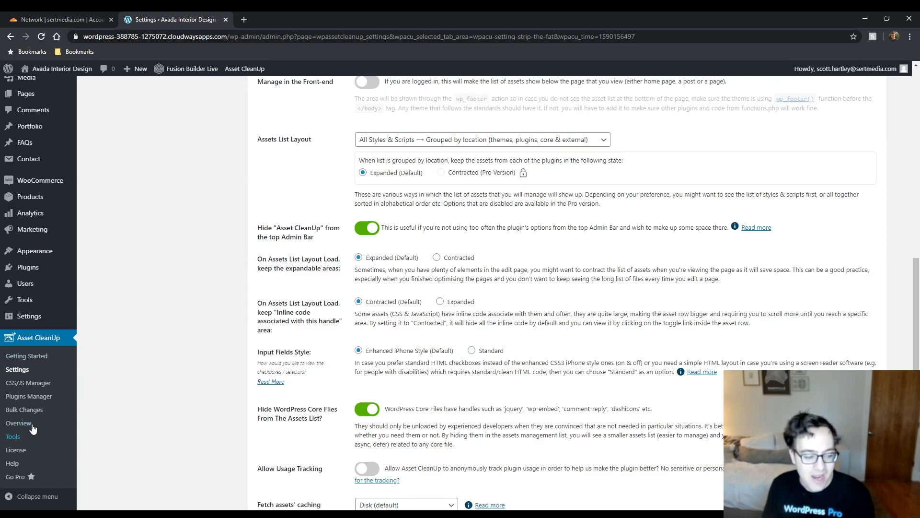
scroll(31, 382, up, 3)
mouse_move(31, 382)
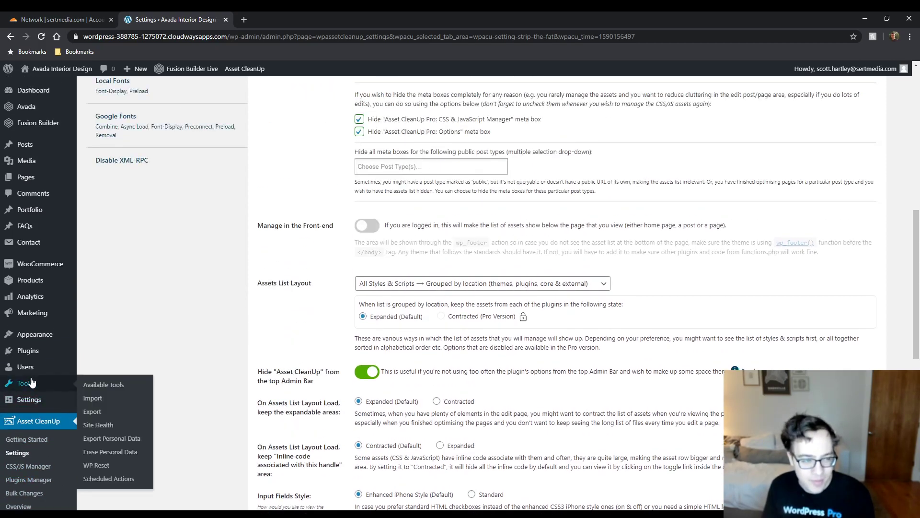
scroll(31, 382, down, 4)
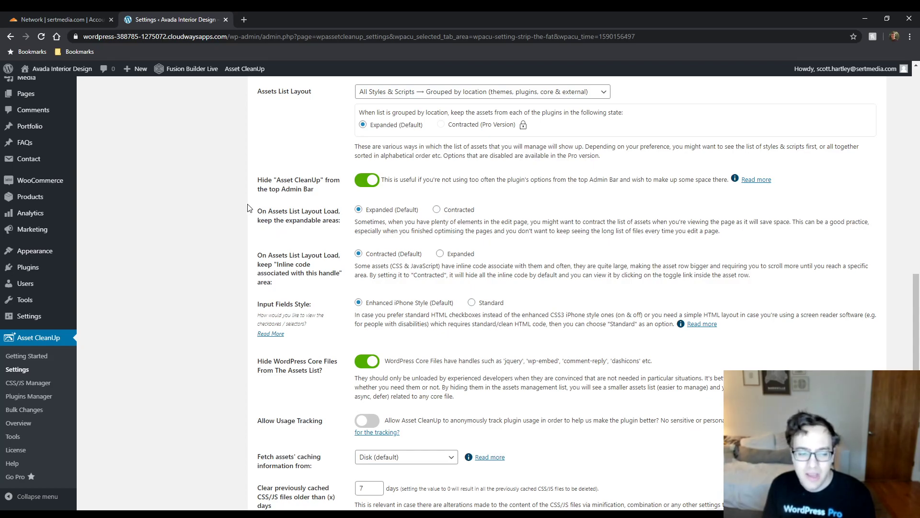
drag(248, 208, 294, 245)
click(300, 242)
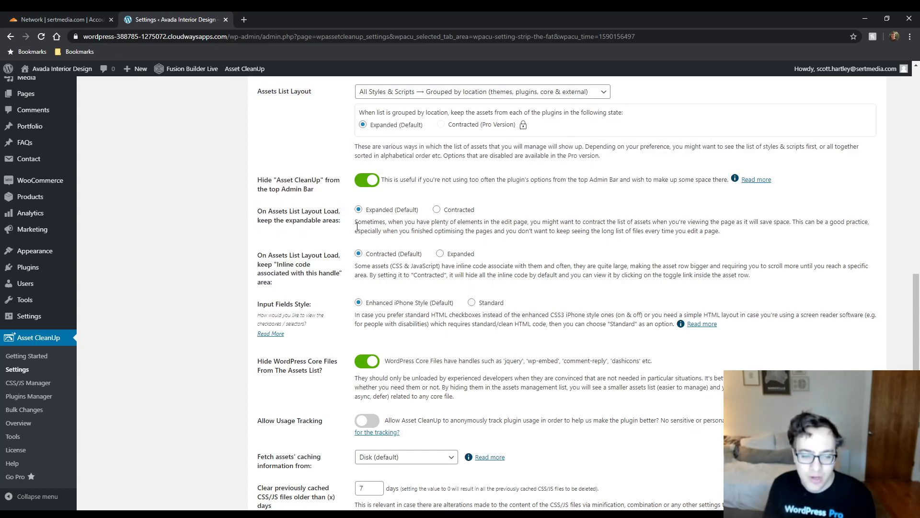
scroll(386, 208, down, 1)
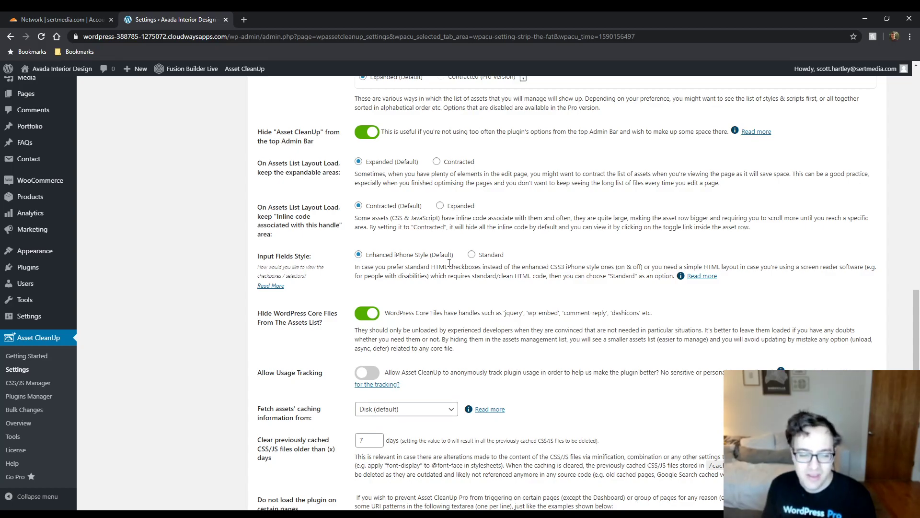
scroll(441, 242, down, 1)
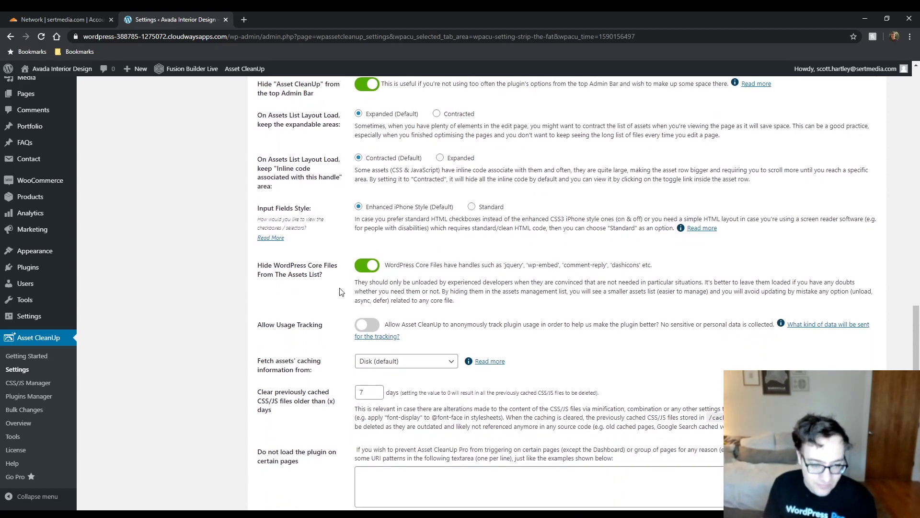
drag(337, 277, 260, 271)
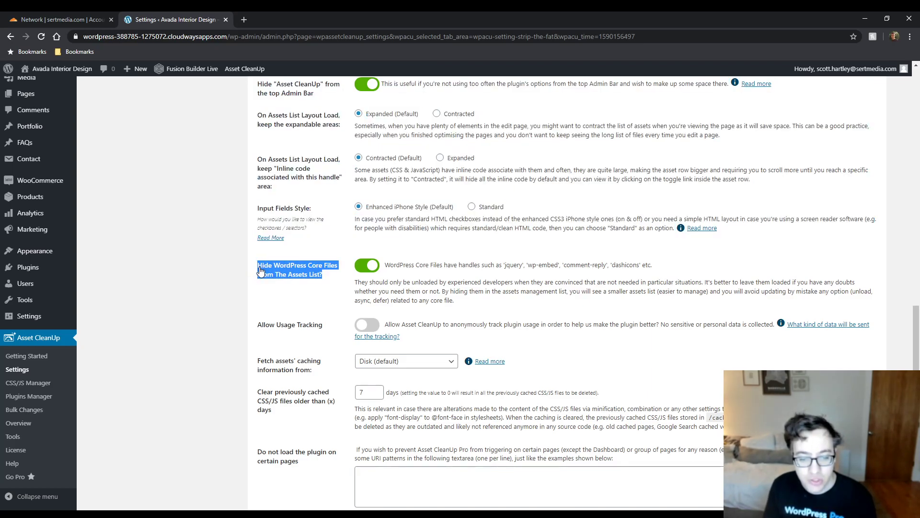
click(227, 279)
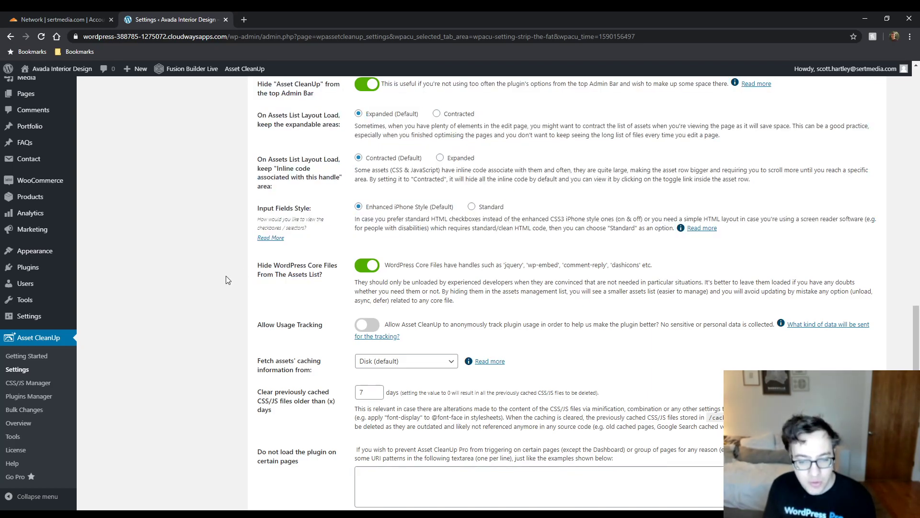
click(363, 270)
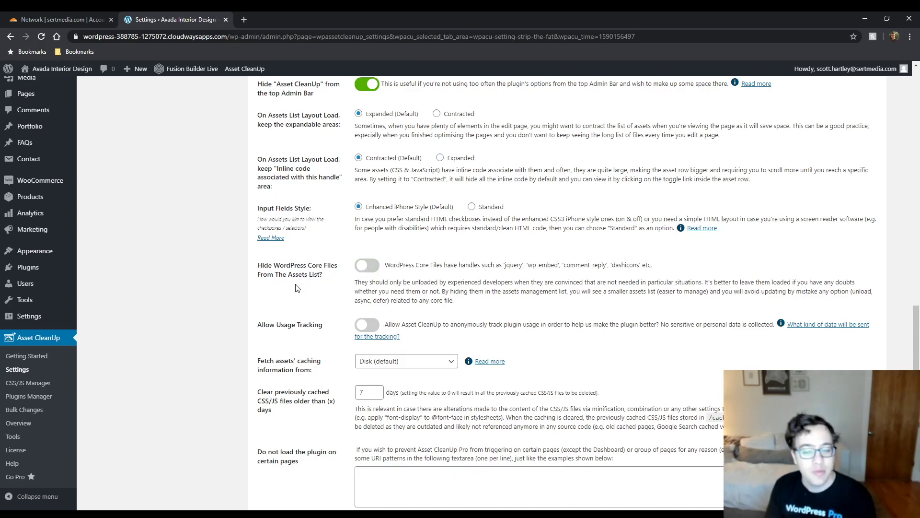
drag(566, 265, 593, 265)
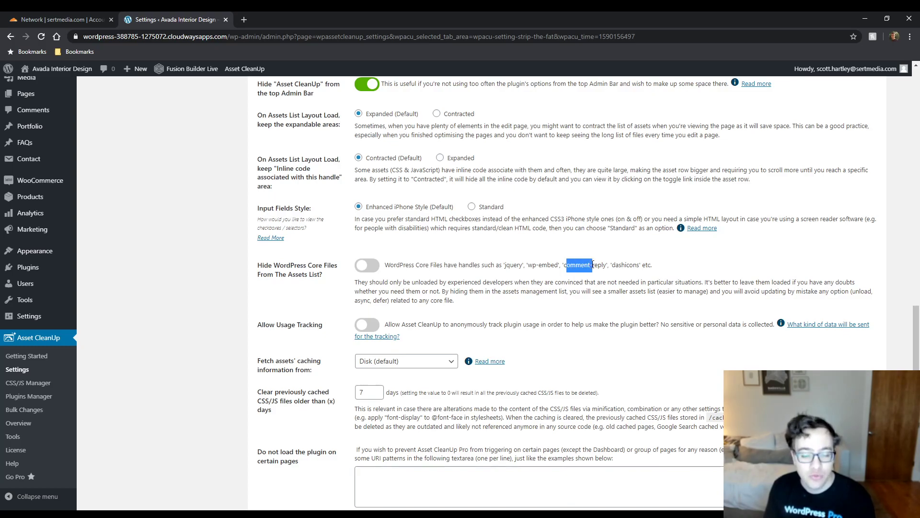
click(593, 265)
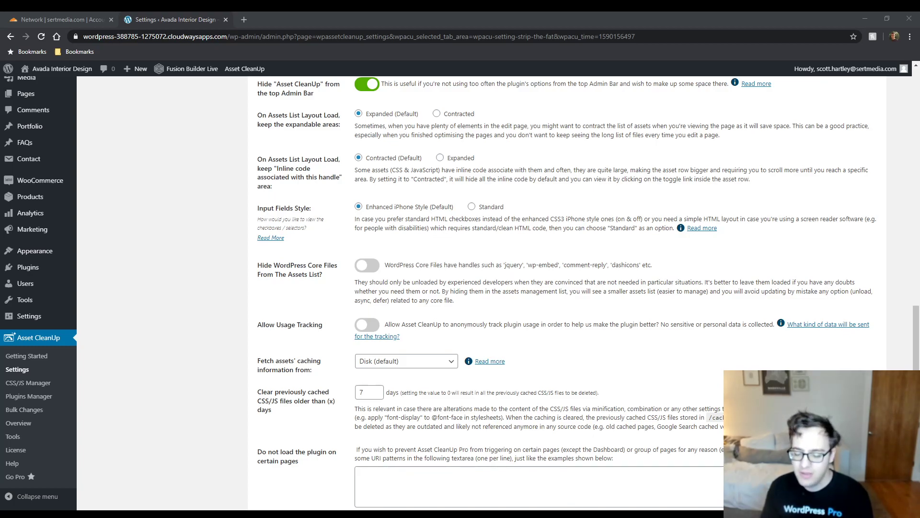
scroll(381, 223, down, 1)
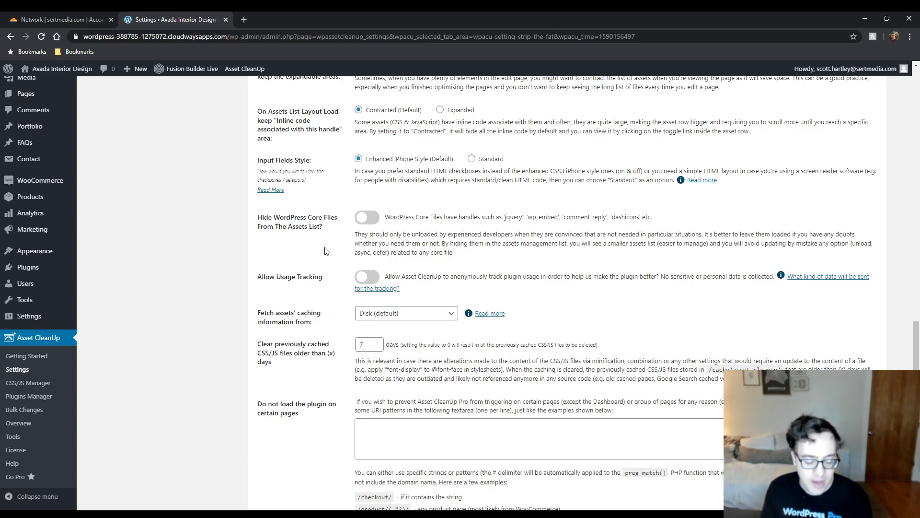
scroll(362, 274, down, 1)
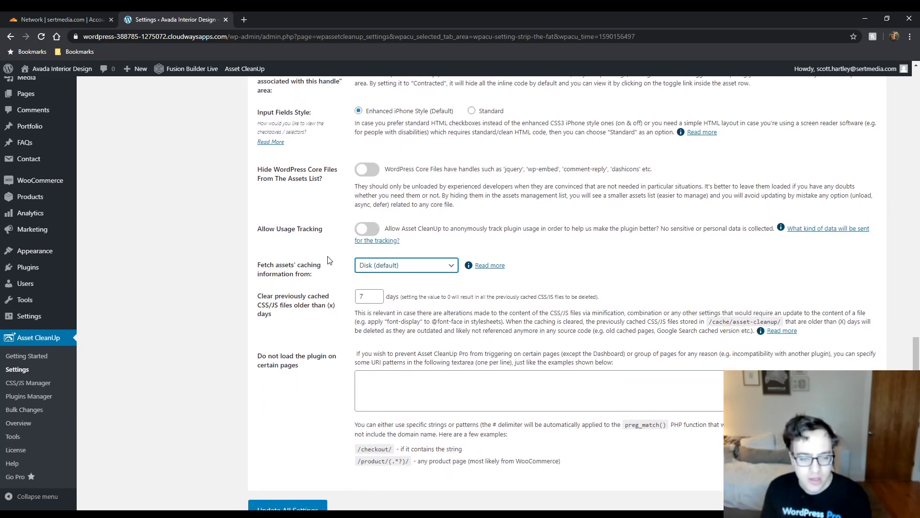
drag(324, 278, 260, 270)
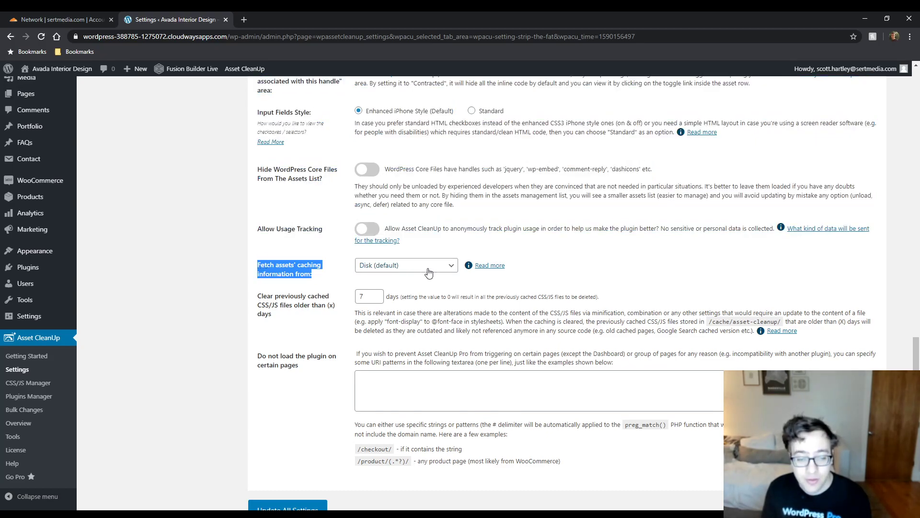
click(553, 283)
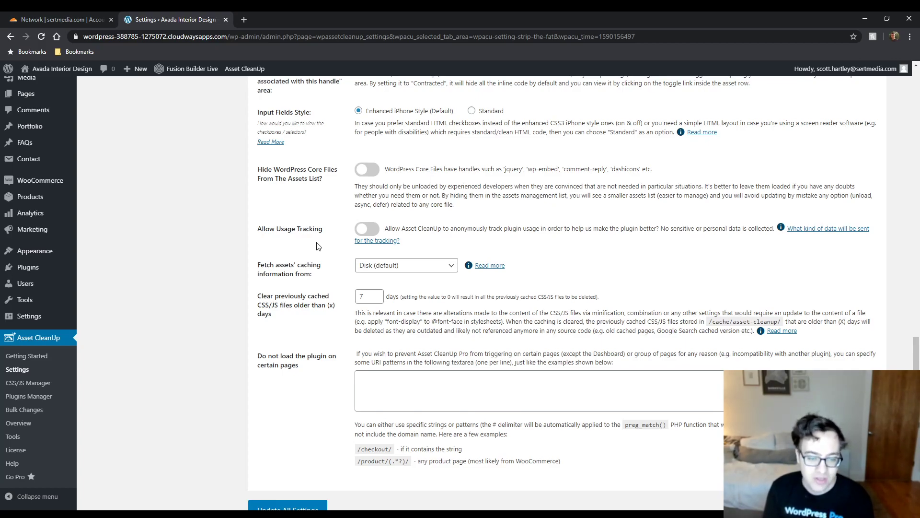
click(448, 271)
click(559, 281)
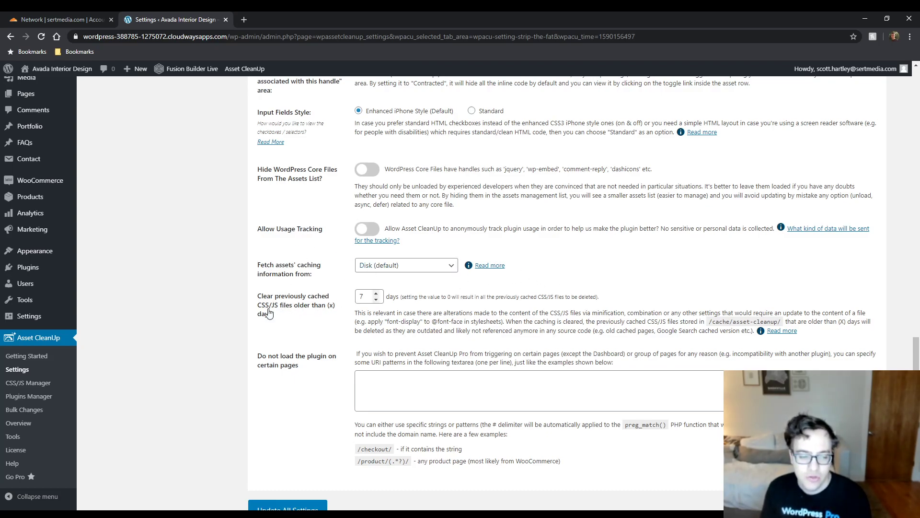
drag(272, 315, 263, 298)
click(308, 332)
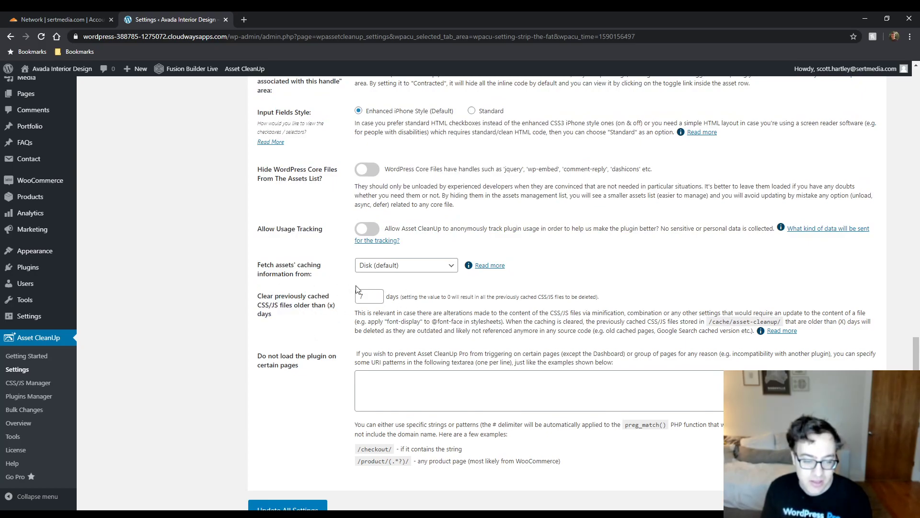
Step: Leave the 'Do not load the plugin on certain pages' URI list empty
scroll(400, 335, down, 1)
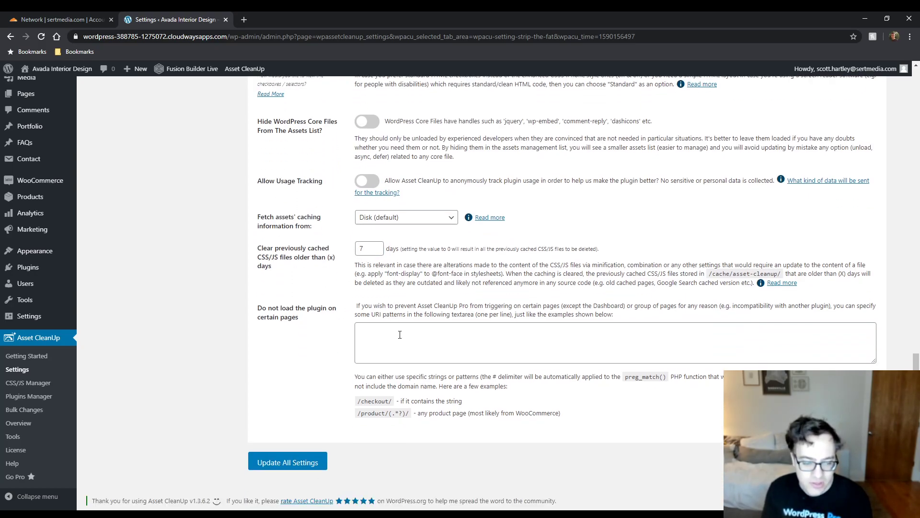
click(390, 337)
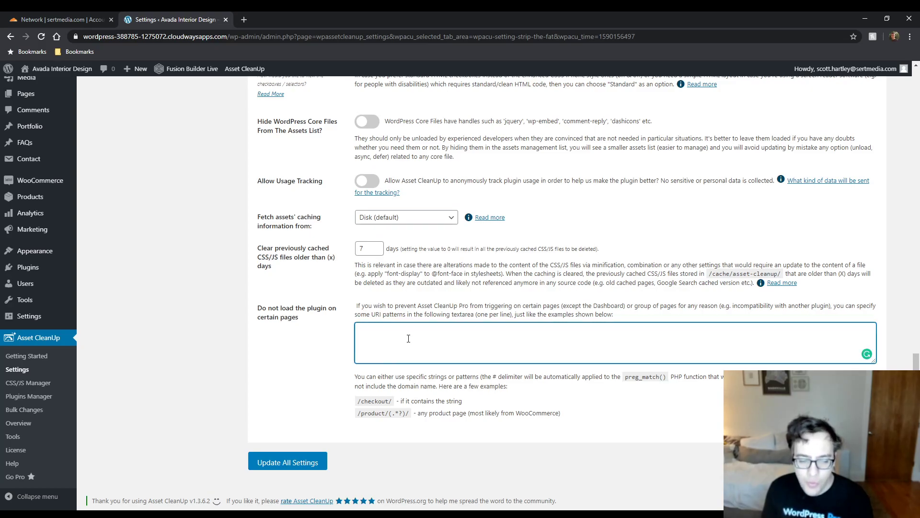
drag(308, 328, 258, 309)
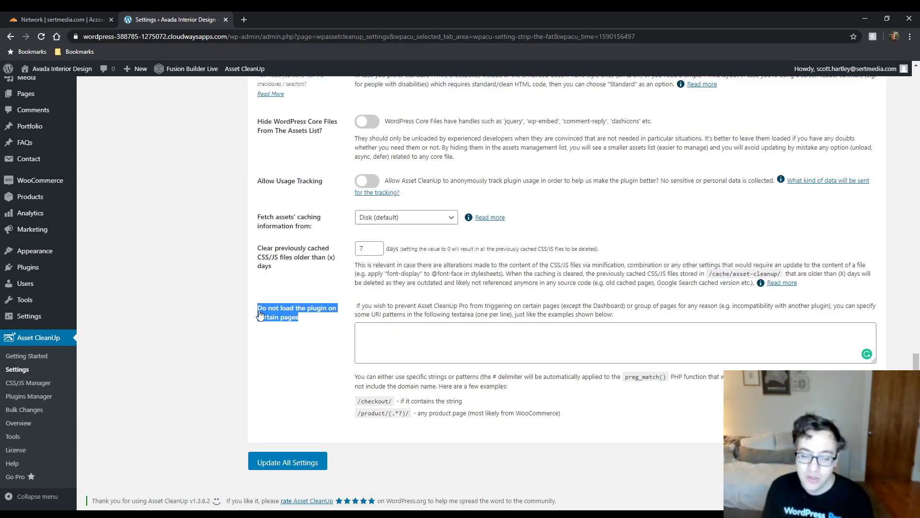
click(299, 330)
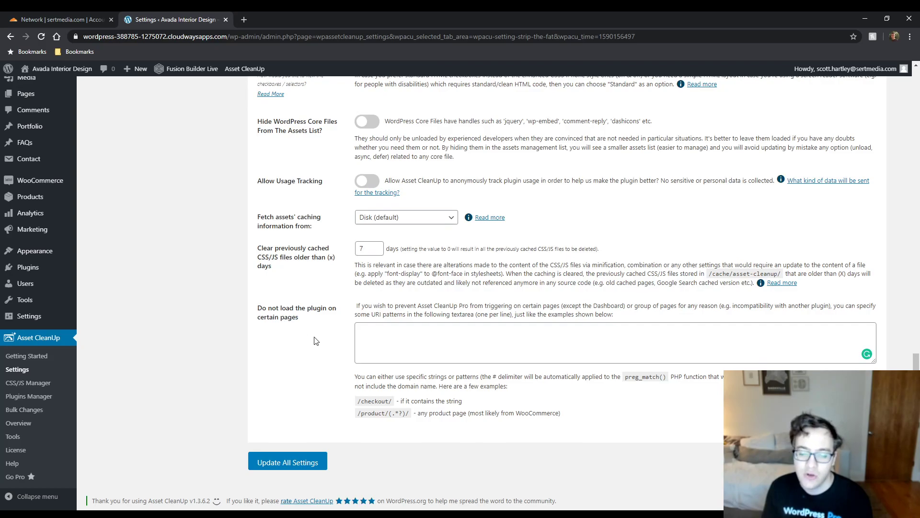
click(364, 345)
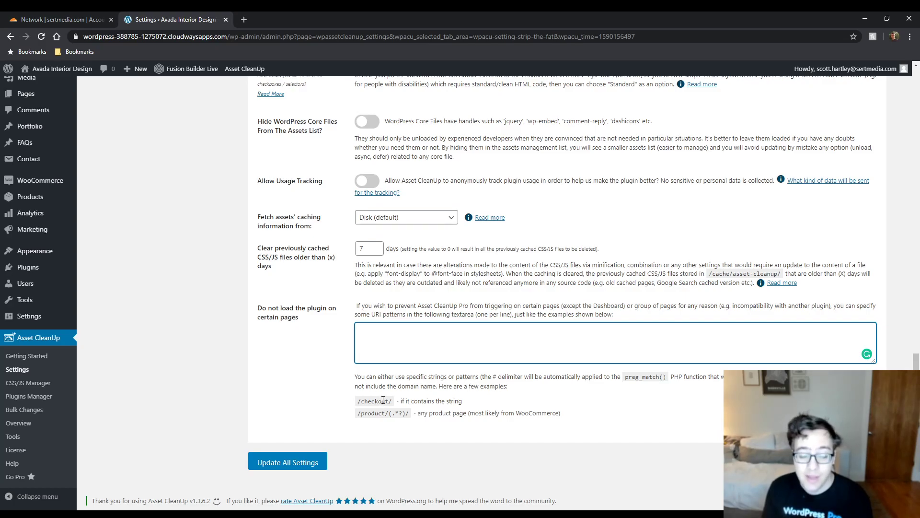
click(356, 402)
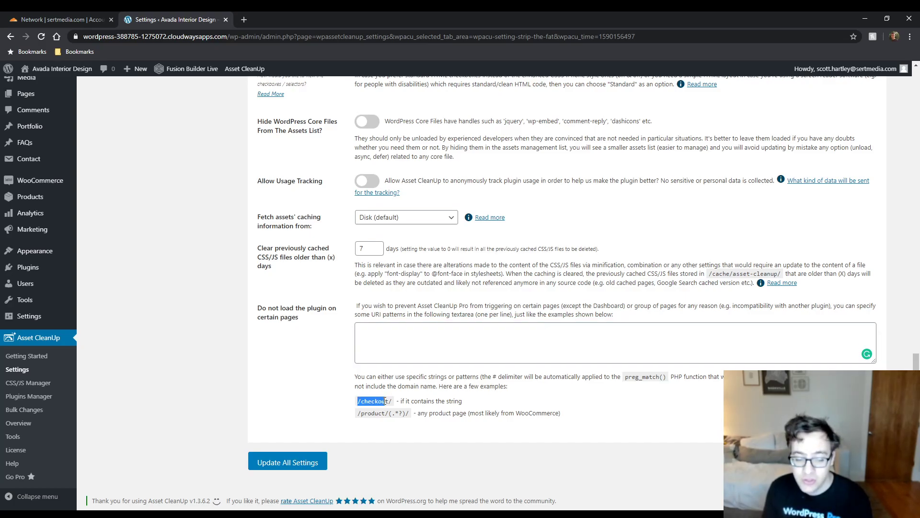
click(303, 381)
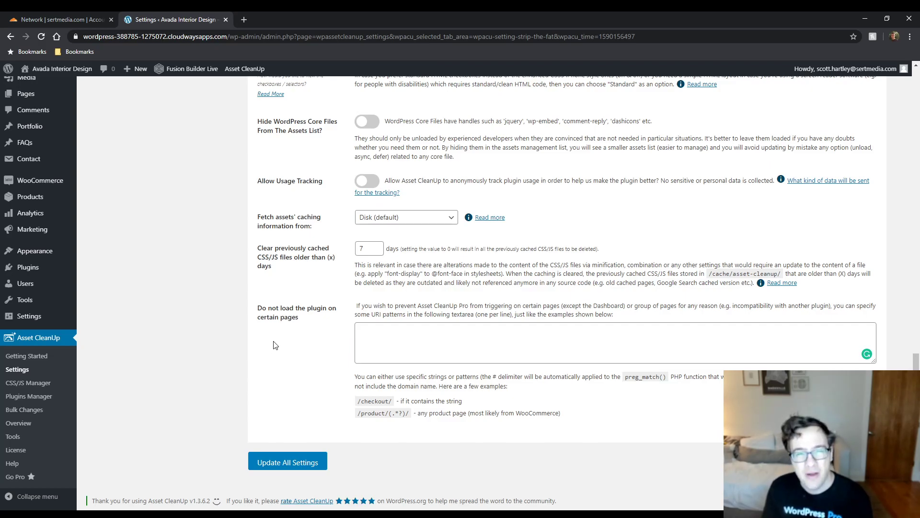
Step: Save all settings and confirm the successfully-updated message
click(288, 462)
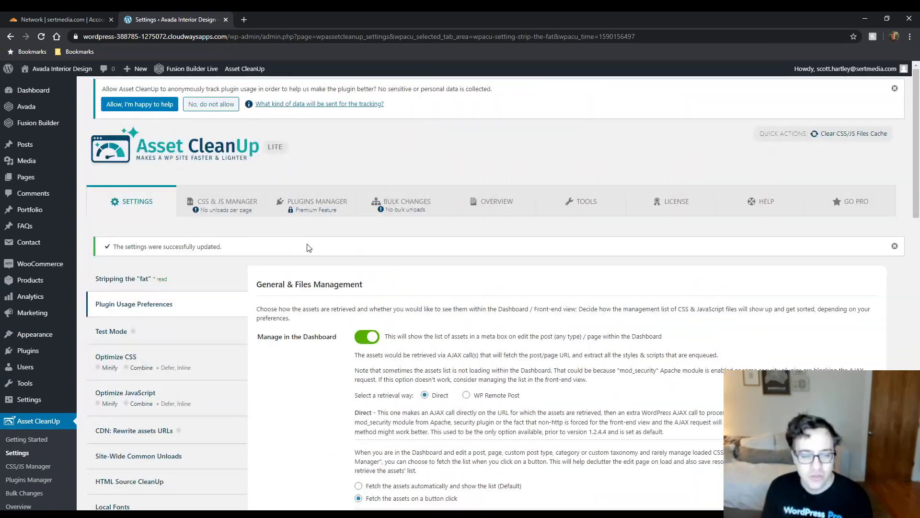
scroll(309, 247, down, 15)
click(290, 462)
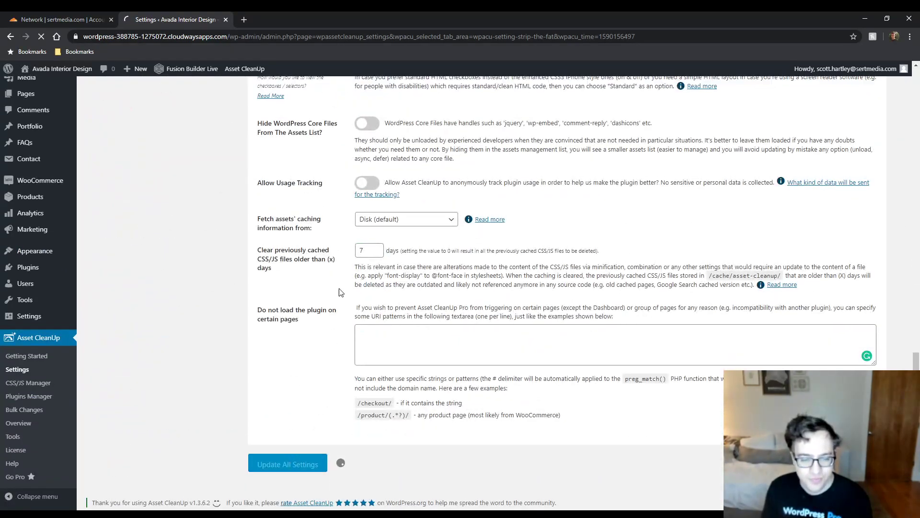
scroll(336, 288, up, 5)
scroll(297, 345, down, 2)
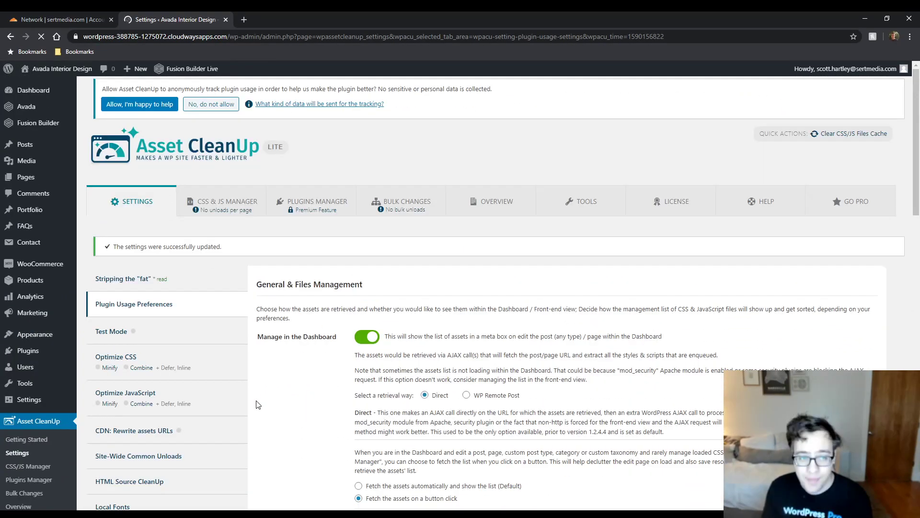
scroll(276, 349, down, 4)
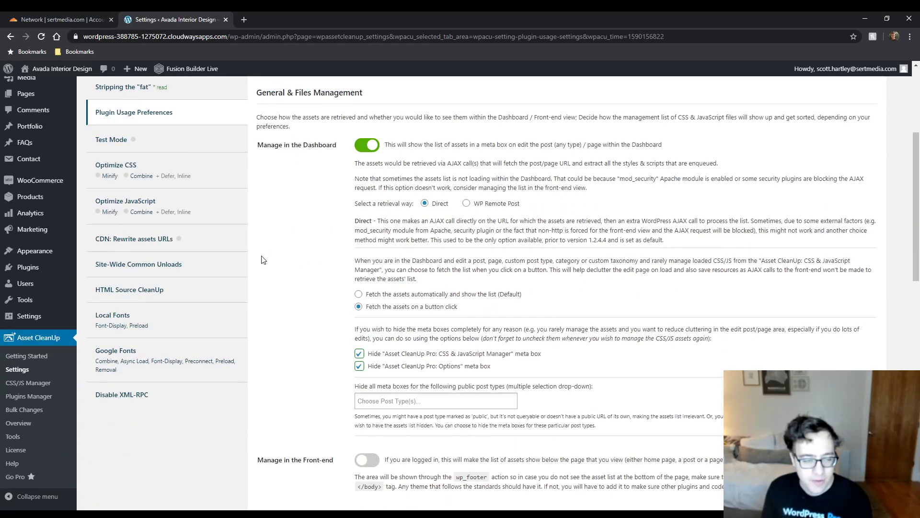
Step: Turn on Enable Test Mode in the Test Mode section and save all settings
scroll(225, 261, up, 2)
click(205, 236)
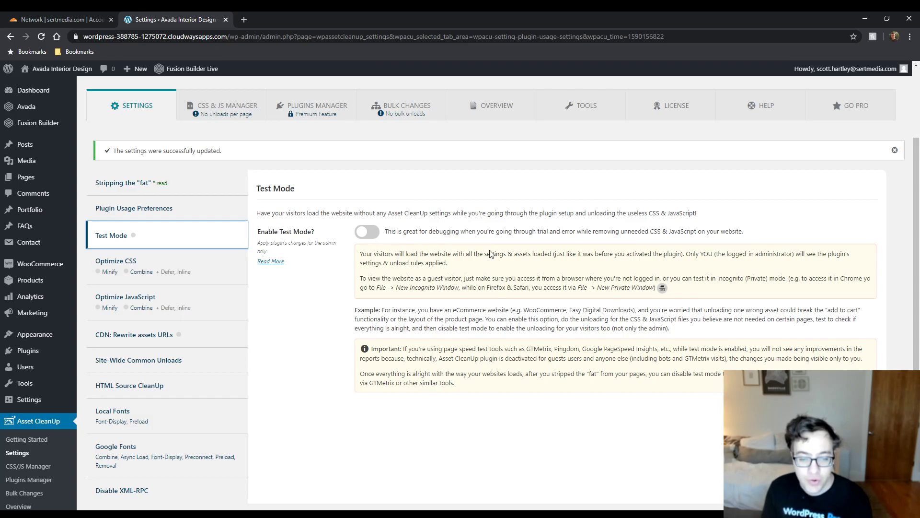
drag(520, 227, 661, 231)
drag(454, 383, 515, 229)
click(516, 230)
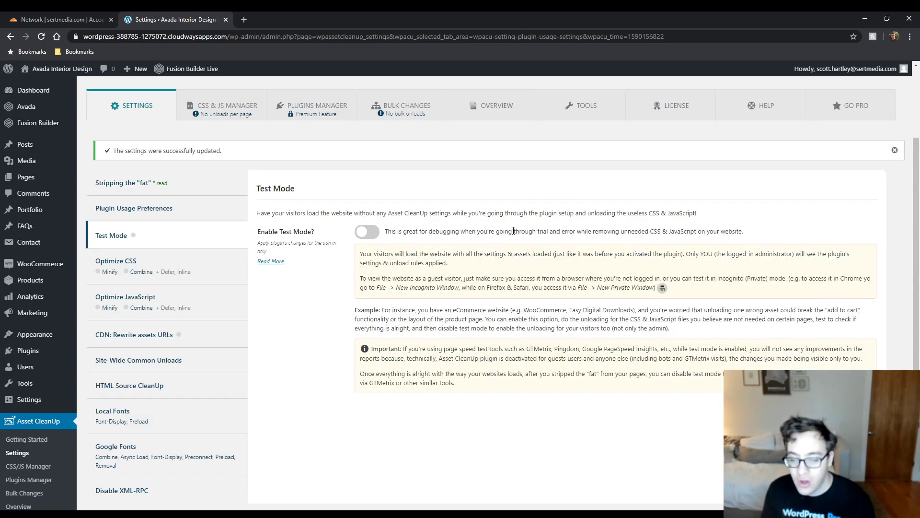
click(369, 233)
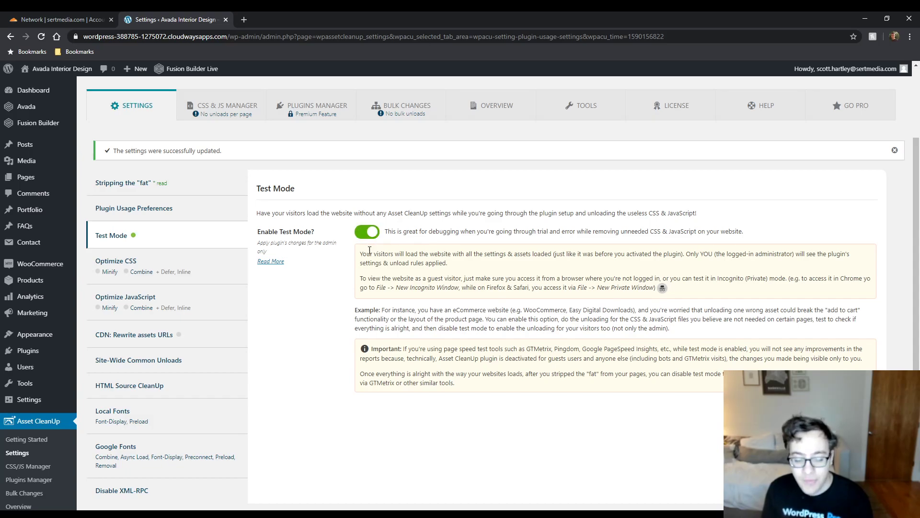
scroll(338, 273, down, 1)
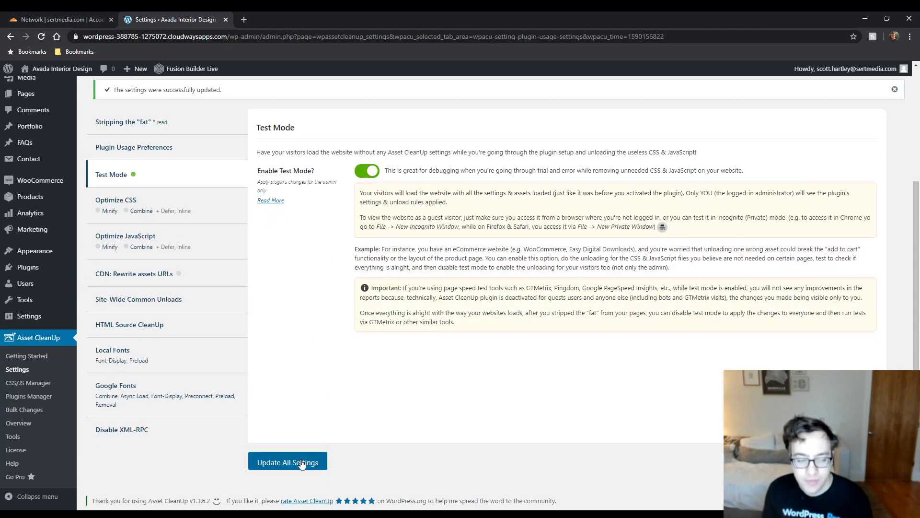
click(271, 461)
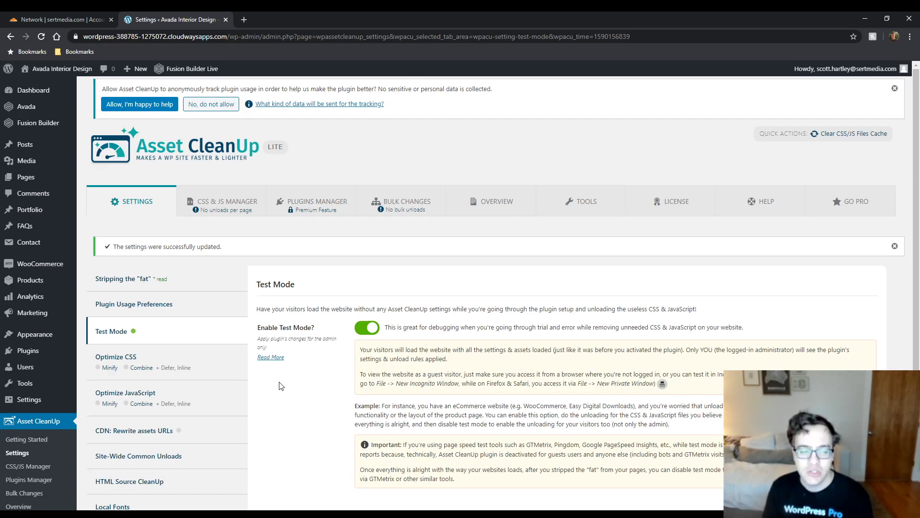
Step: Open the Optimize CSS section and scroll through its options
click(199, 355)
scroll(288, 278, down, 5)
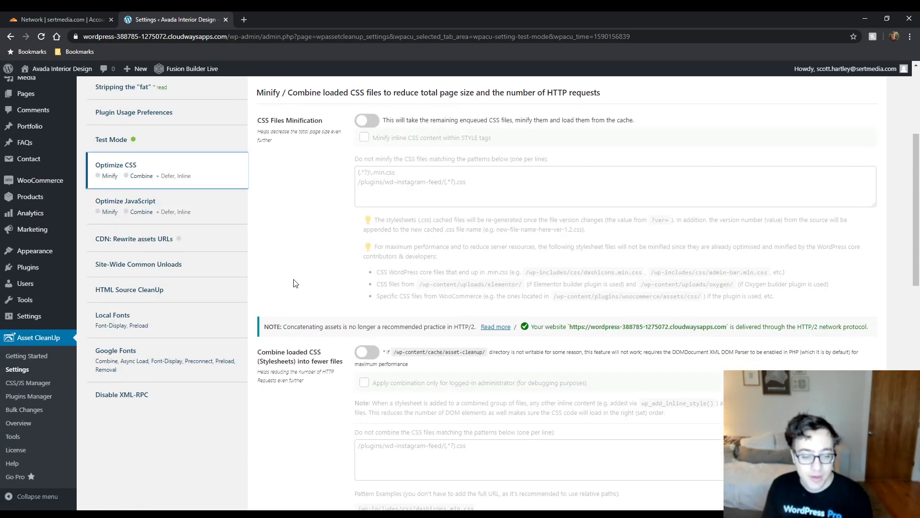
scroll(289, 282, down, 3)
scroll(281, 292, down, 2)
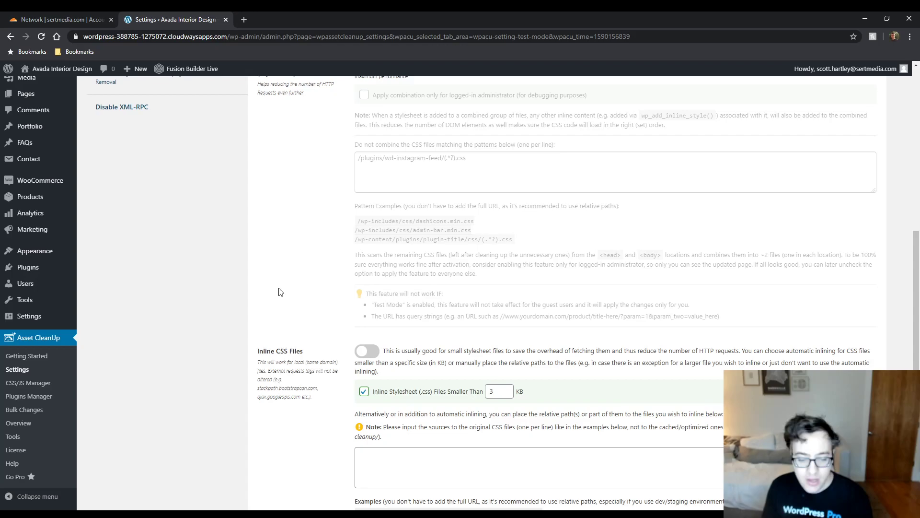
scroll(281, 292, down, 7)
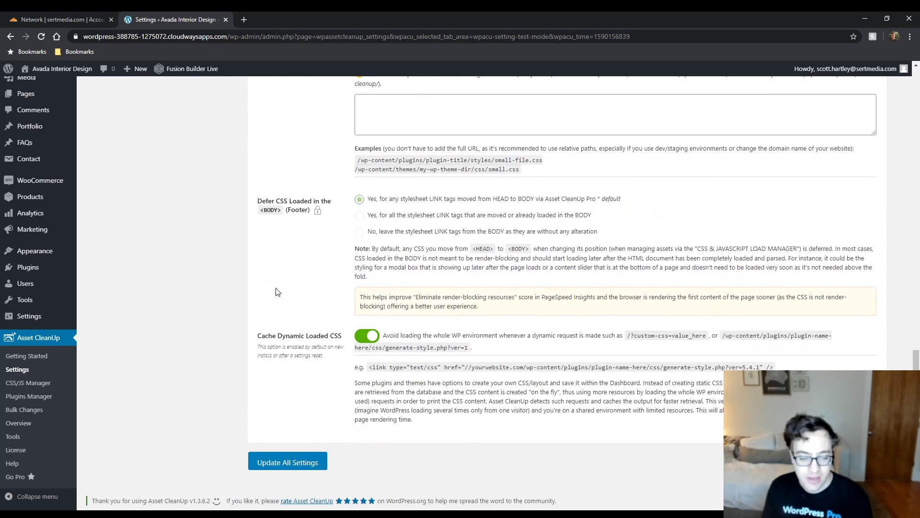
scroll(307, 311, up, 20)
scroll(315, 278, down, 4)
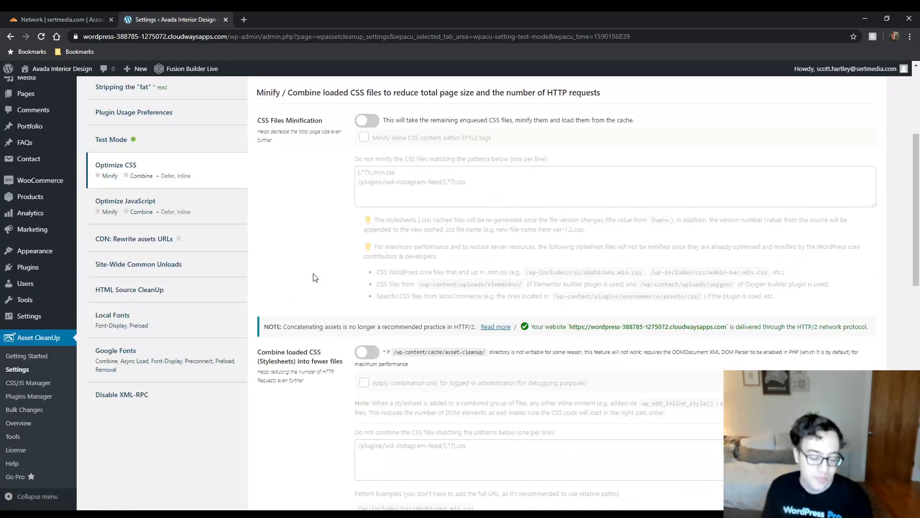
scroll(315, 278, down, 12)
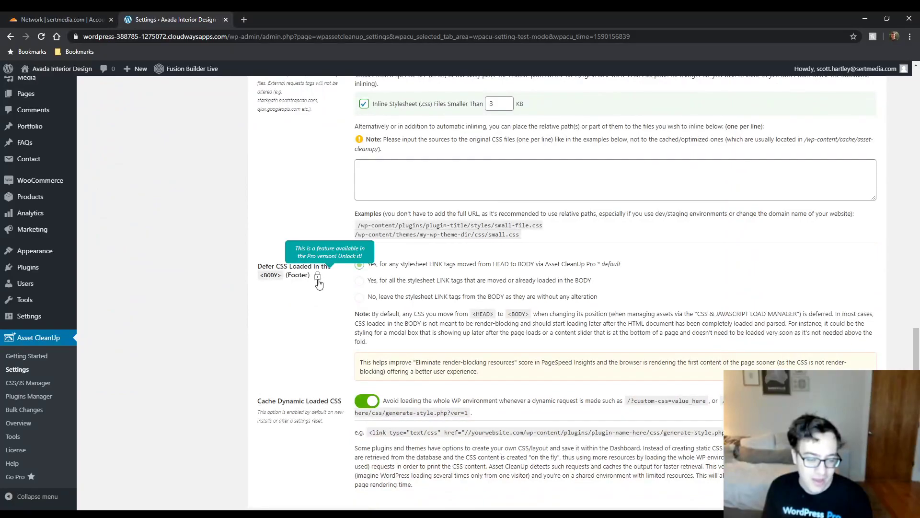
scroll(312, 246, up, 16)
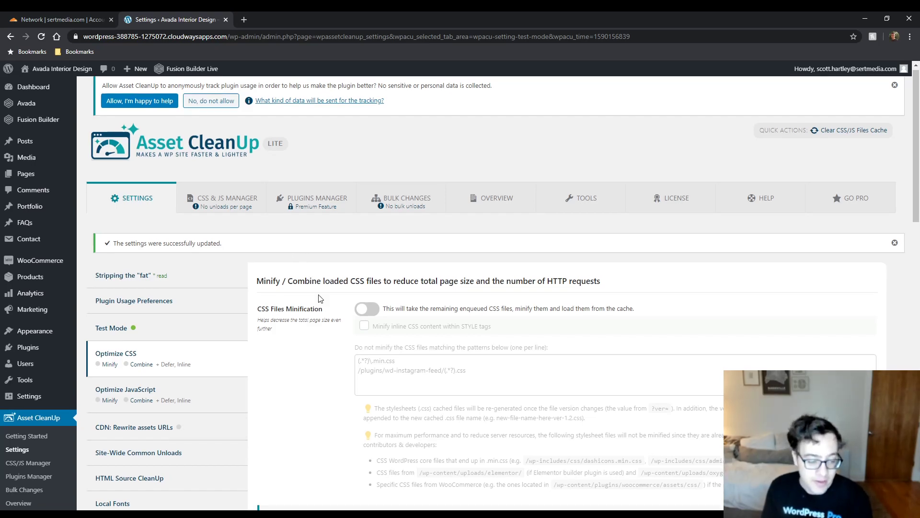
scroll(311, 287, down, 1)
scroll(390, 219, down, 15)
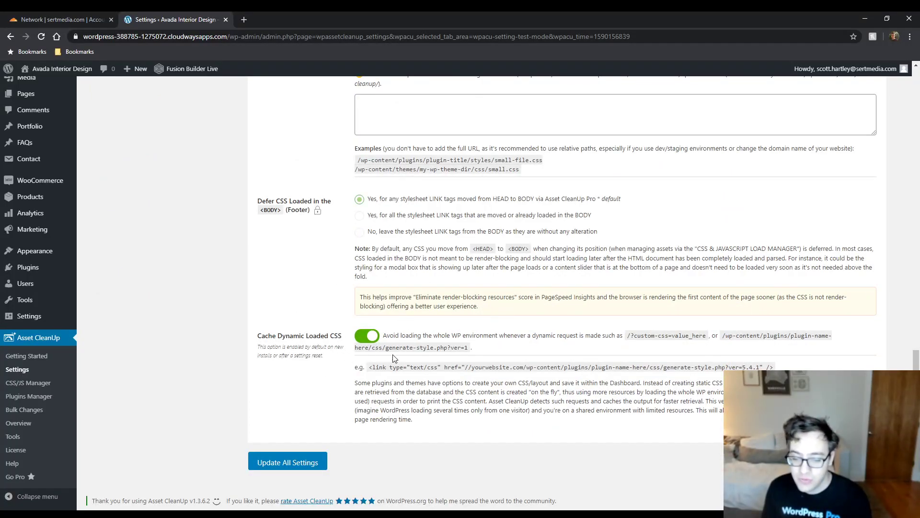
Step: Keep Cache Dynamic Loaded CSS enabled and save all settings
drag(246, 339, 329, 339)
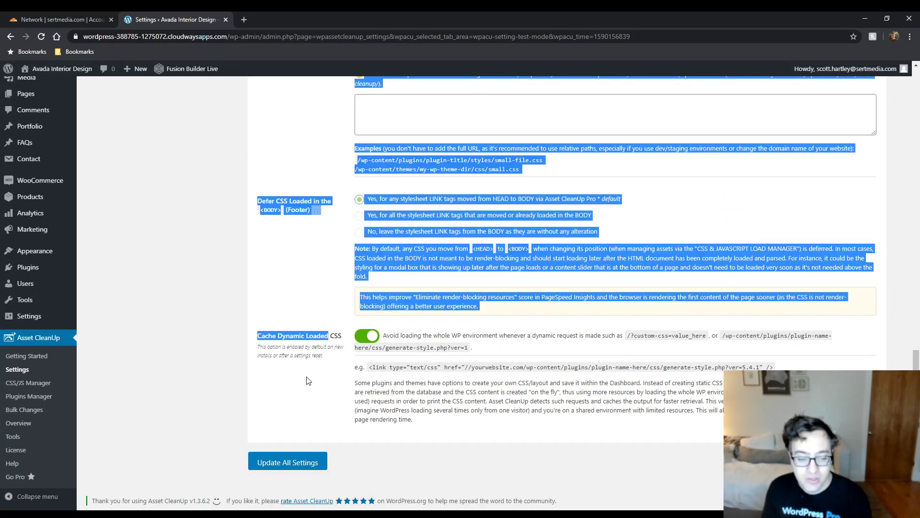
click(309, 380)
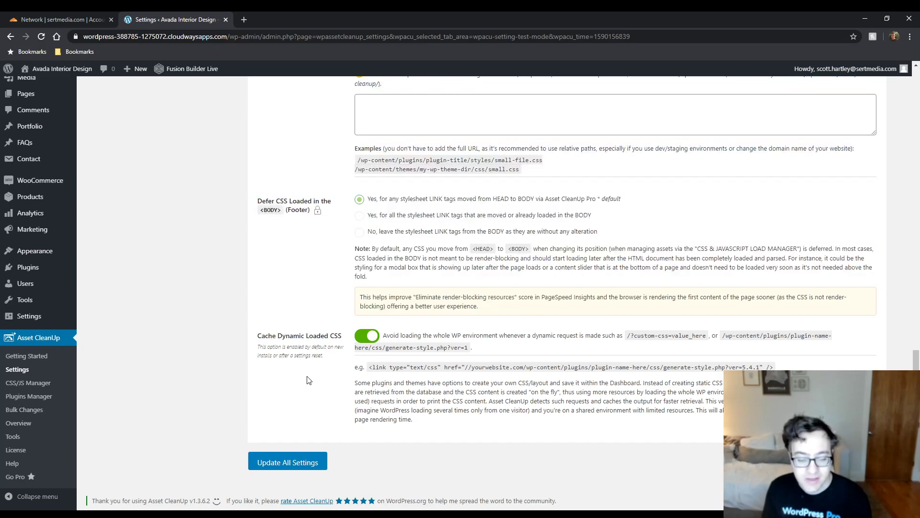
click(369, 339)
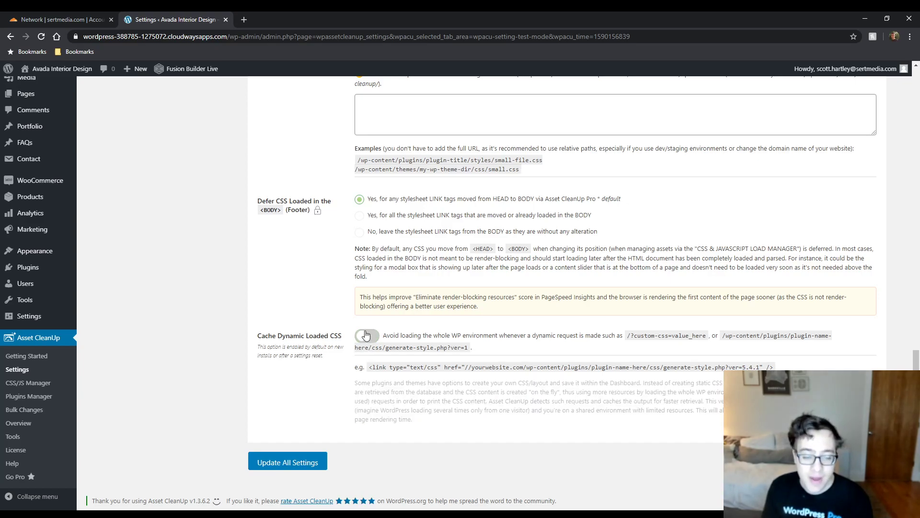
click(371, 341)
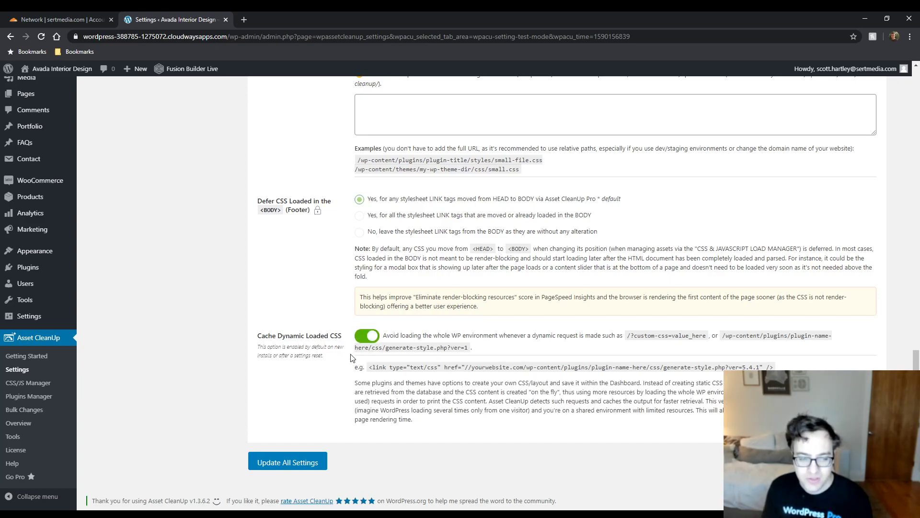
click(288, 462)
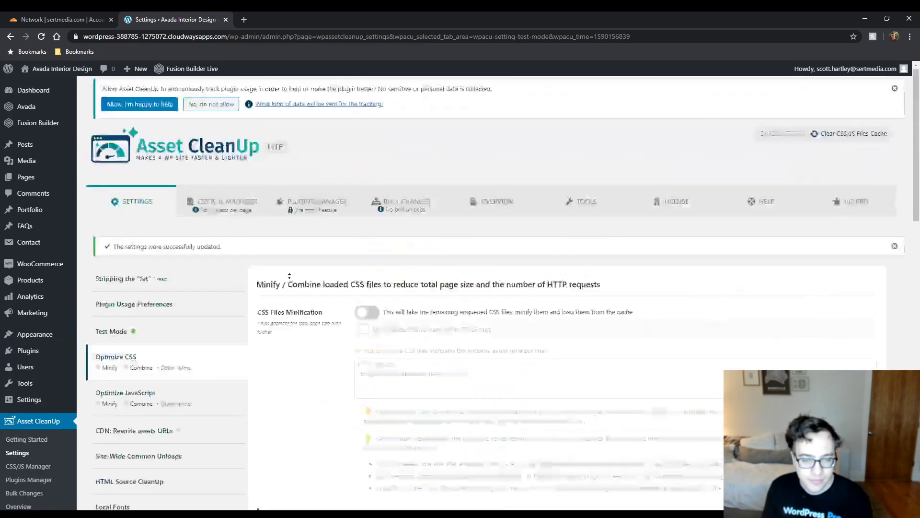
Step: Review the Optimize JavaScript settings, including Cache Dynamic Loaded JavaScript
click(177, 396)
scroll(318, 277, down, 4)
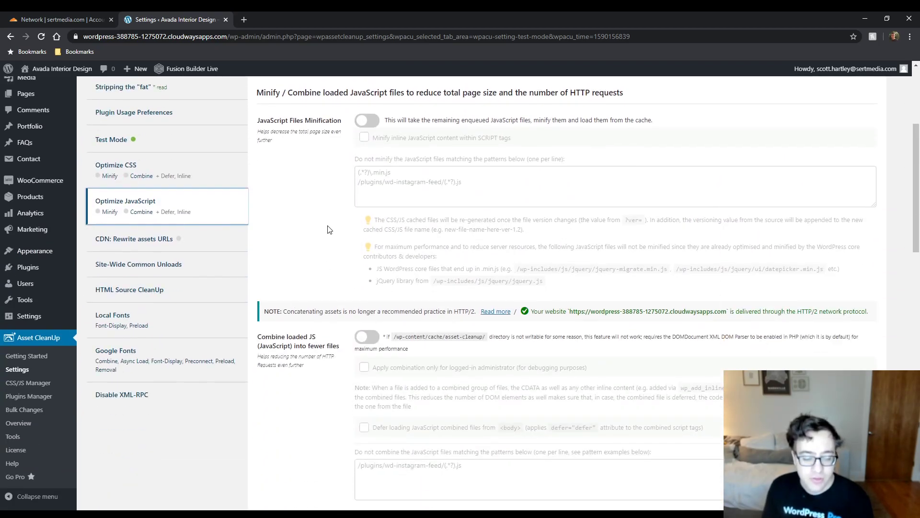
scroll(329, 229, down, 10)
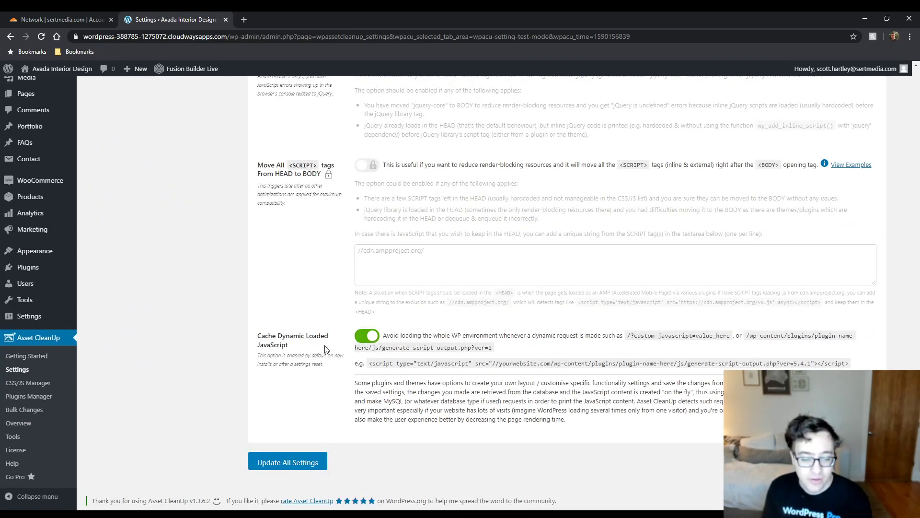
drag(288, 345, 261, 336)
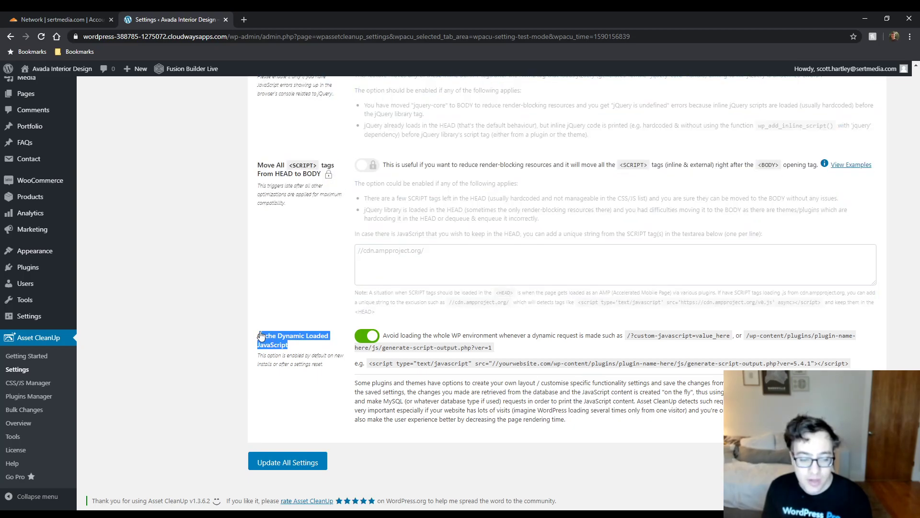
click(316, 347)
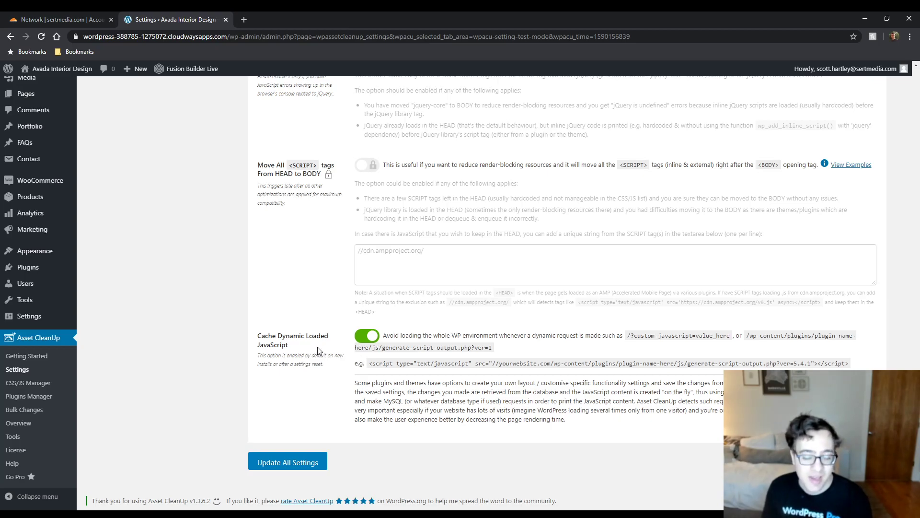
Step: Save all settings and show the CDN: Rewrite assets URLs section, leaving rewrite off
click(288, 462)
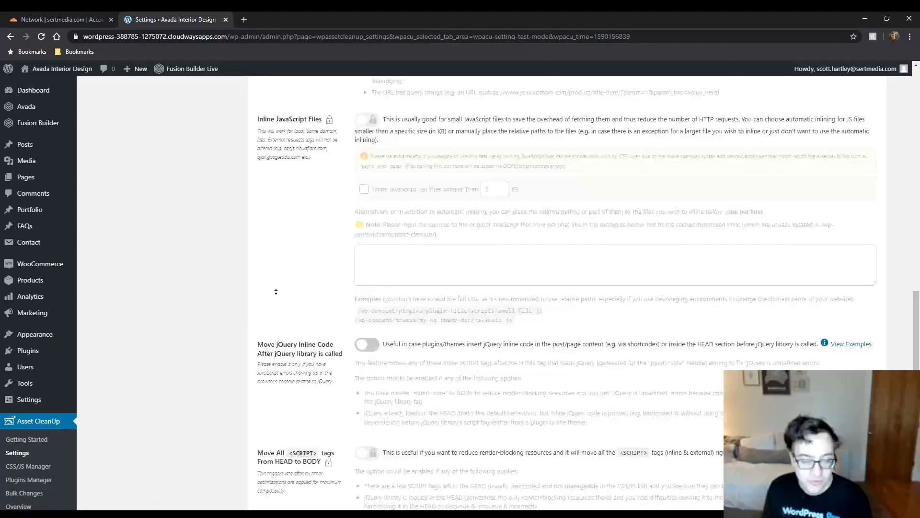
scroll(257, 339, down, 2)
click(198, 345)
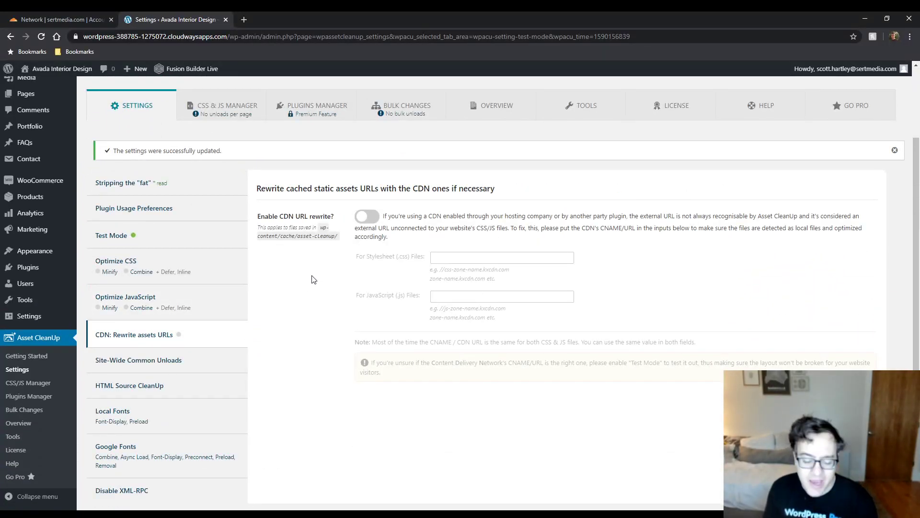
Step: In Site-Wide Common Unloads, keep Gutenberg block CSS loading and enable Disable Dashicons for Guests
click(208, 364)
scroll(211, 369, down, 3)
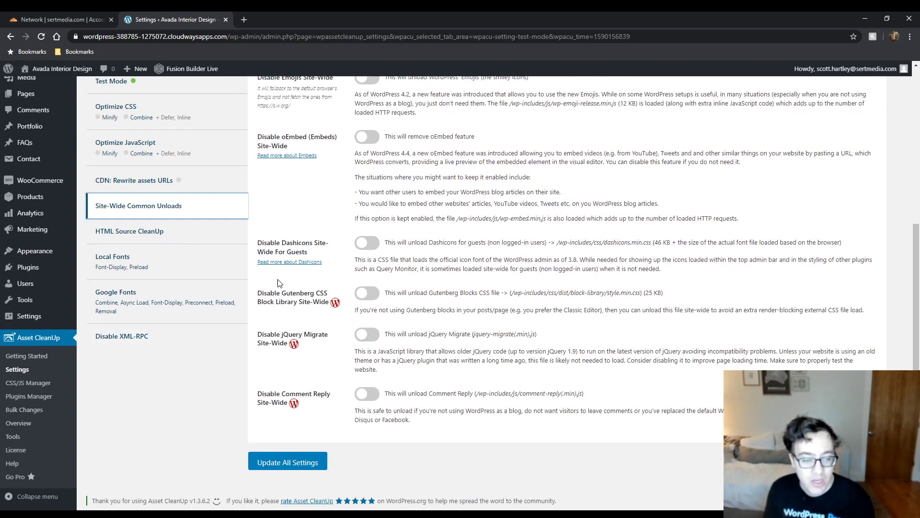
scroll(279, 283, up, 3)
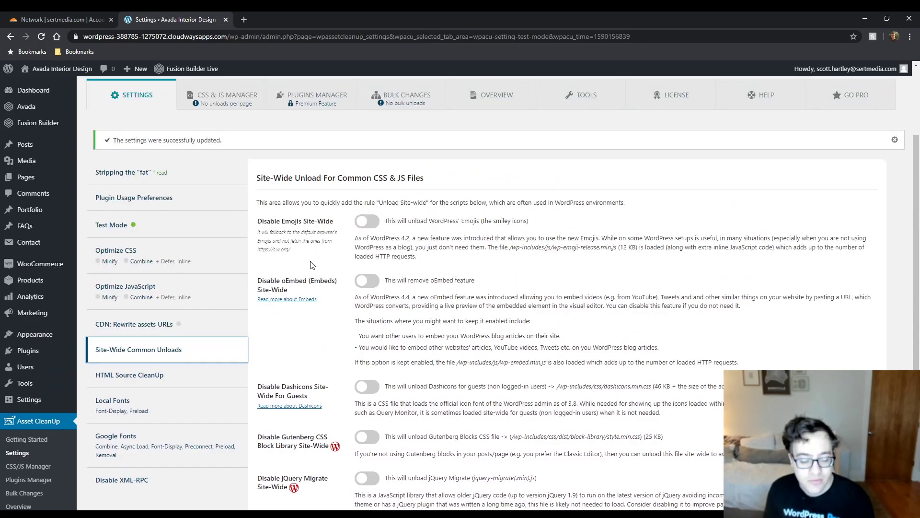
scroll(300, 275, down, 2)
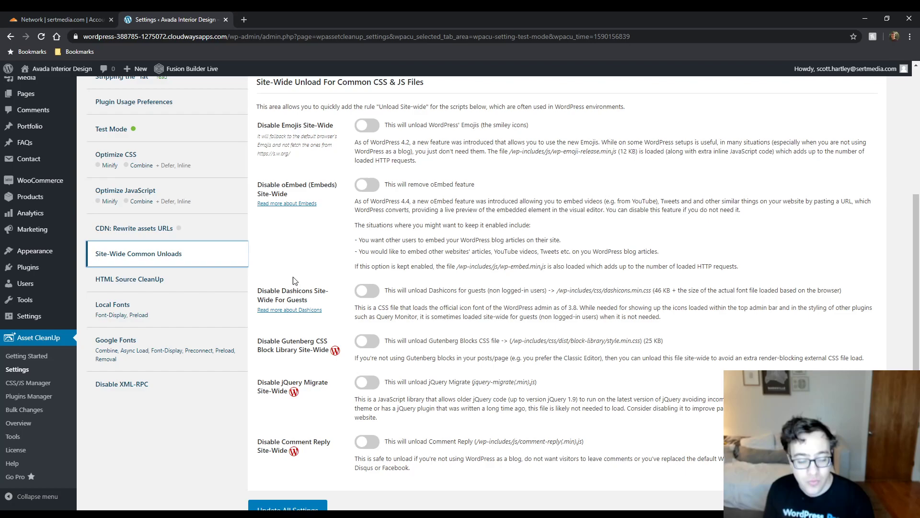
click(368, 340)
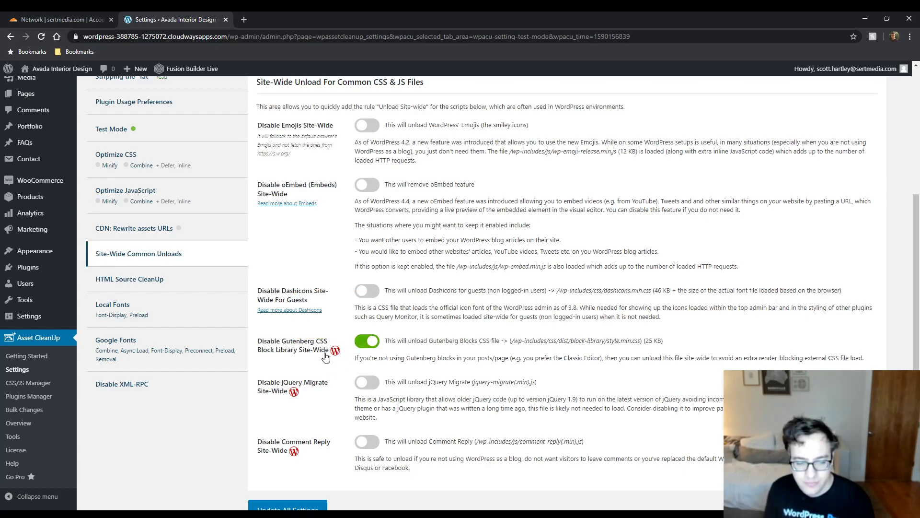
click(357, 341)
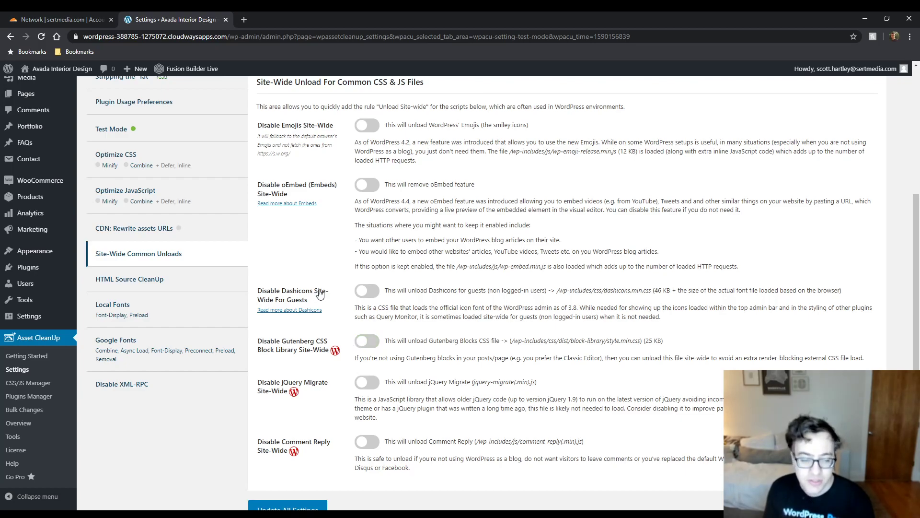
click(359, 291)
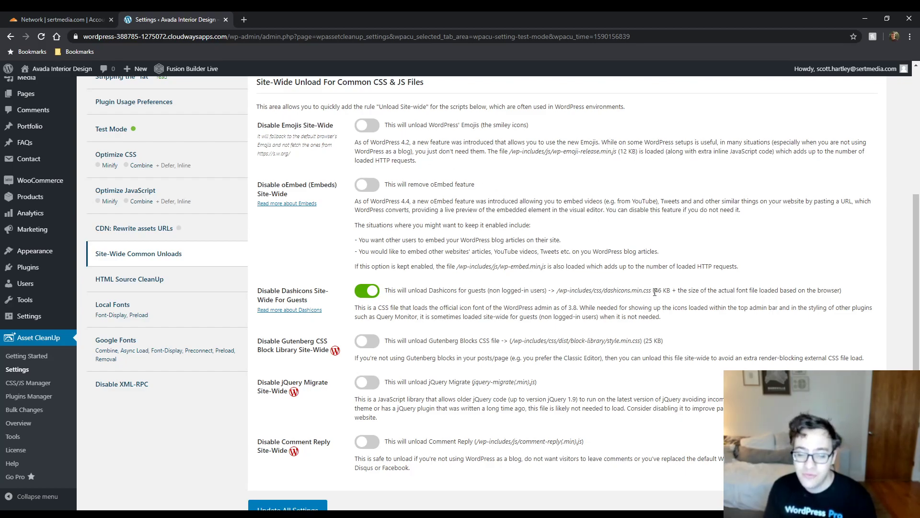
drag(655, 292, 670, 293)
click(671, 293)
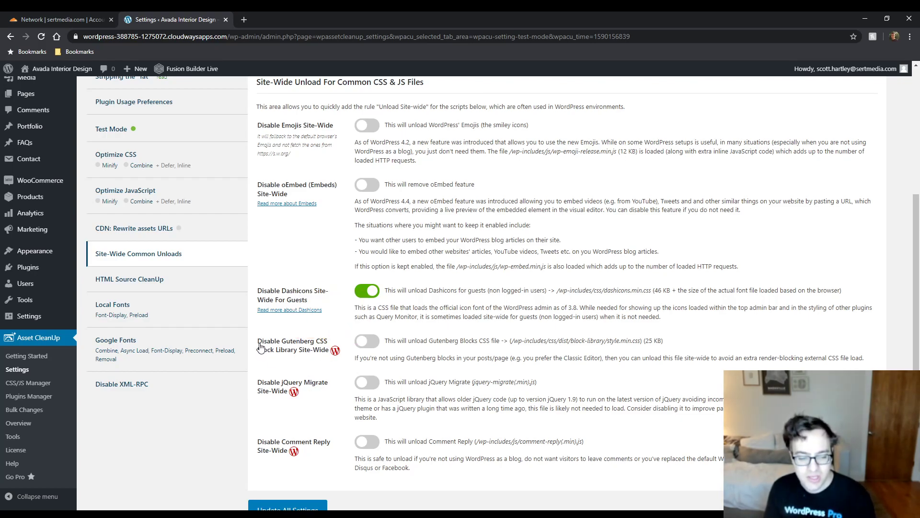
Step: Enable Disable Emojis Site-Wide and save the settings with Update All Settings
drag(260, 344, 263, 346)
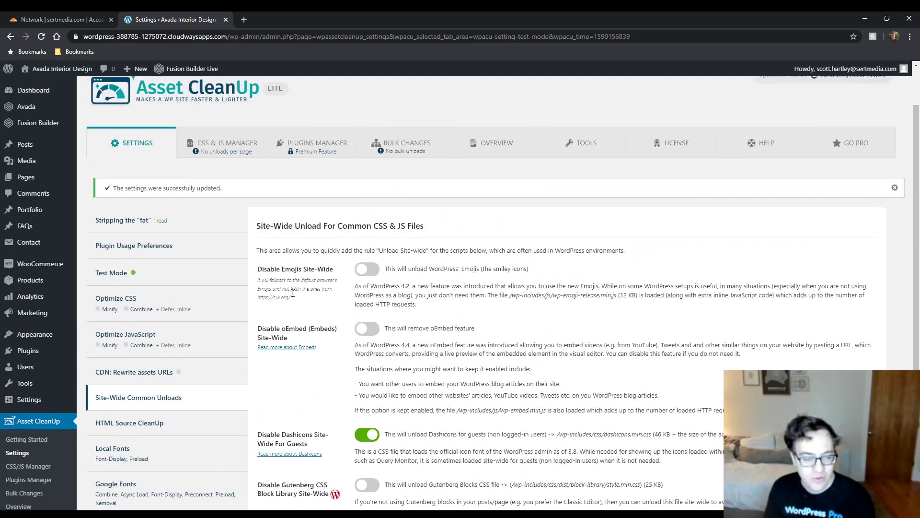
drag(297, 341, 267, 322)
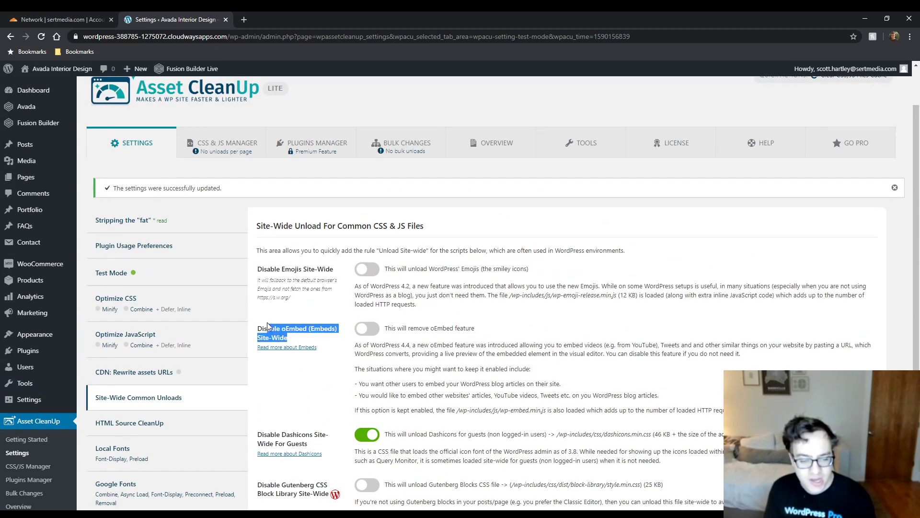
click(294, 315)
drag(336, 269, 267, 270)
click(359, 269)
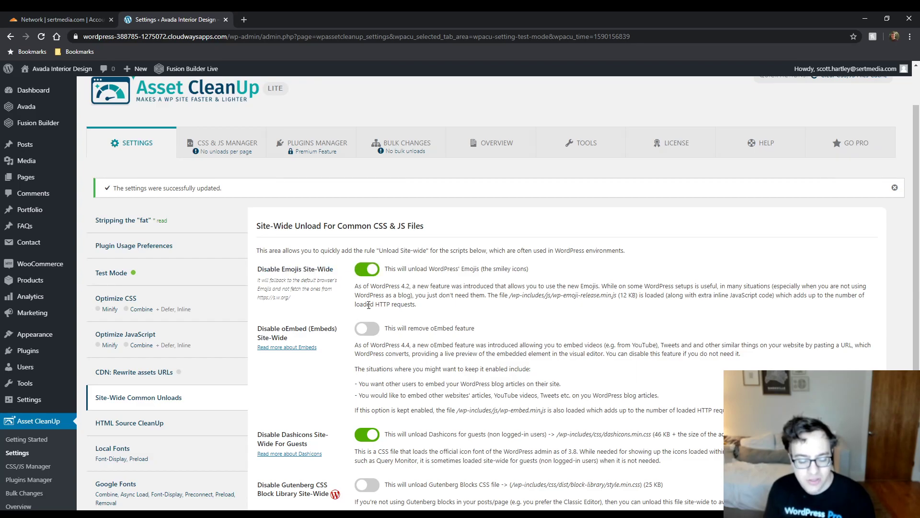
scroll(386, 267, down, 4)
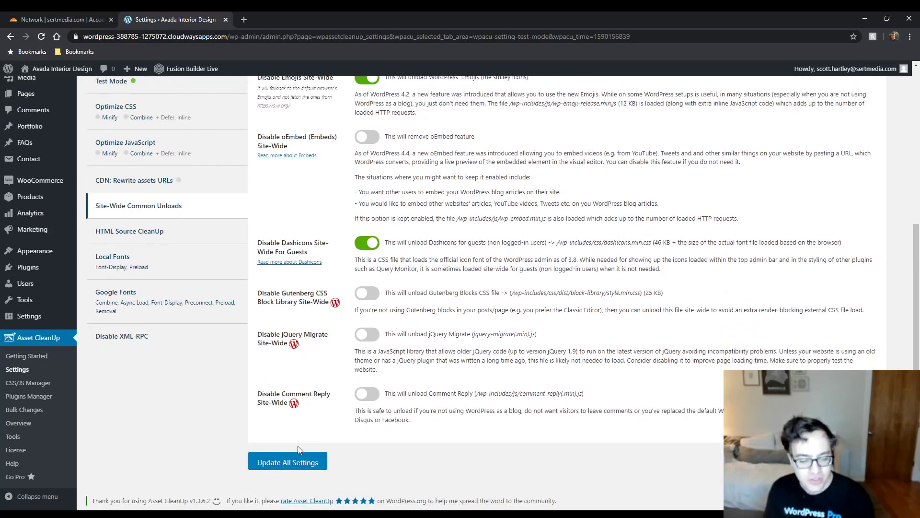
click(257, 461)
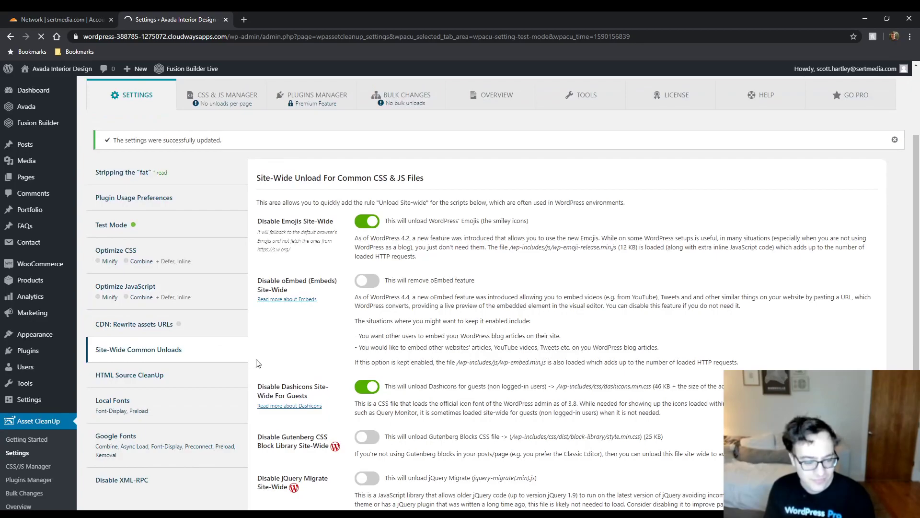
Step: In HTML Source CleanUp, turn on removing all generator meta tags and the WordPress version tag
scroll(182, 384, down, 3)
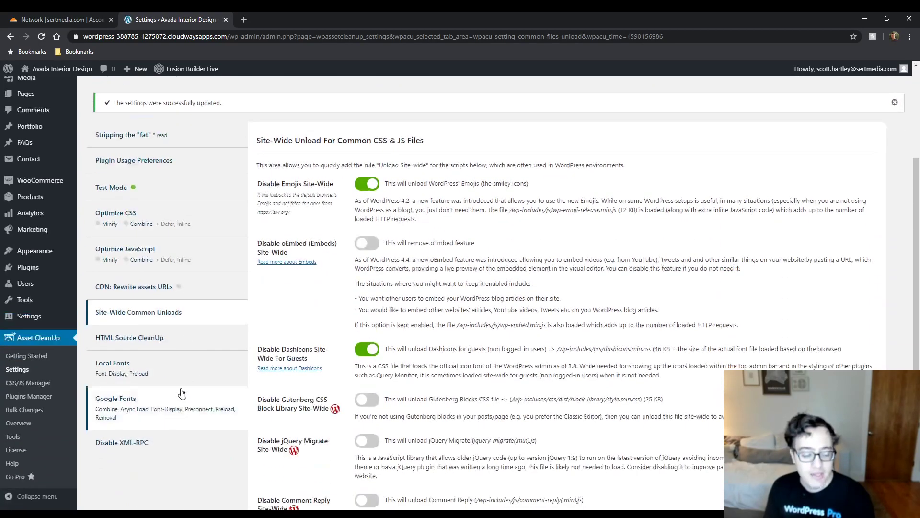
click(175, 337)
scroll(267, 332, down, 3)
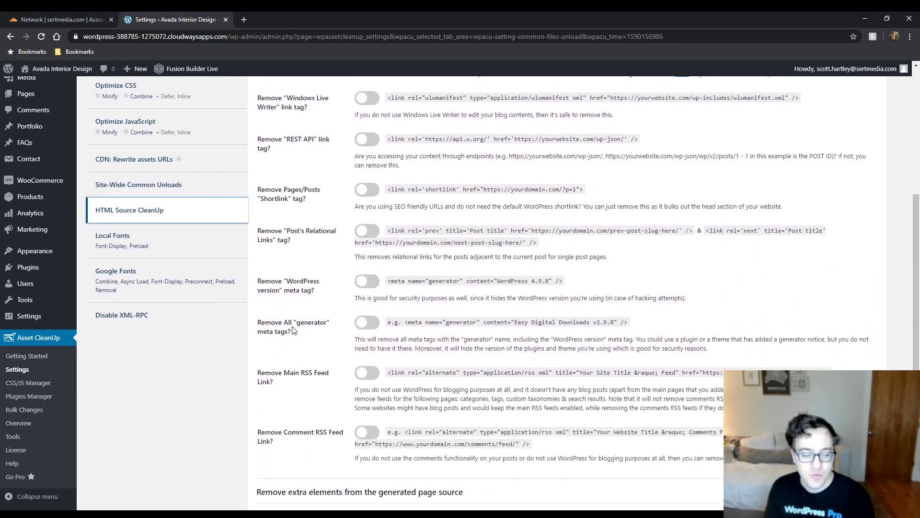
scroll(259, 335, down, 3)
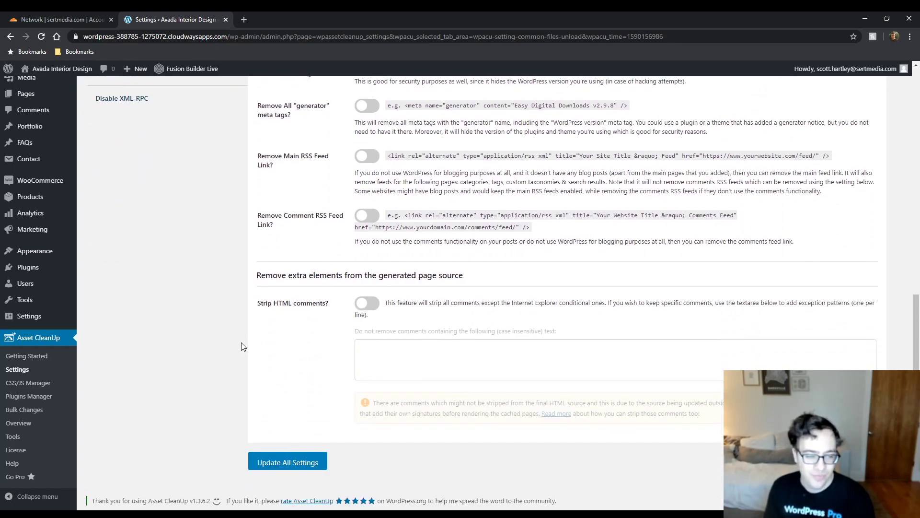
scroll(234, 341, up, 2)
scroll(233, 340, up, 6)
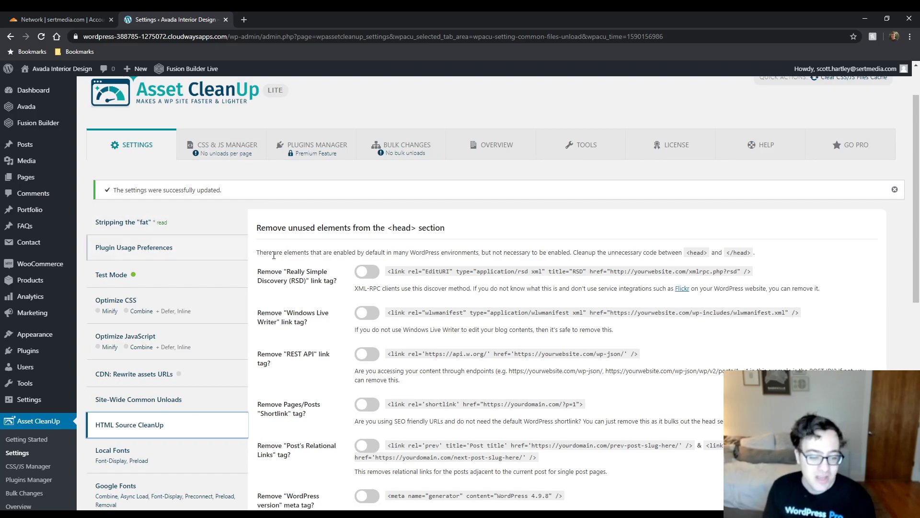
scroll(408, 237, down, 6)
scroll(363, 323, up, 1)
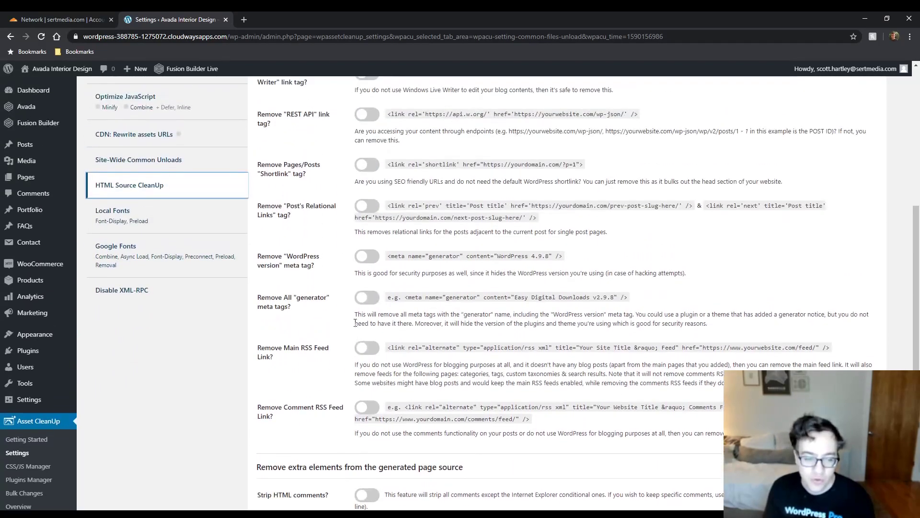
click(366, 299)
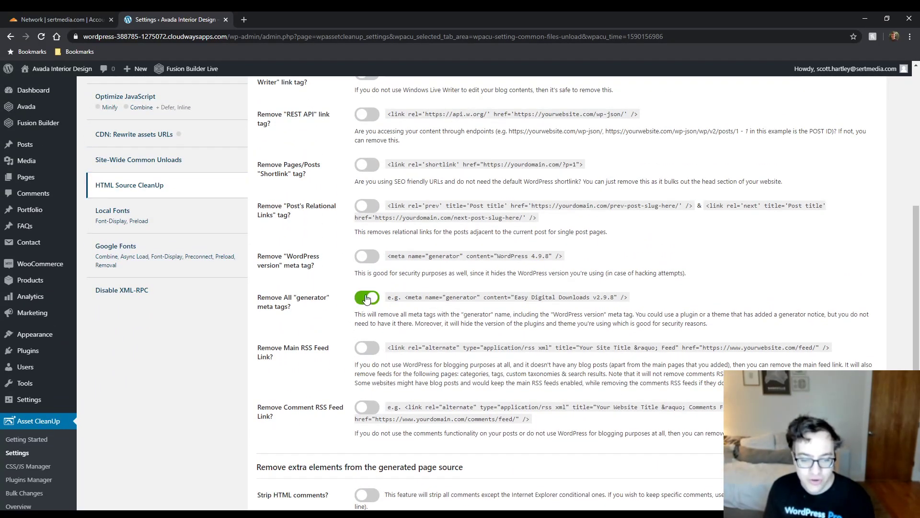
click(367, 258)
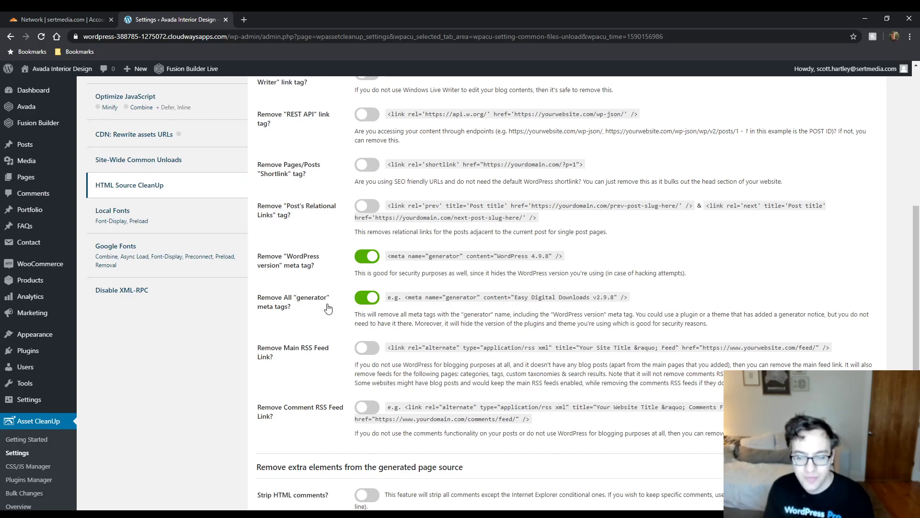
Step: Read the generator tag explanation, then save with Update All Settings
drag(444, 298, 595, 315)
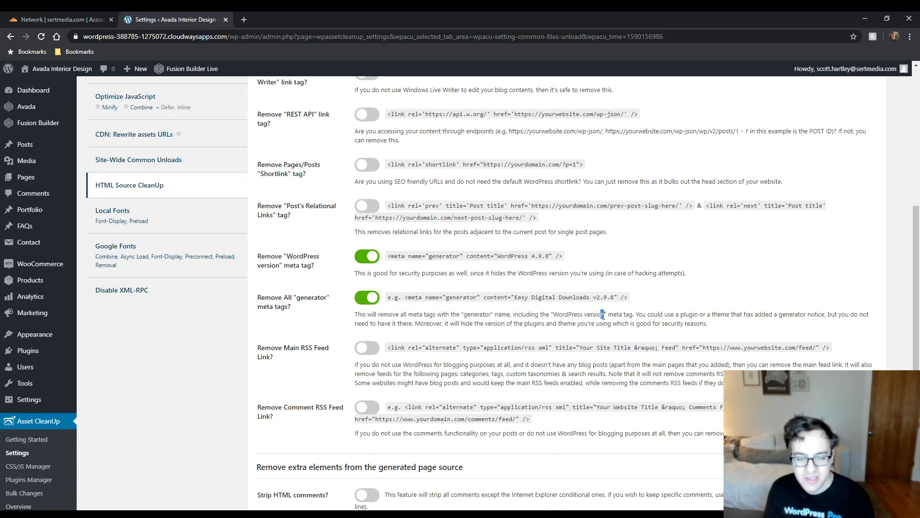
triple_click(603, 316)
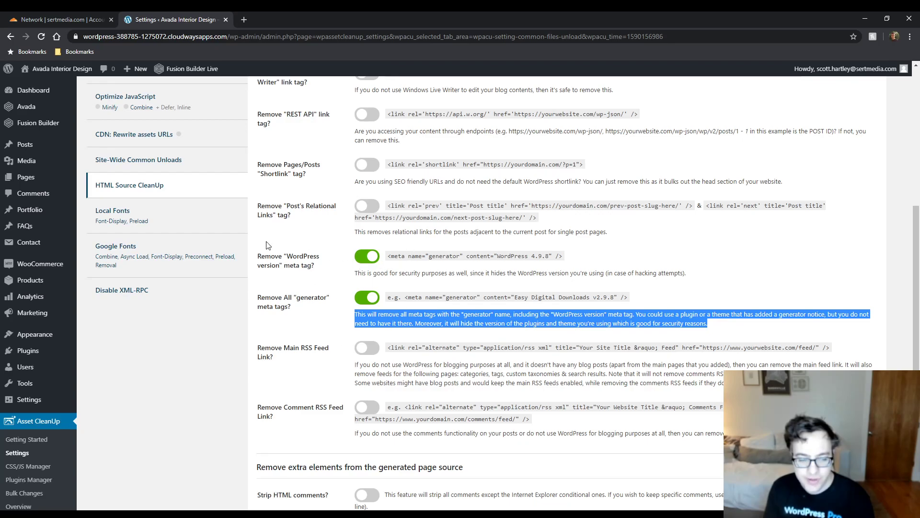
click(243, 405)
scroll(249, 417, down, 4)
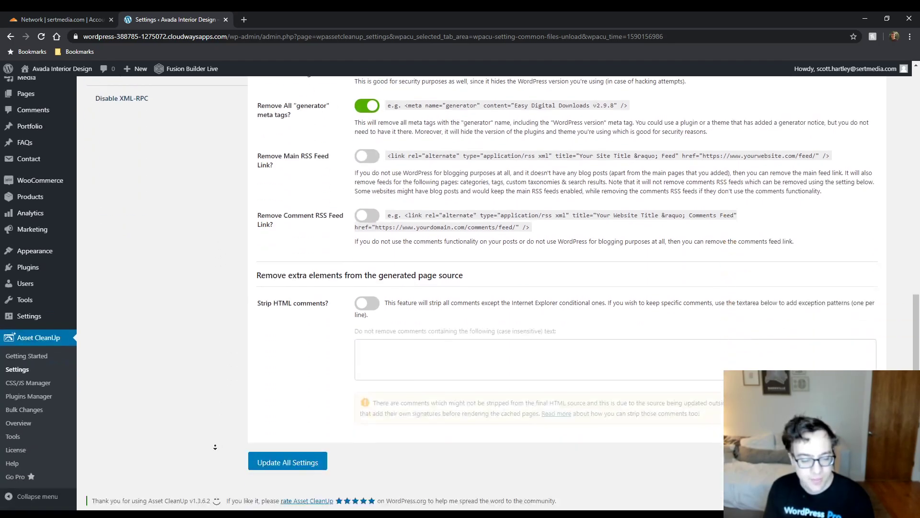
click(313, 462)
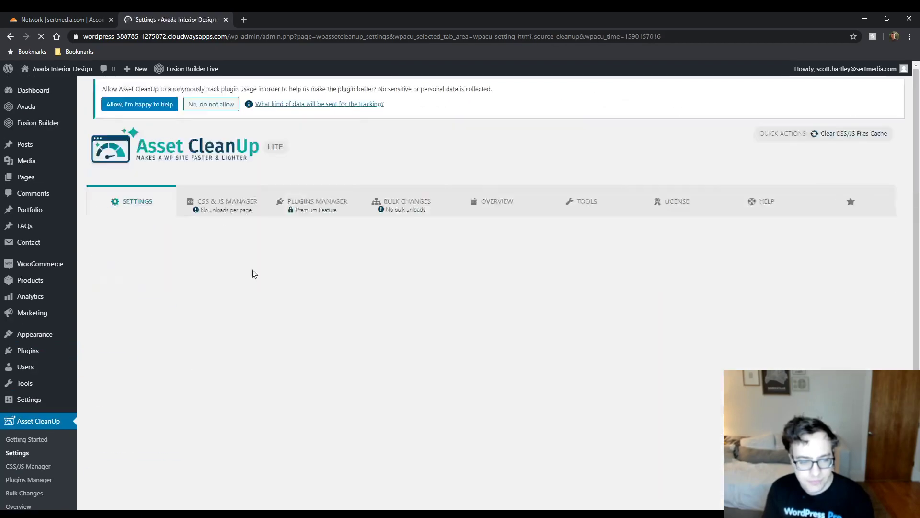
scroll(199, 313, down, 5)
Step: Look over Local Fonts, then browse the Google Fonts Load Optimizer options, leaving them off
click(115, 270)
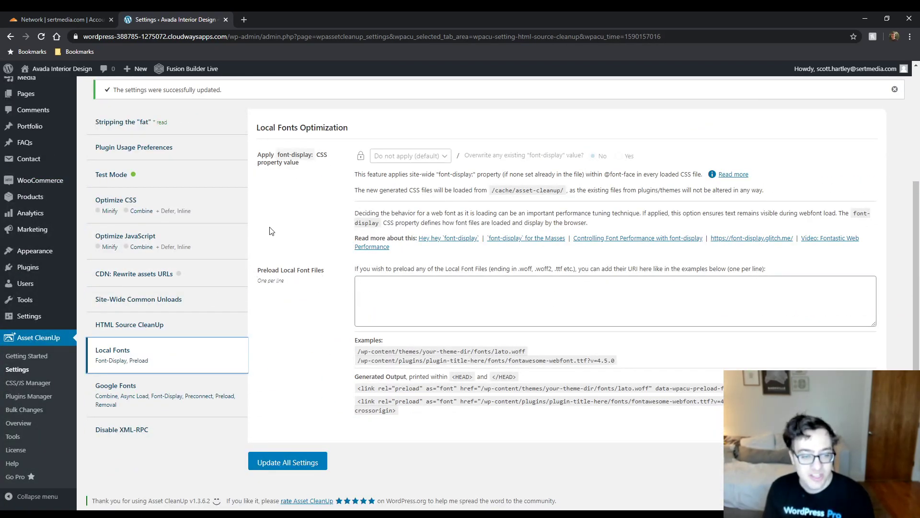
click(174, 401)
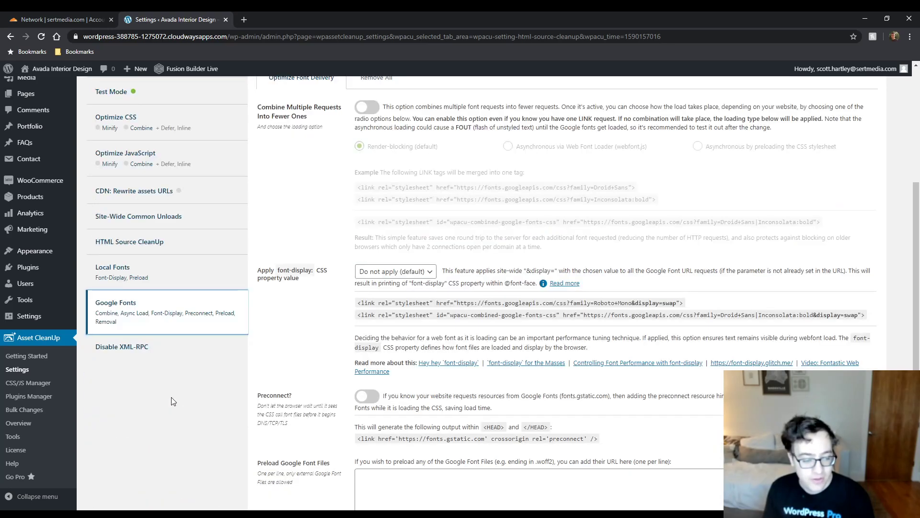
scroll(221, 287, up, 3)
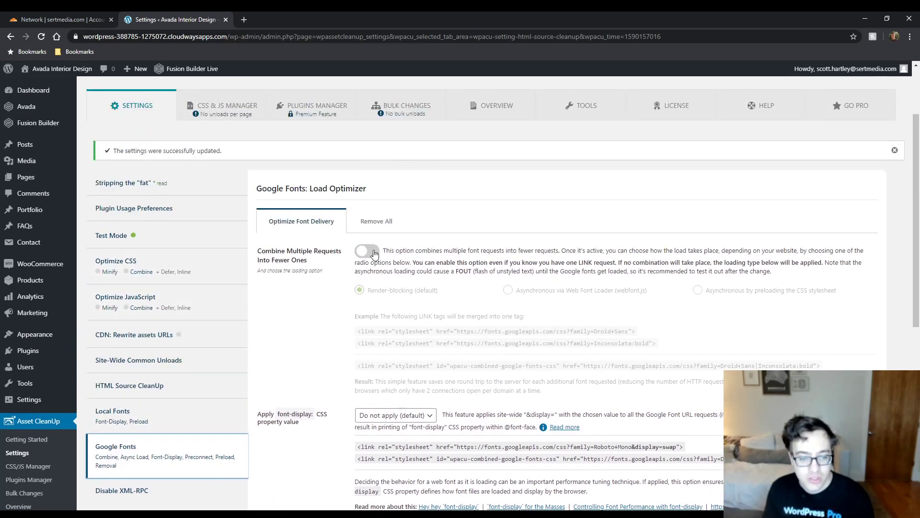
scroll(368, 257, down, 8)
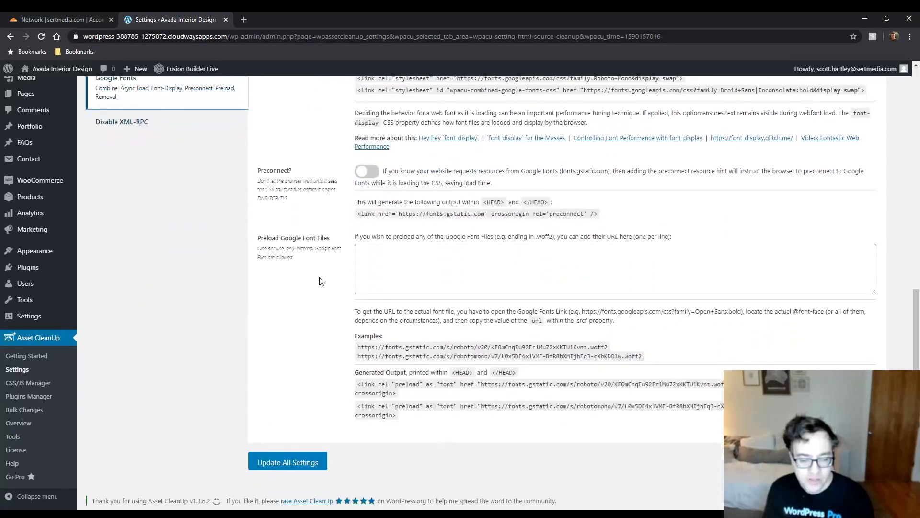
scroll(307, 283, up, 3)
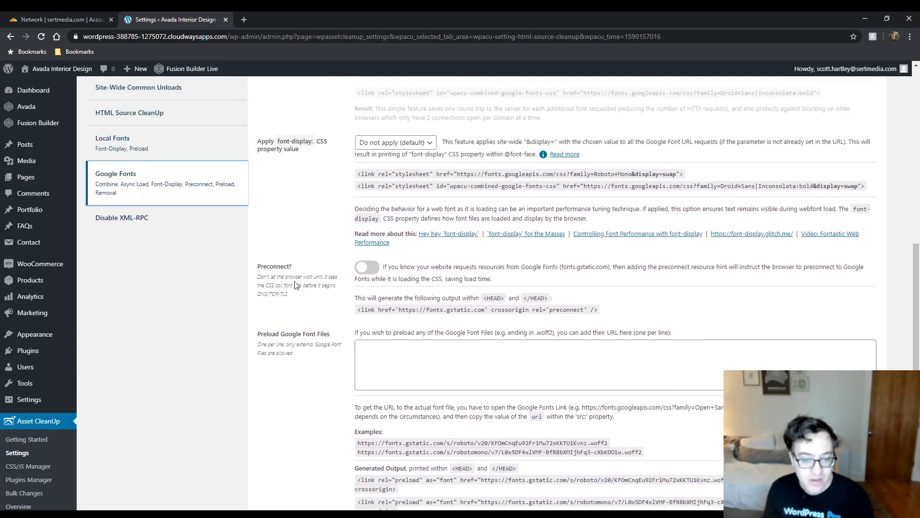
scroll(294, 286, up, 2)
scroll(289, 283, up, 2)
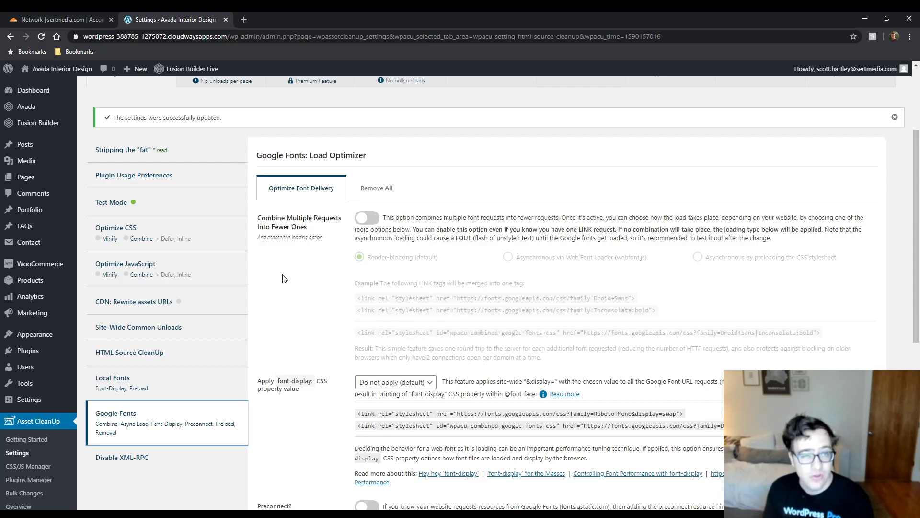
scroll(284, 279, down, 4)
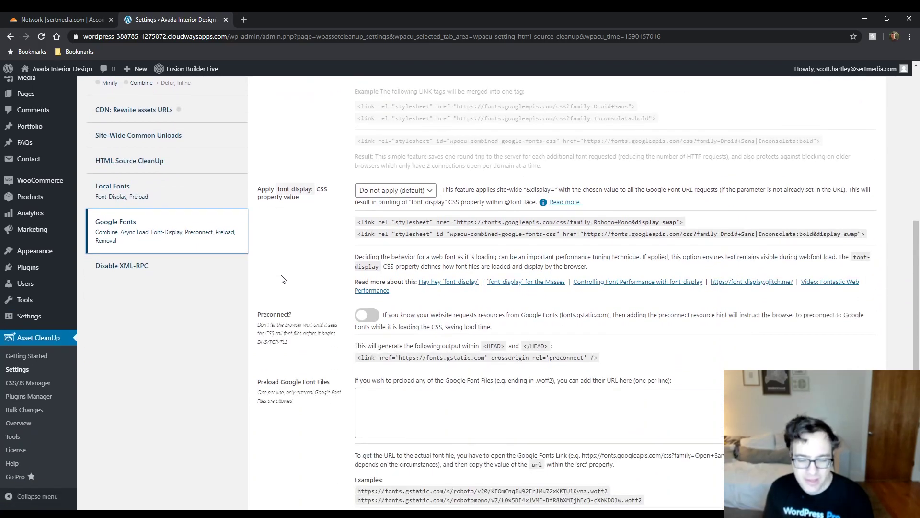
scroll(273, 275, up, 5)
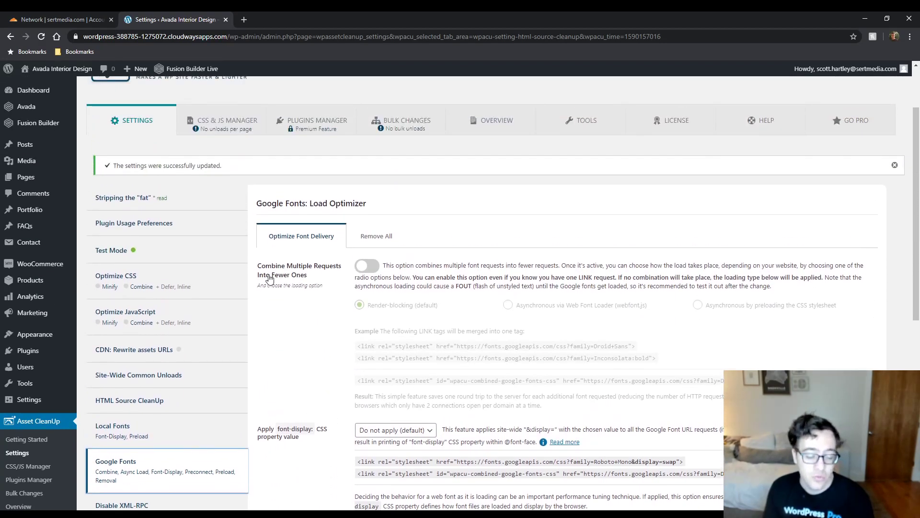
scroll(268, 278, down, 4)
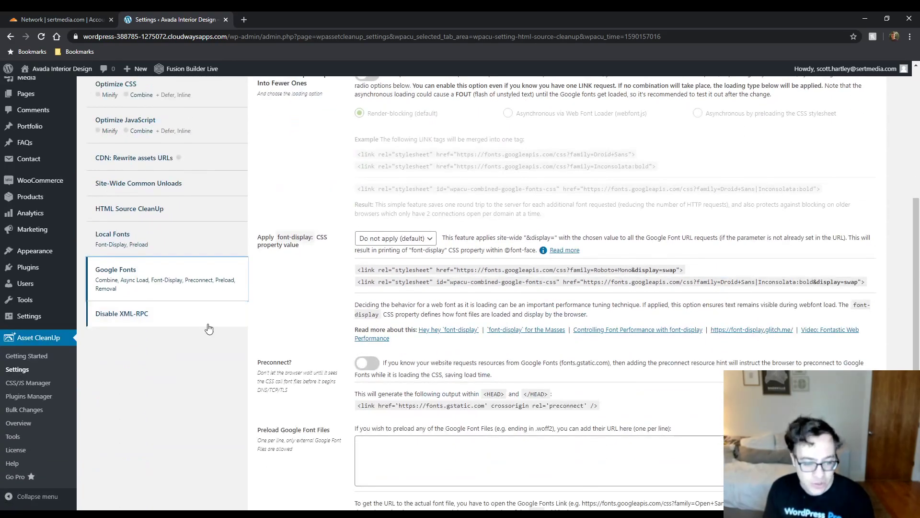
Step: Keep XML-RPC at 'Keep it enabled (default)' and return to the CSS & JS Manager
click(208, 325)
scroll(288, 283, up, 2)
scroll(264, 285, down, 2)
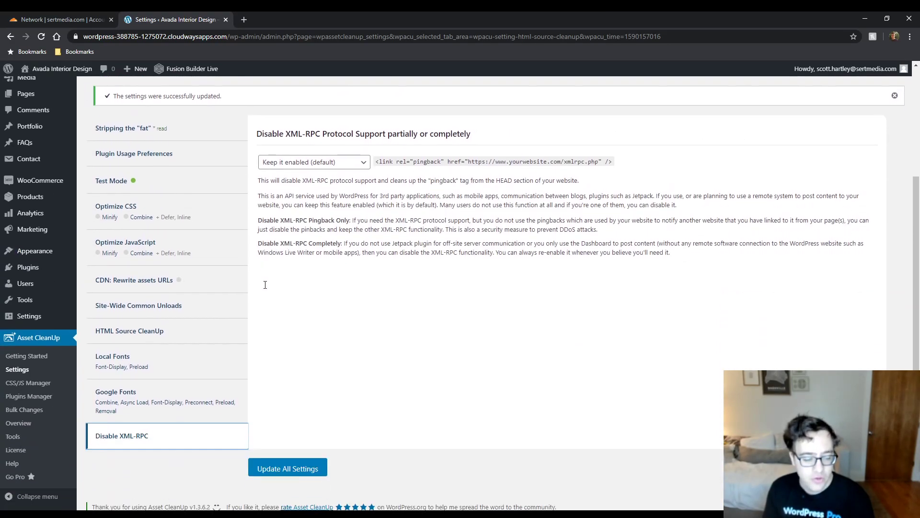
scroll(266, 288, up, 2)
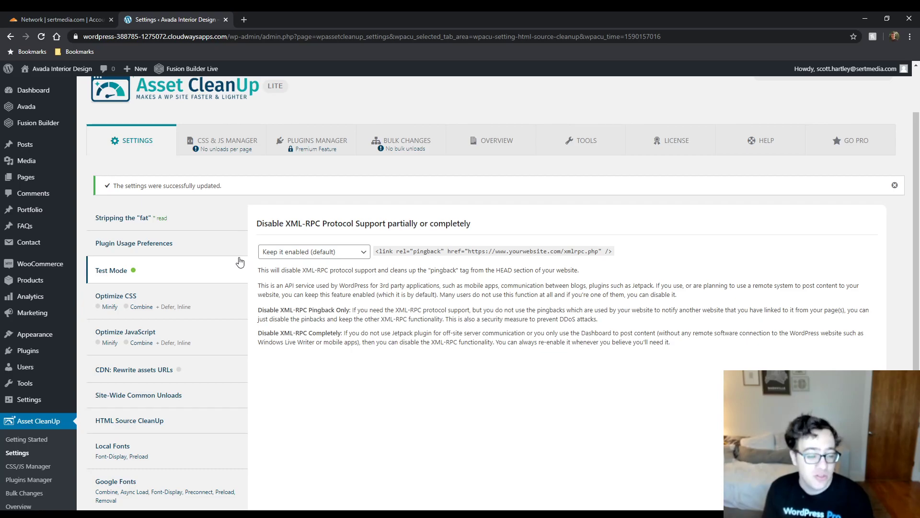
click(313, 252)
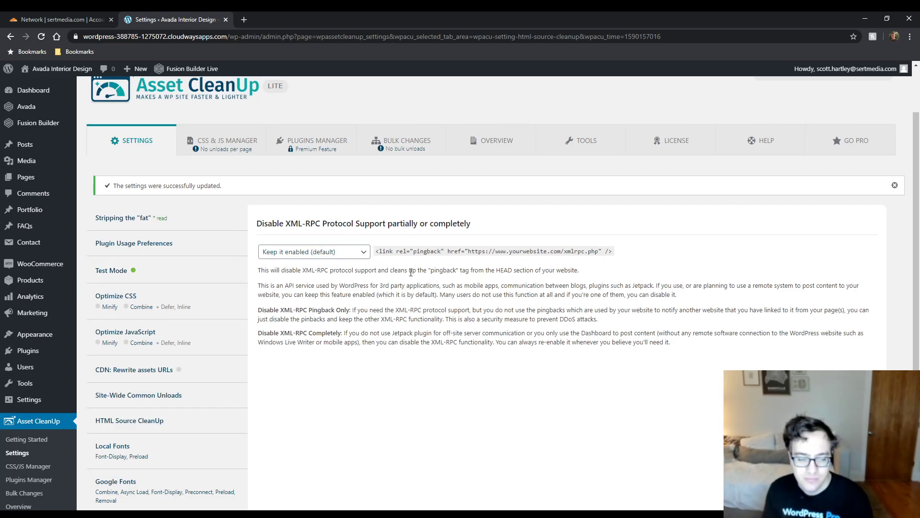
click(235, 147)
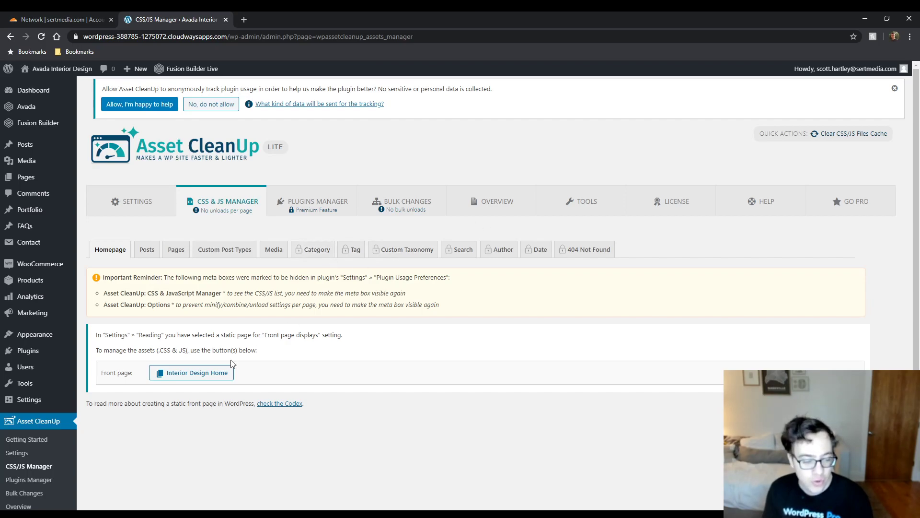
Step: Open Interior Design Home from the Homepage tab and browse its Fusion Builder edit screen
click(213, 373)
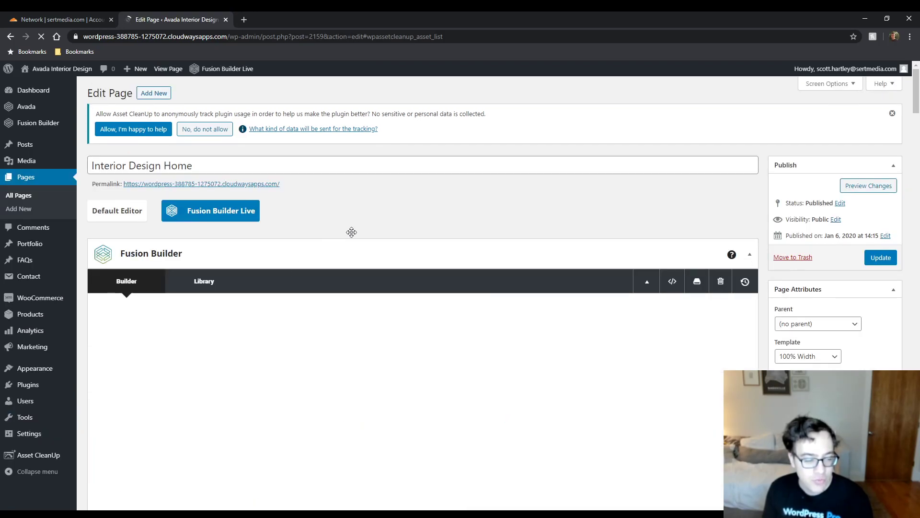
scroll(373, 217, down, 20)
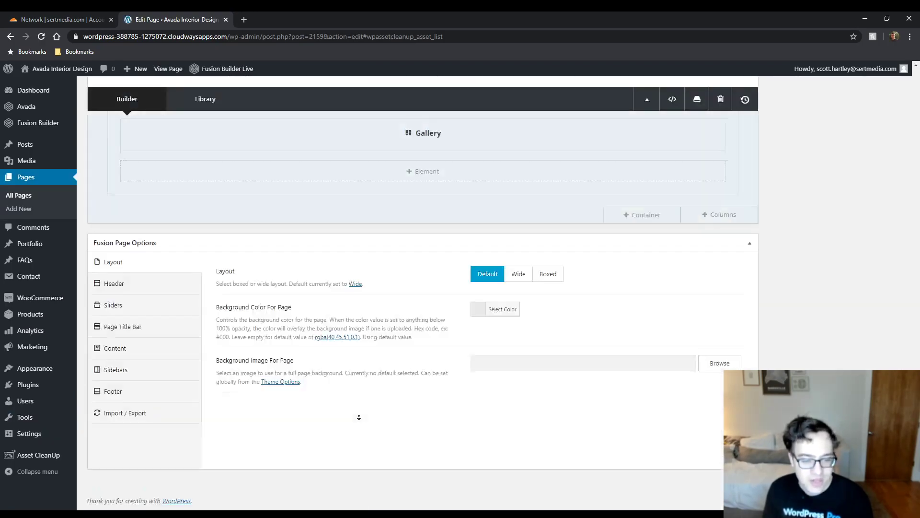
scroll(355, 411, up, 6)
scroll(518, 414, down, 4)
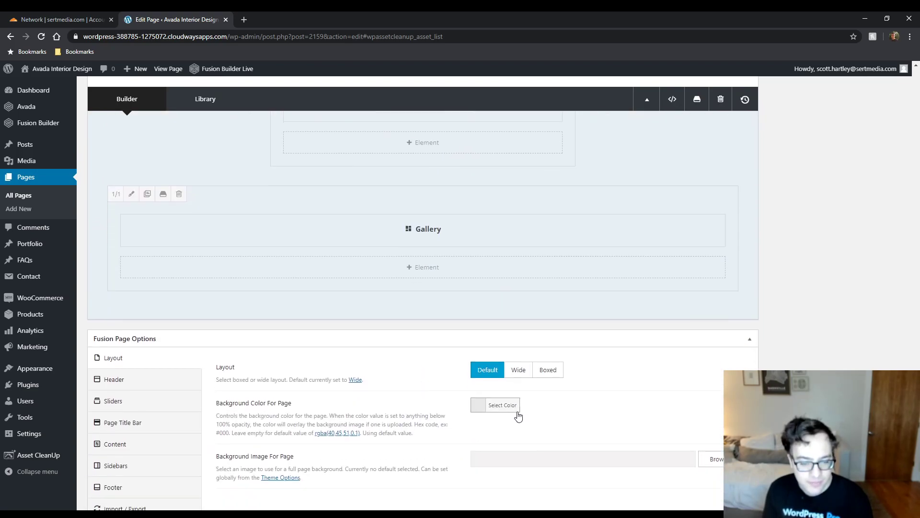
scroll(518, 414, up, 3)
scroll(892, 298, up, 15)
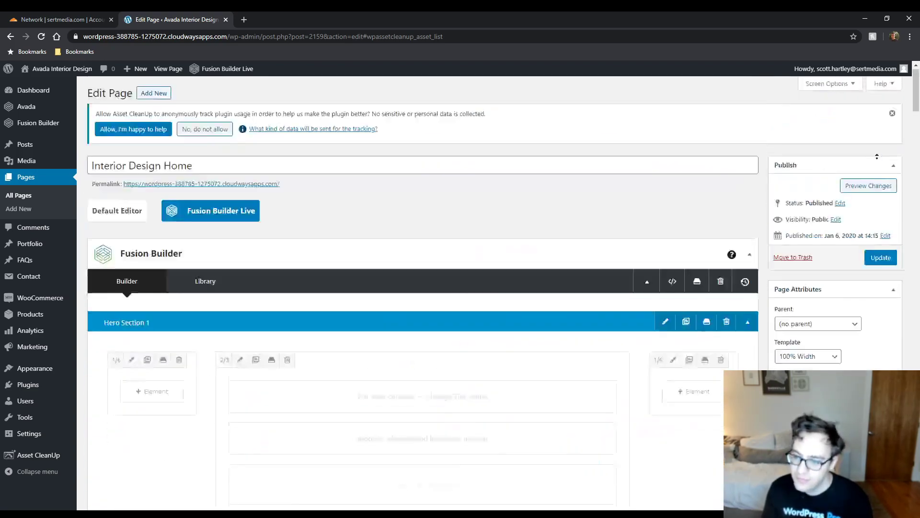
scroll(851, 161, down, 15)
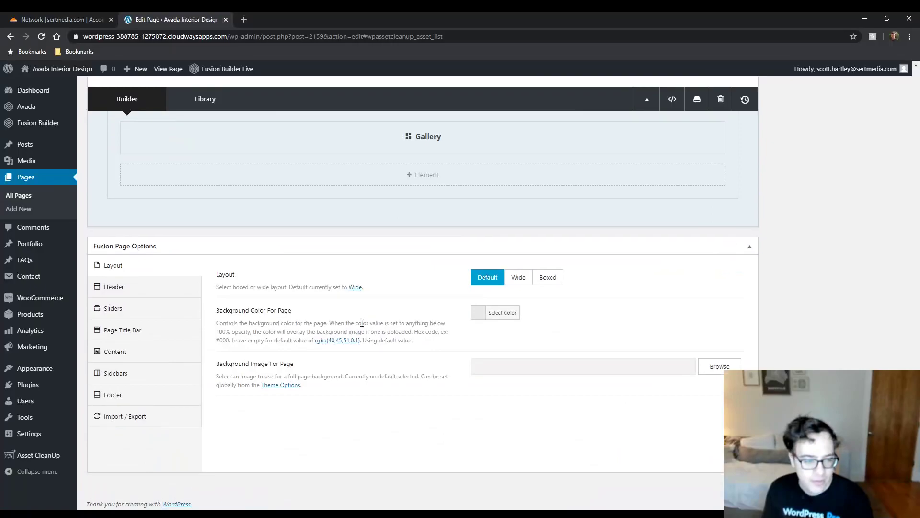
scroll(849, 232, up, 10)
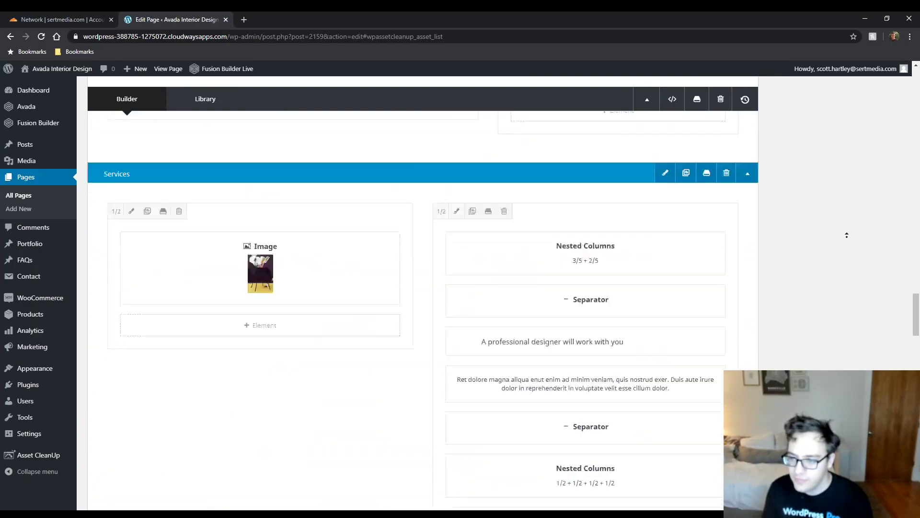
scroll(904, 136, up, 10)
scroll(883, 124, down, 2)
scroll(843, 105, up, 2)
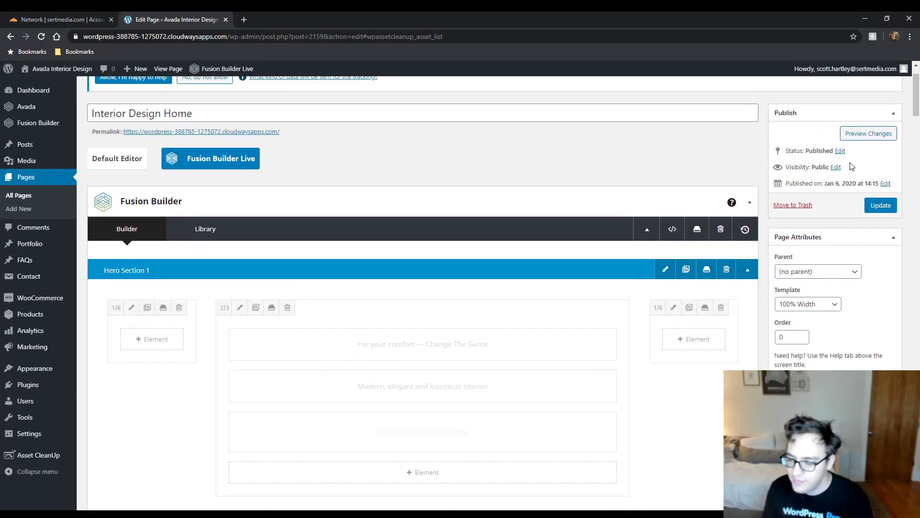
Step: In Screen Options, switch to Default Editor and back to Fusion Builder, then enable Custom Fields
click(828, 84)
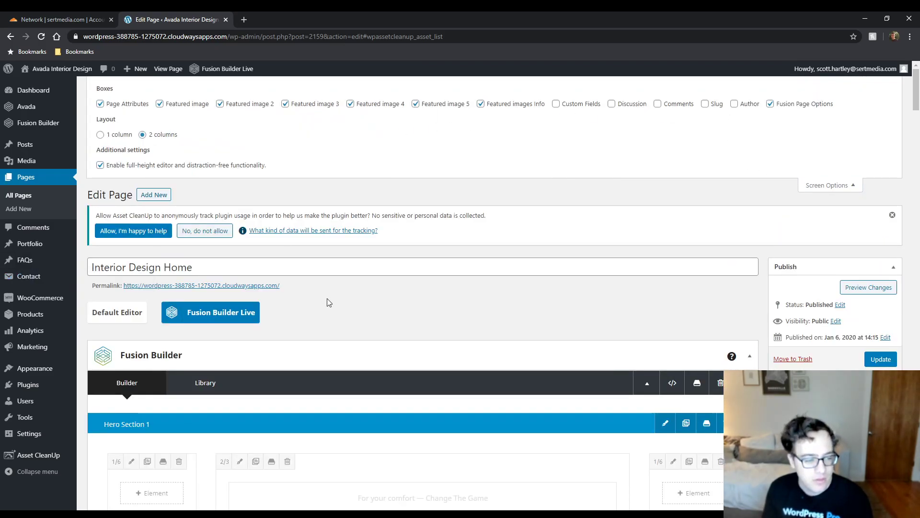
click(123, 316)
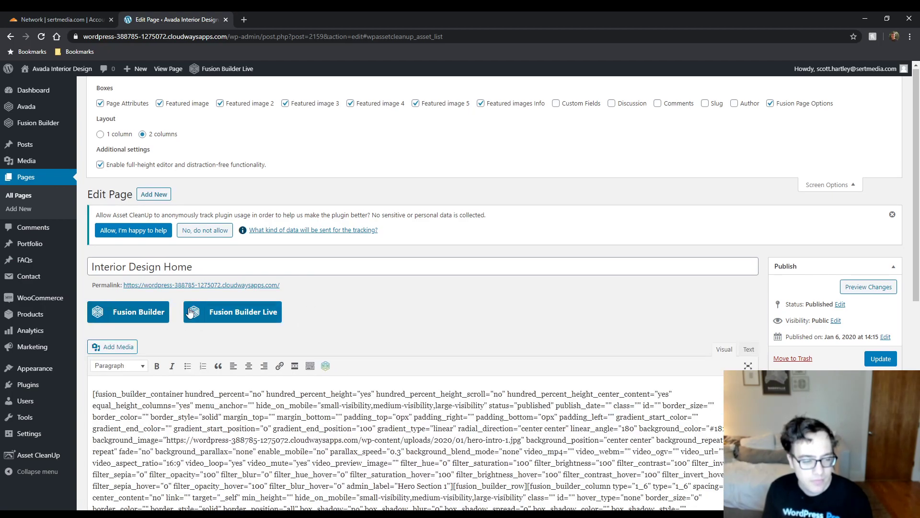
click(141, 315)
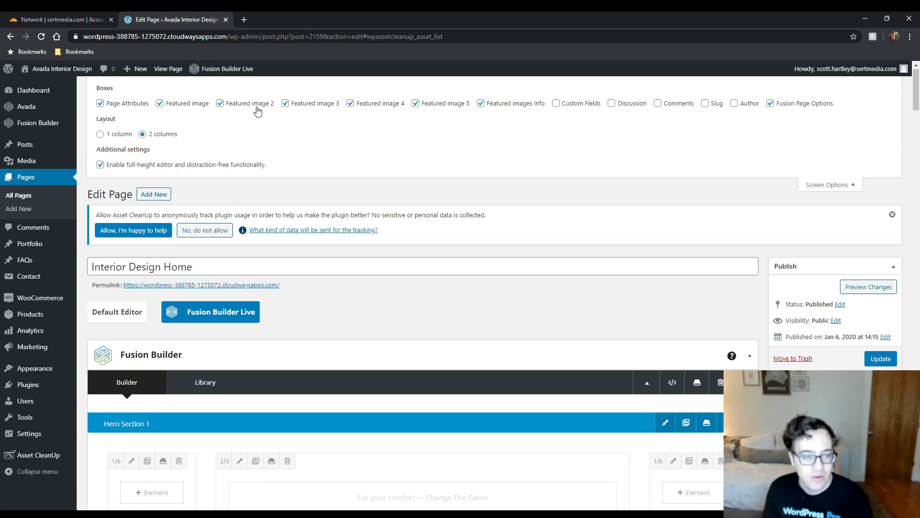
click(555, 104)
scroll(677, 319, down, 20)
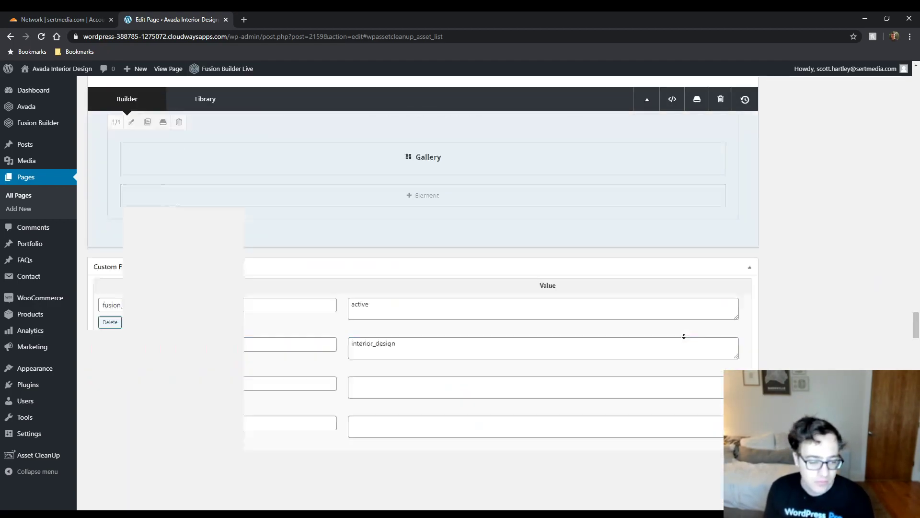
scroll(719, 284, up, 15)
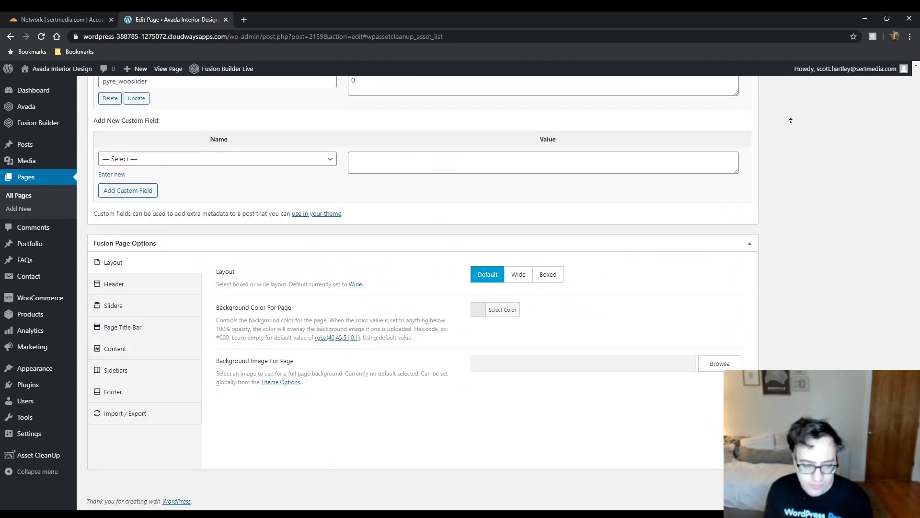
scroll(730, 199, down, 4)
scroll(730, 199, down, 7)
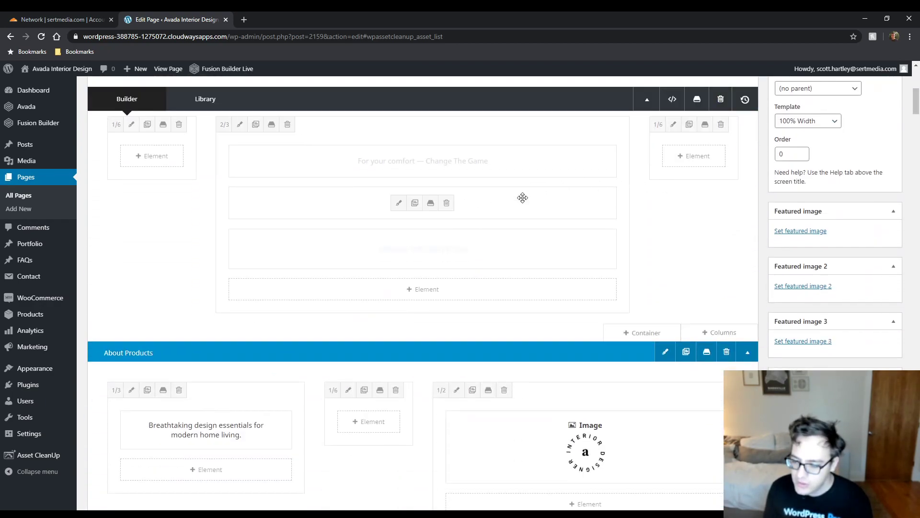
scroll(173, 197, up, 2)
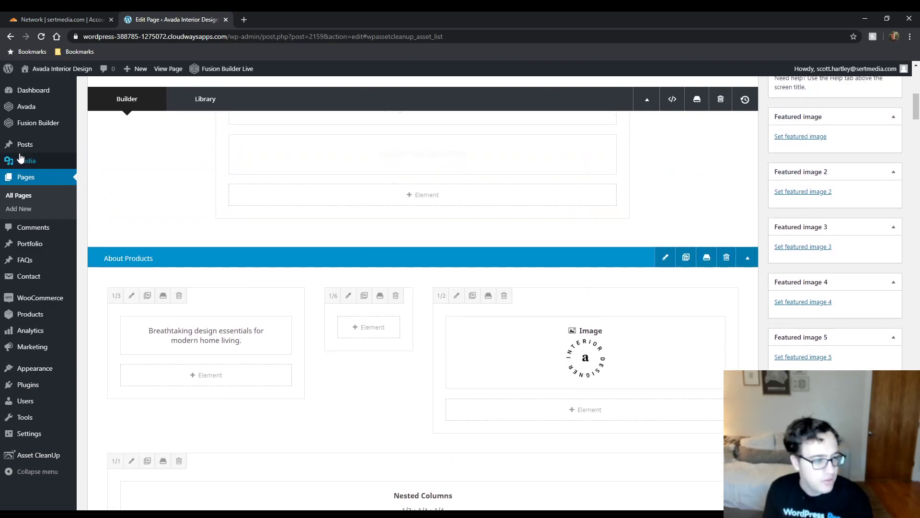
Step: Go to All Posts and view the Screen Options Boxes list on the Hello world! post
mouse_move(21, 147)
click(133, 143)
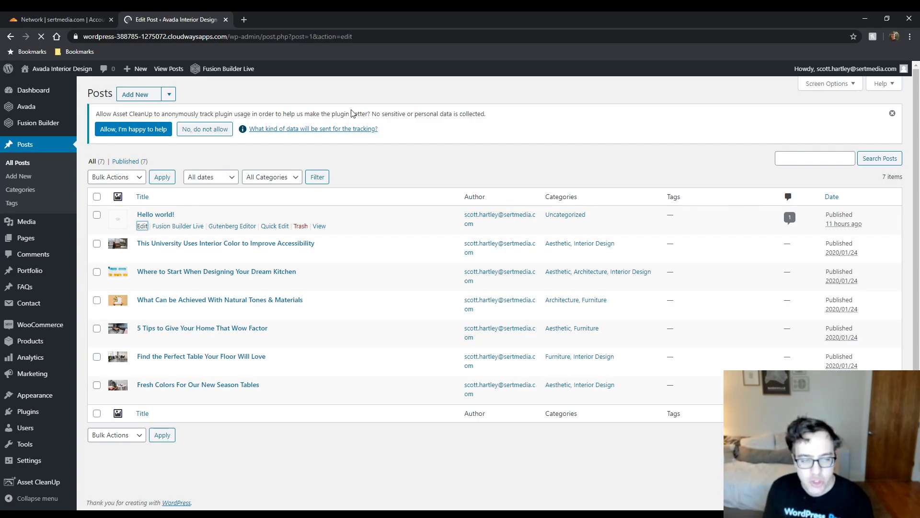
scroll(590, 186, down, 10)
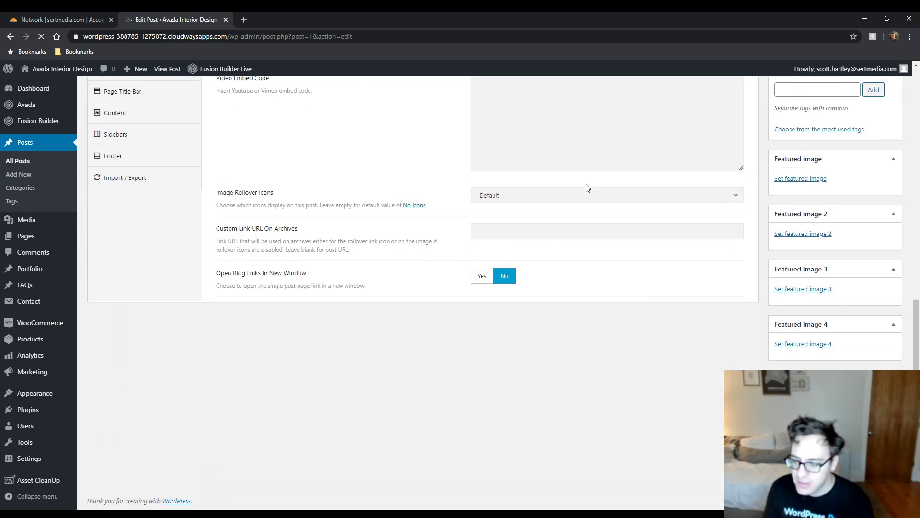
scroll(588, 188, up, 10)
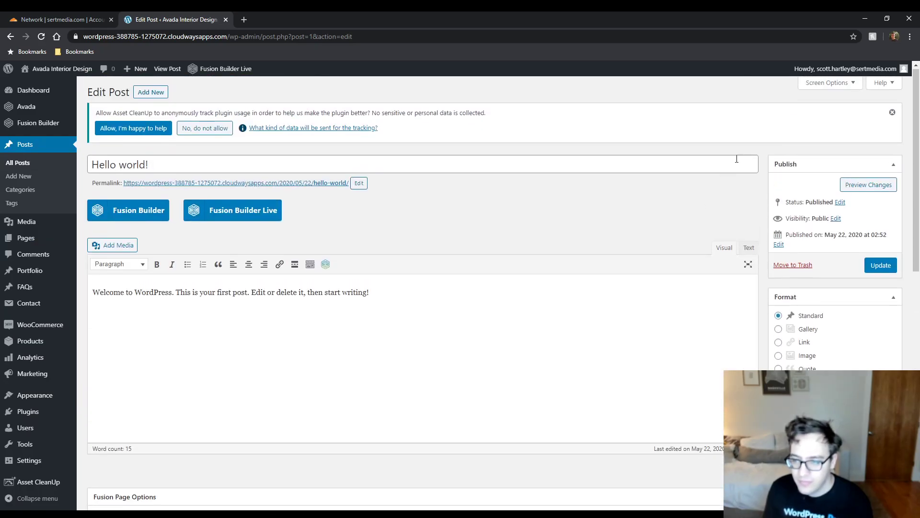
click(834, 86)
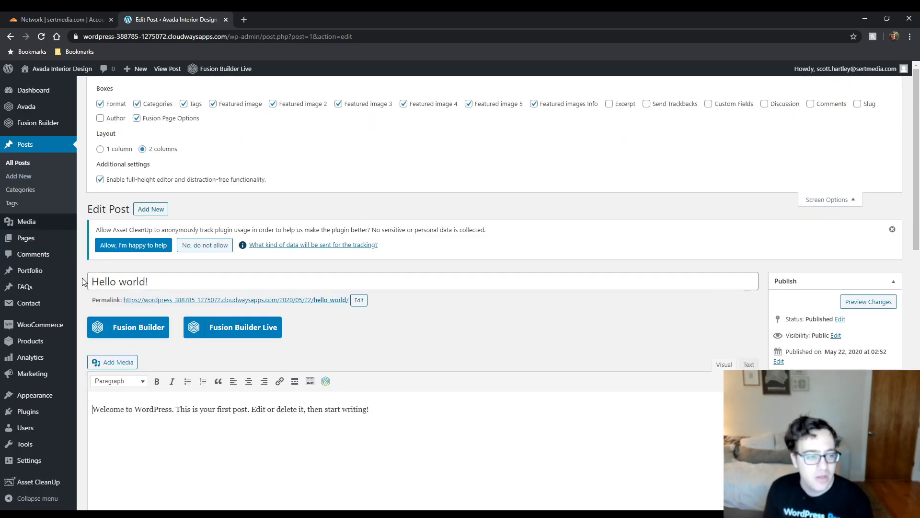
scroll(7, 312, down, 3)
mouse_move(7, 312)
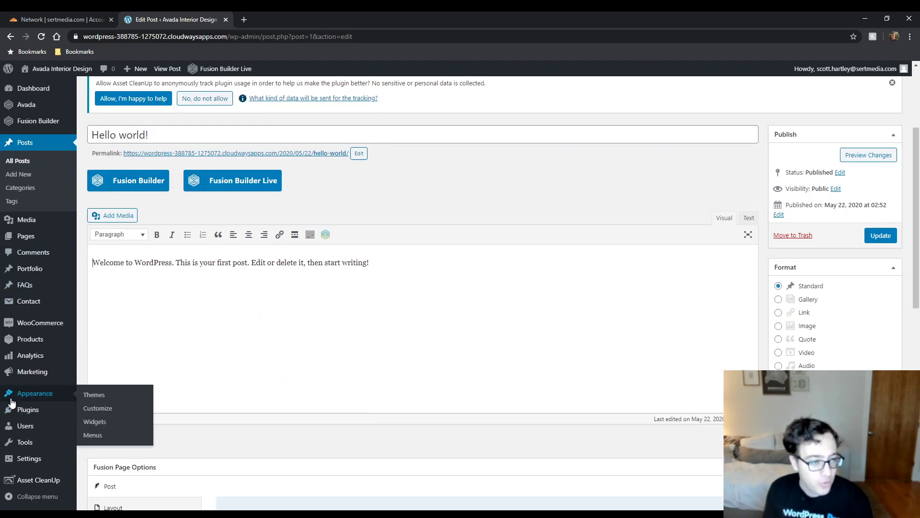
scroll(29, 417, down, 4)
Step: In a new Asset CleanUp Settings tab, un-hide the CSS & JavaScript Manager meta box and save
mouse_move(39, 483)
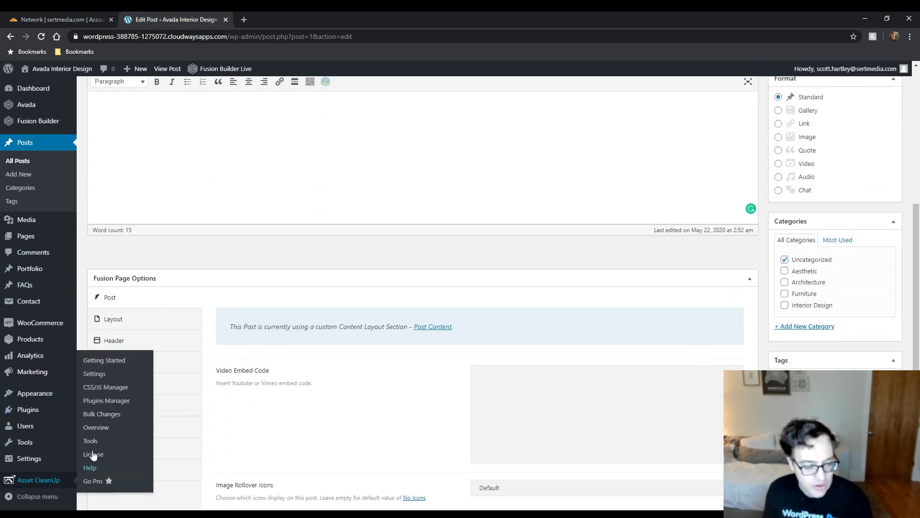
middle_click(109, 379)
click(252, 14)
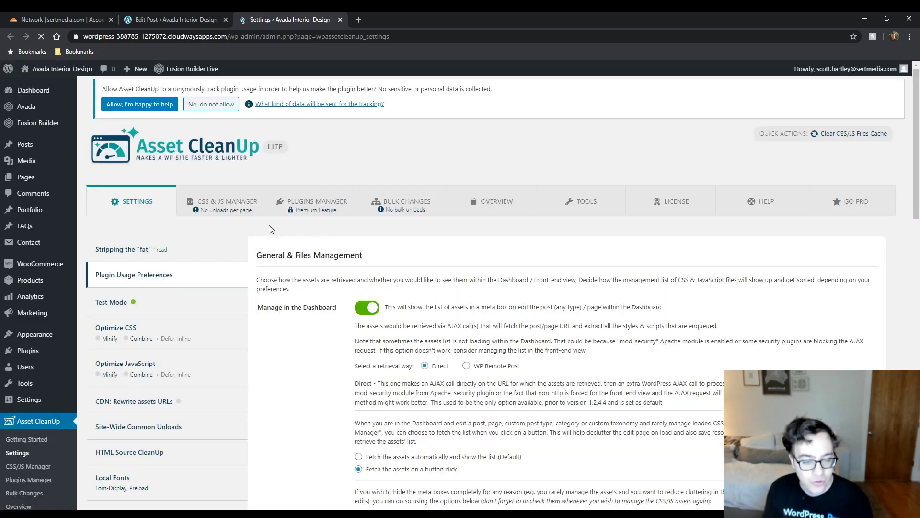
scroll(242, 239, down, 1)
scroll(338, 282, down, 4)
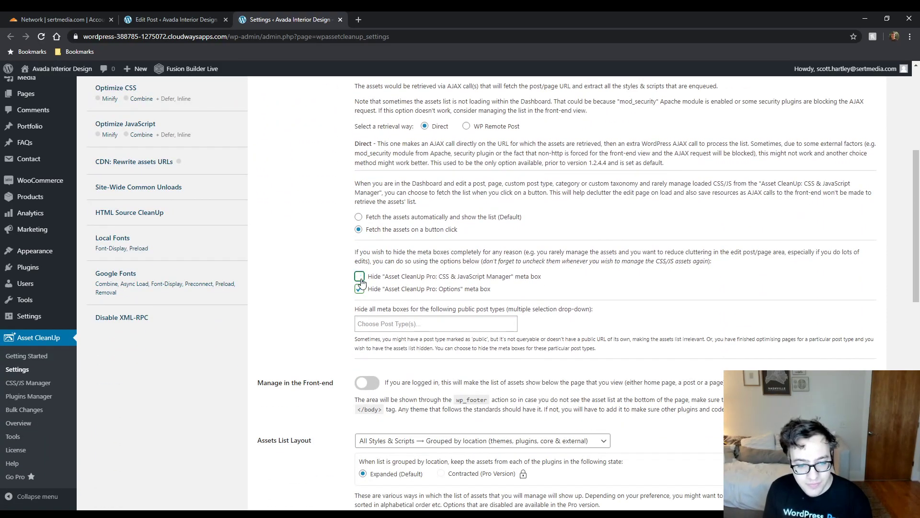
scroll(332, 283, down, 15)
click(288, 461)
Step: Reload the Hello world! post editor and confirm the settings were saved
click(172, 19)
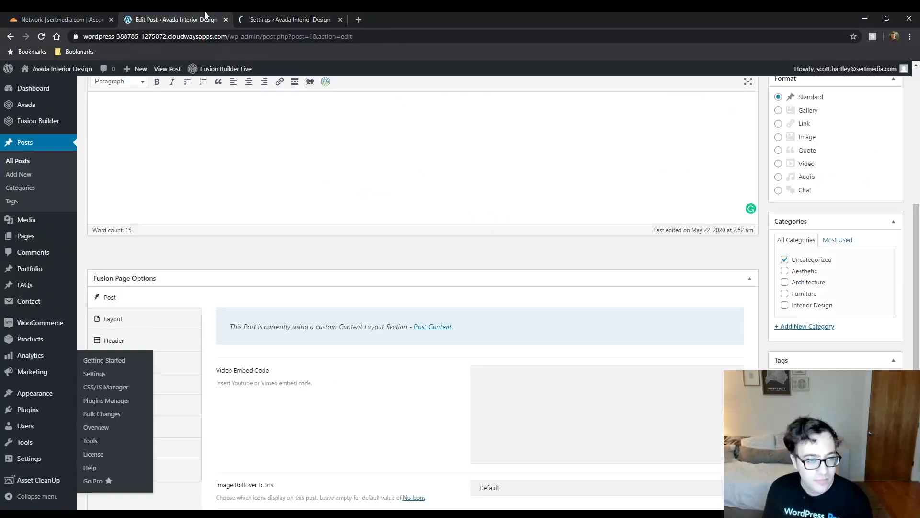
click(41, 36)
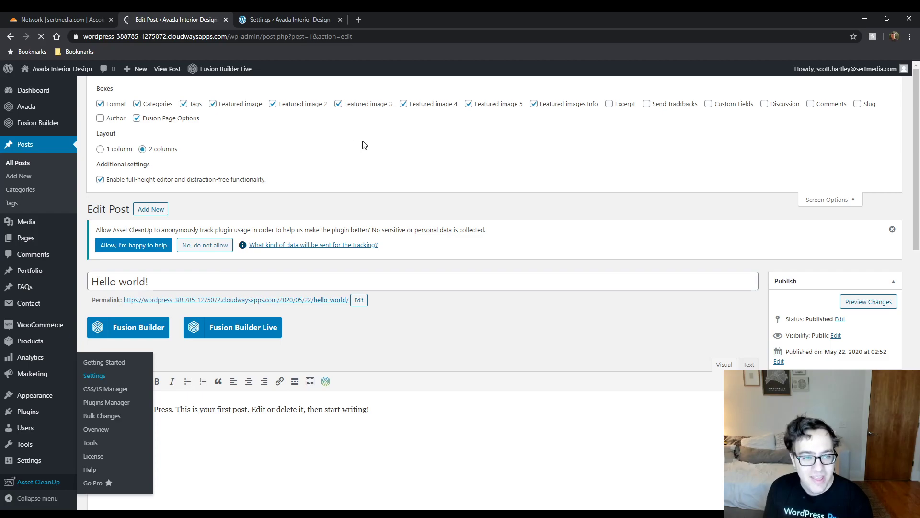
click(296, 14)
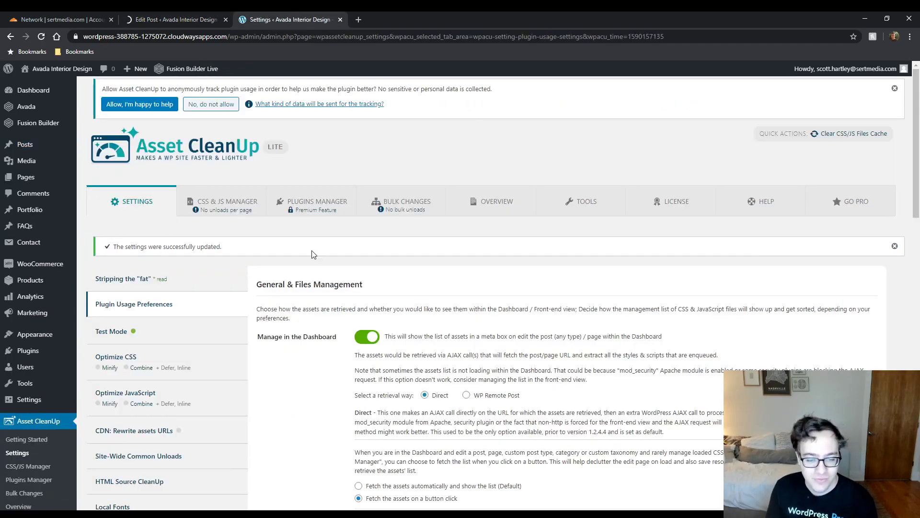
scroll(314, 254, down, 5)
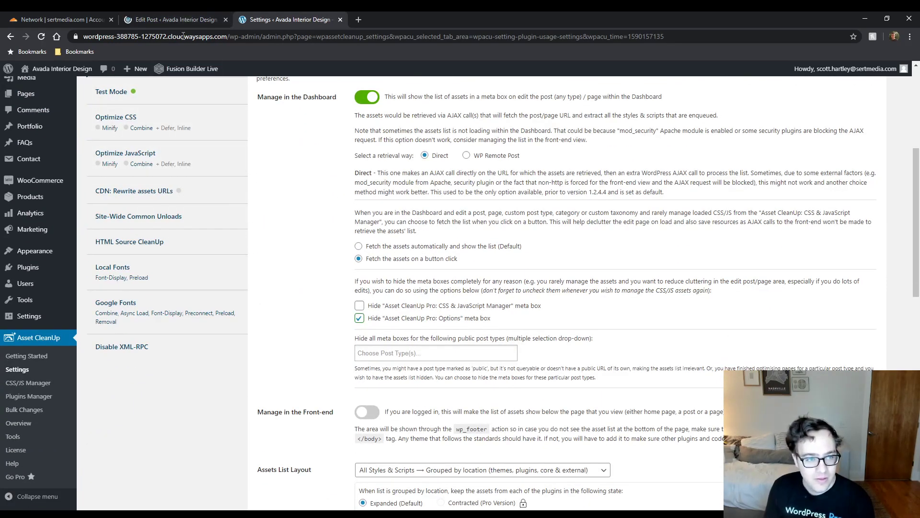
key(ctrl+shift+Tab)
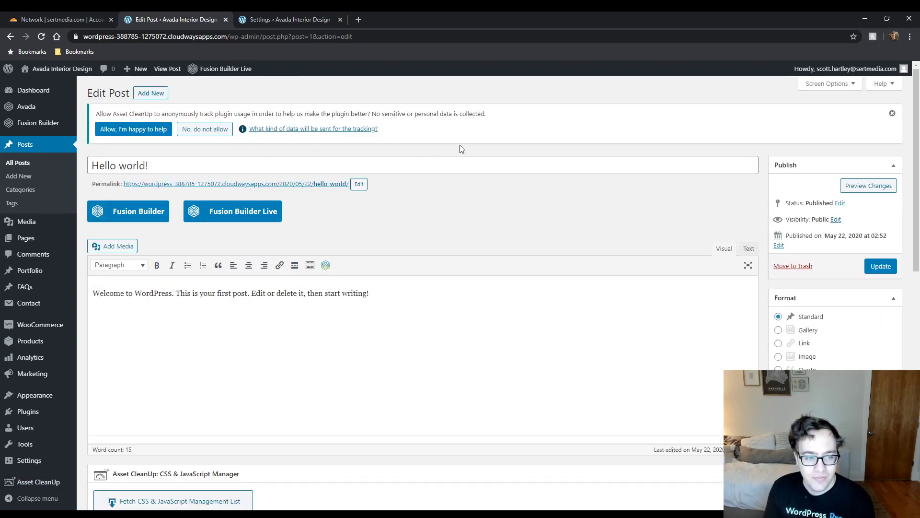
Step: Collapse Fusion Page Options and fetch the post's CSS & JavaScript management list
scroll(548, 249, down, 15)
scroll(548, 250, up, 6)
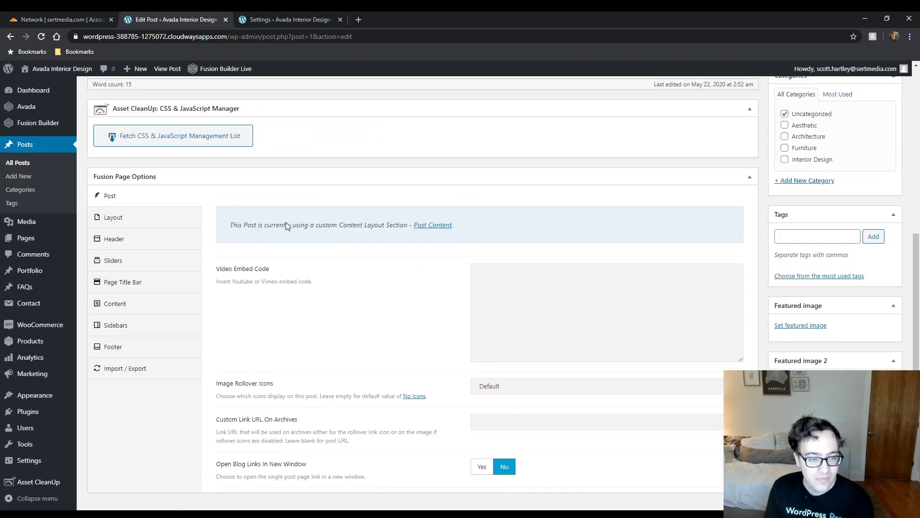
click(241, 316)
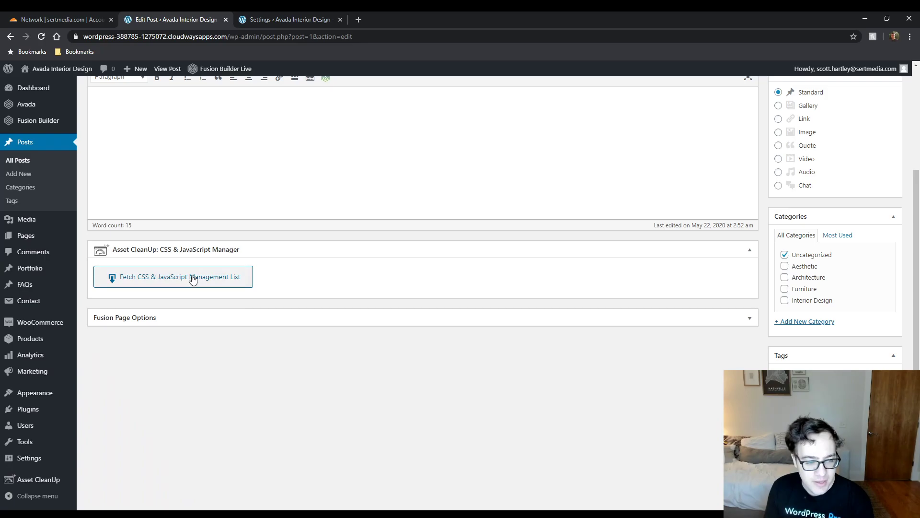
click(192, 278)
Step: Review the settings options that hide the asset manager and Options meta boxes
click(284, 17)
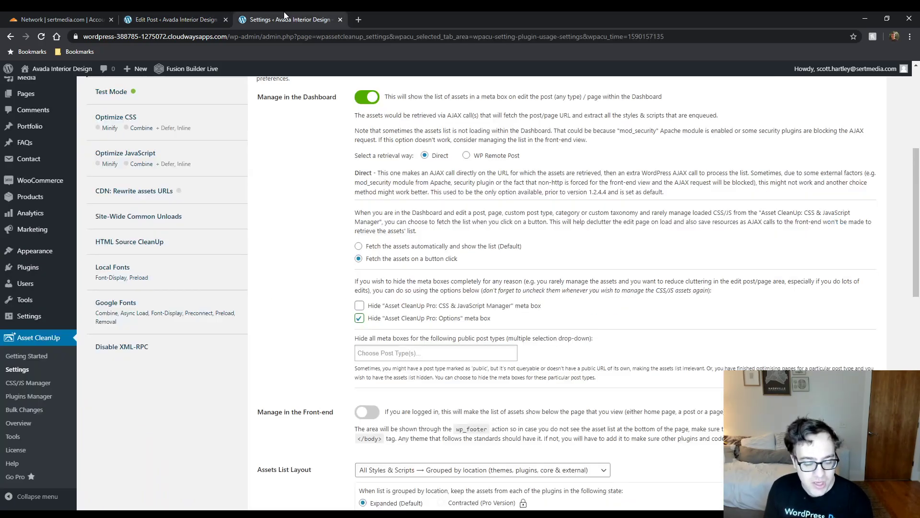
drag(542, 306, 380, 310)
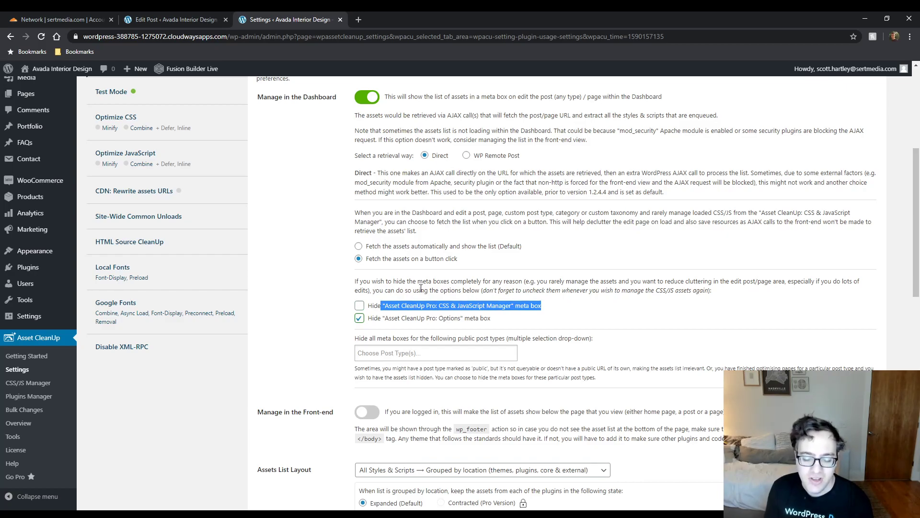
drag(514, 329, 370, 322)
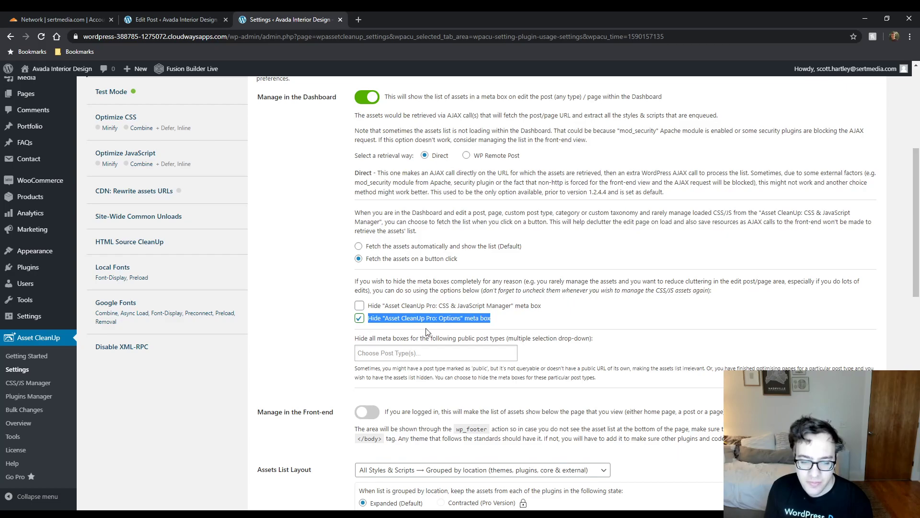
click(175, 20)
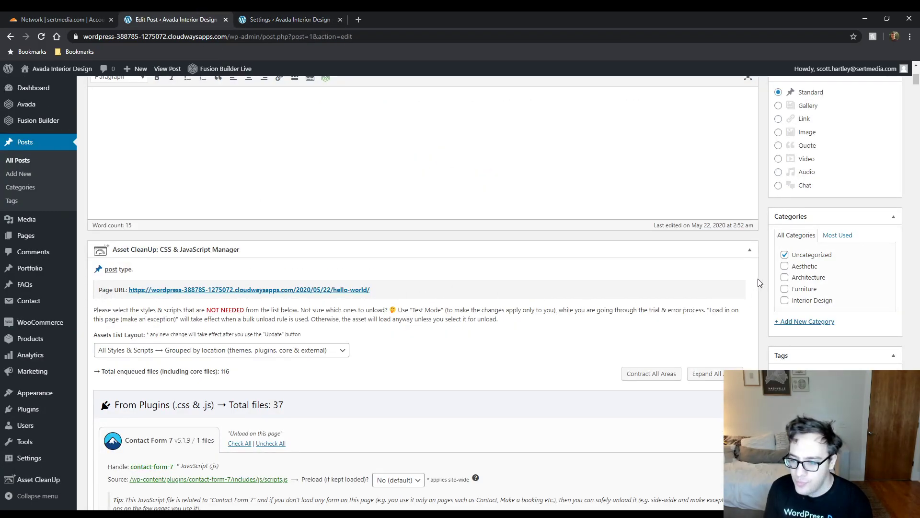
Step: Locate Contact Form 7's script under From Plugins, then open the live post in a new tab
scroll(759, 283, down, 4)
scroll(759, 274, down, 3)
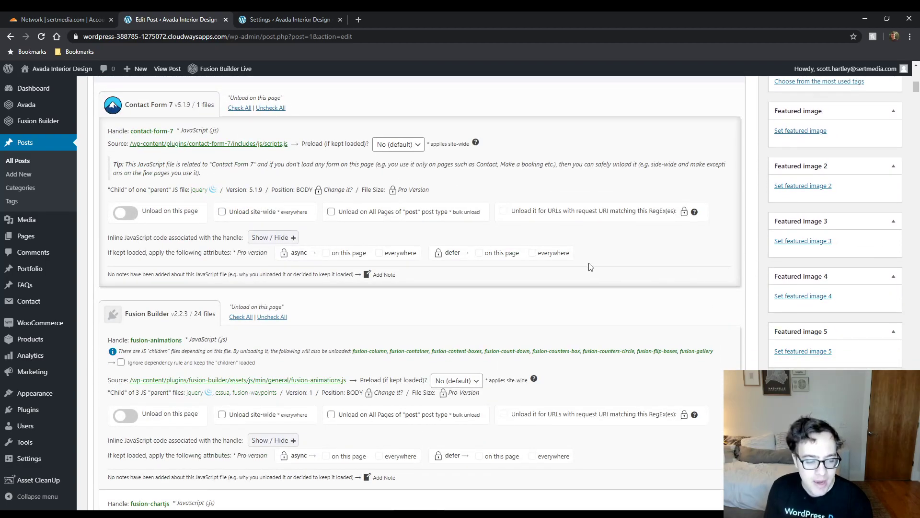
scroll(580, 268, up, 1)
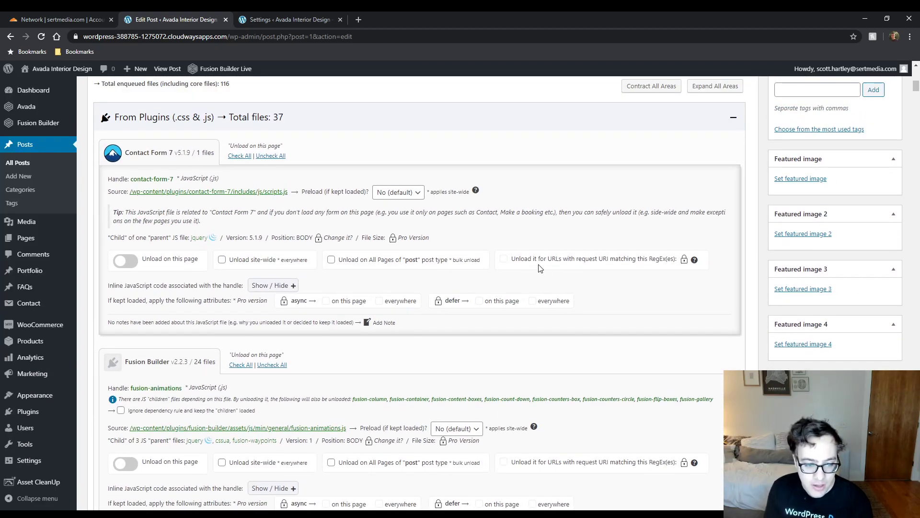
scroll(516, 281, up, 7)
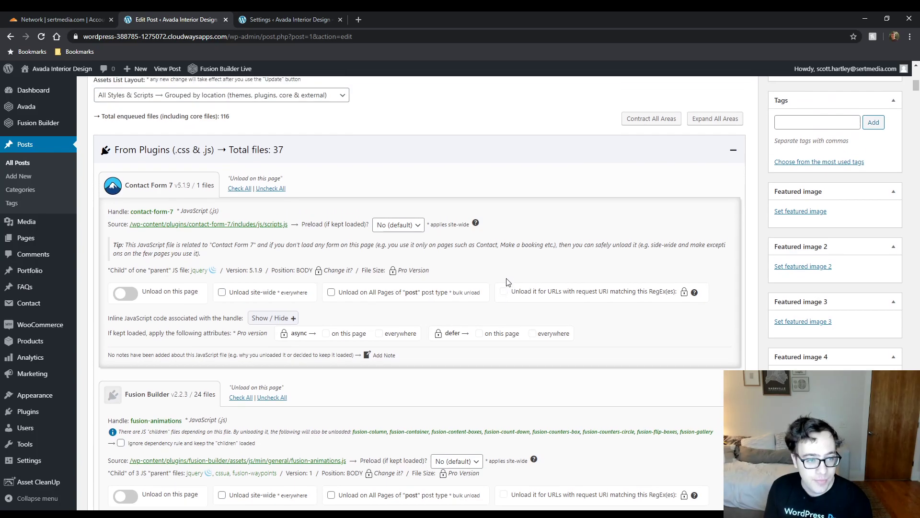
scroll(434, 382, up, 2)
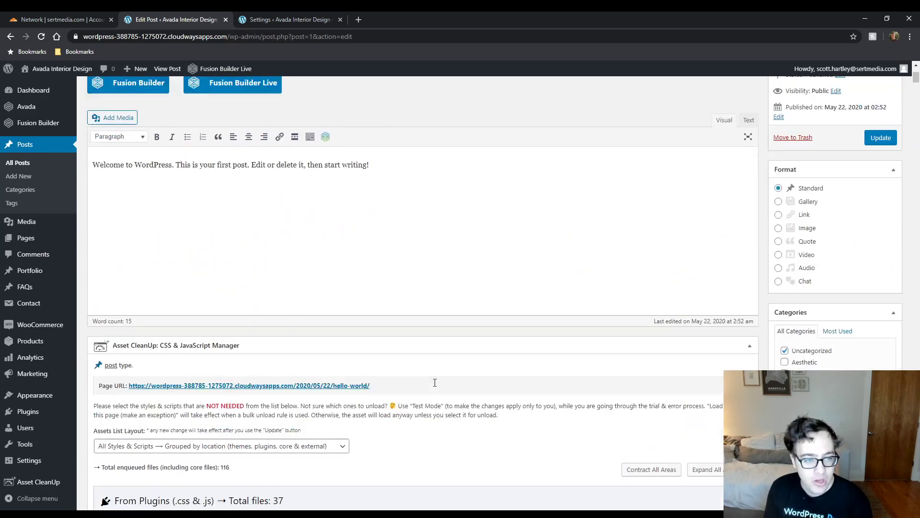
scroll(434, 383, down, 7)
scroll(431, 375, down, 5)
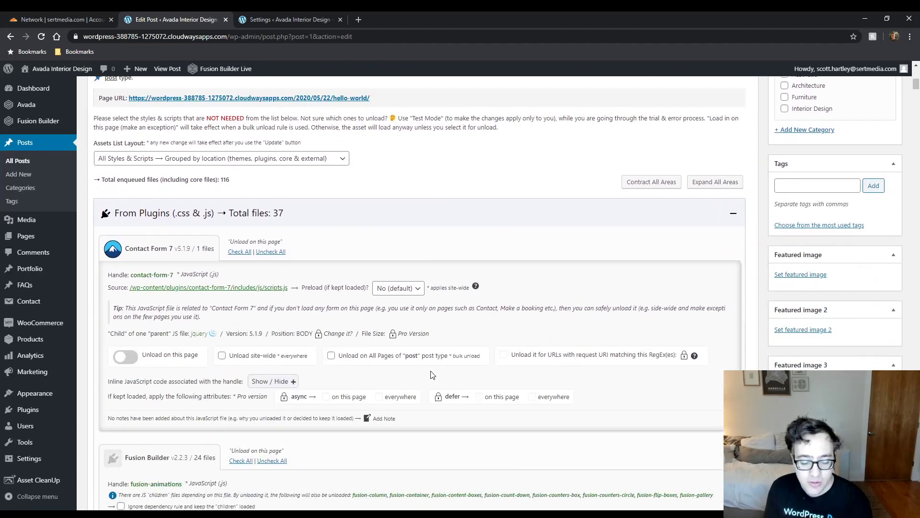
scroll(427, 372, down, 5)
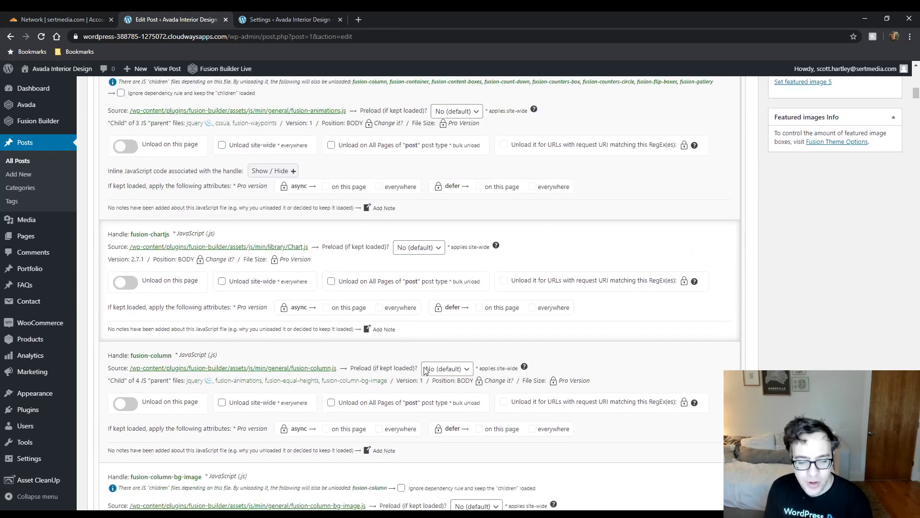
scroll(420, 365, up, 8)
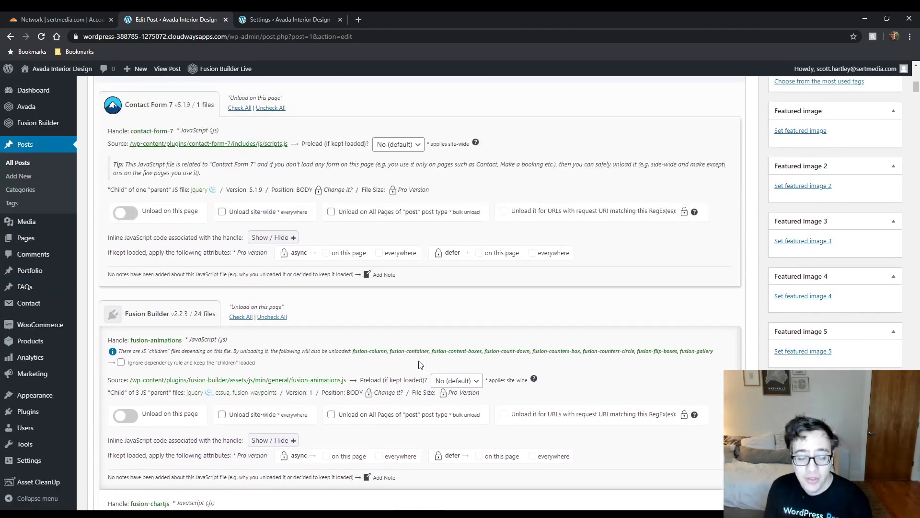
scroll(420, 364, up, 3)
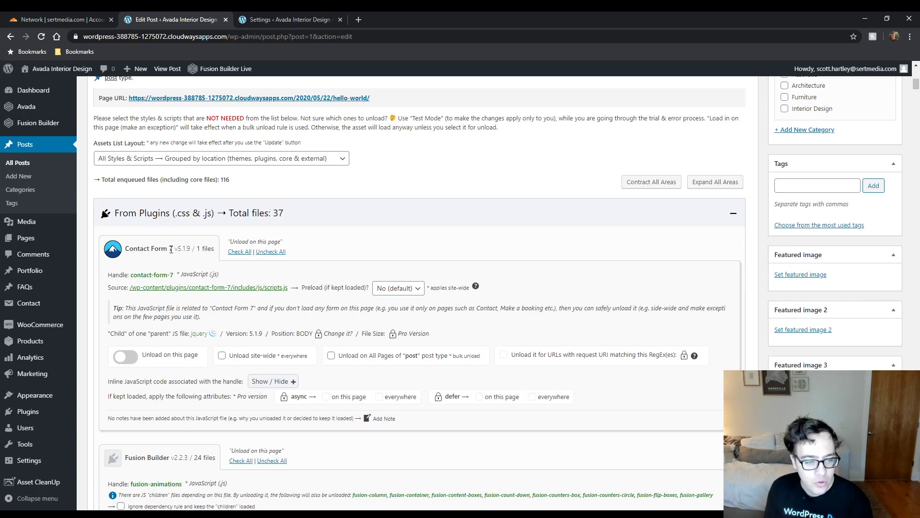
drag(160, 248, 191, 243)
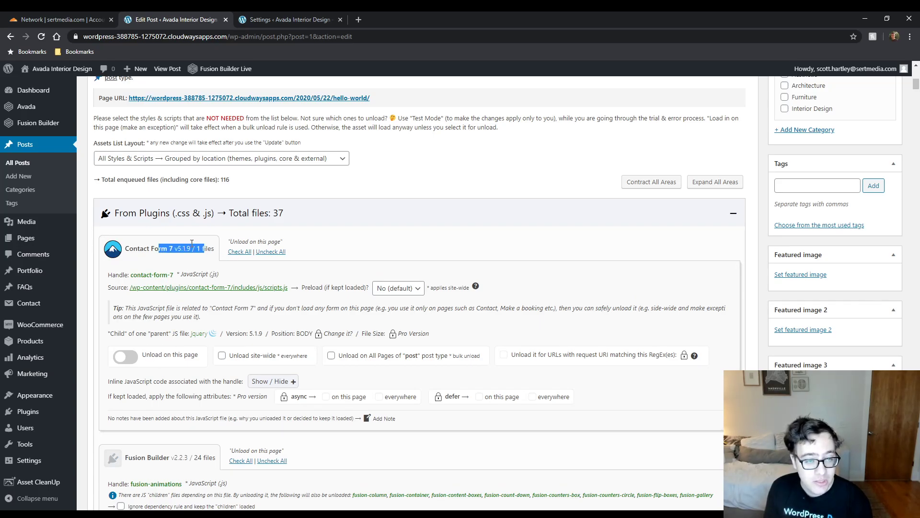
middle_click(174, 68)
click(275, 19)
Step: Scroll the live Hello world! post to its footer and back, then return to the editor
drag(365, 14, 309, 13)
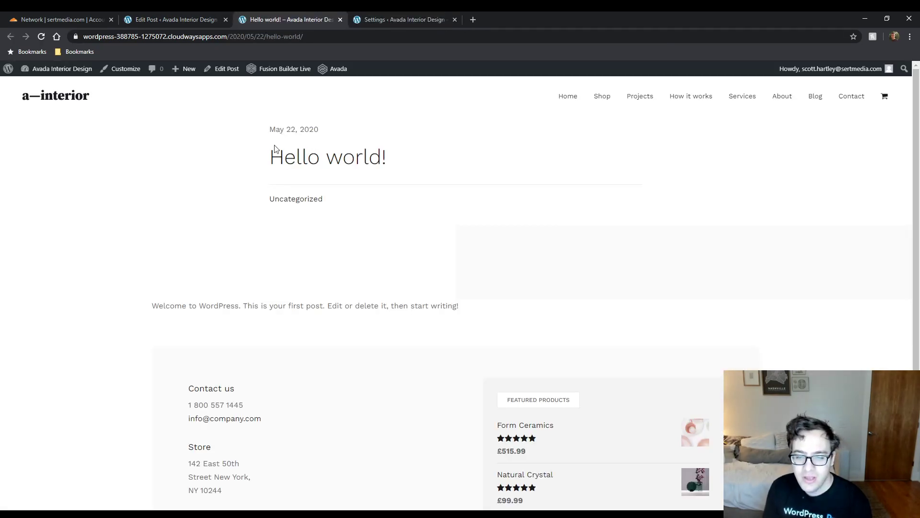
scroll(312, 264, down, 3)
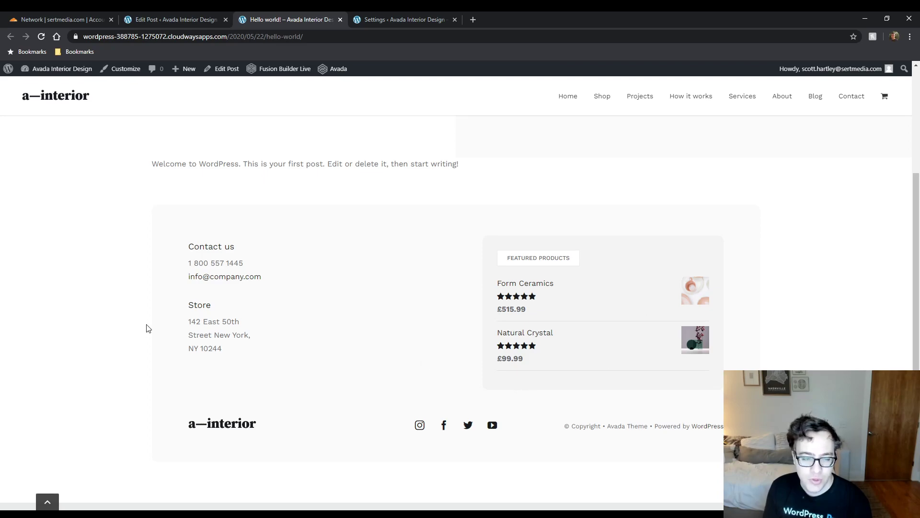
scroll(230, 307, up, 3)
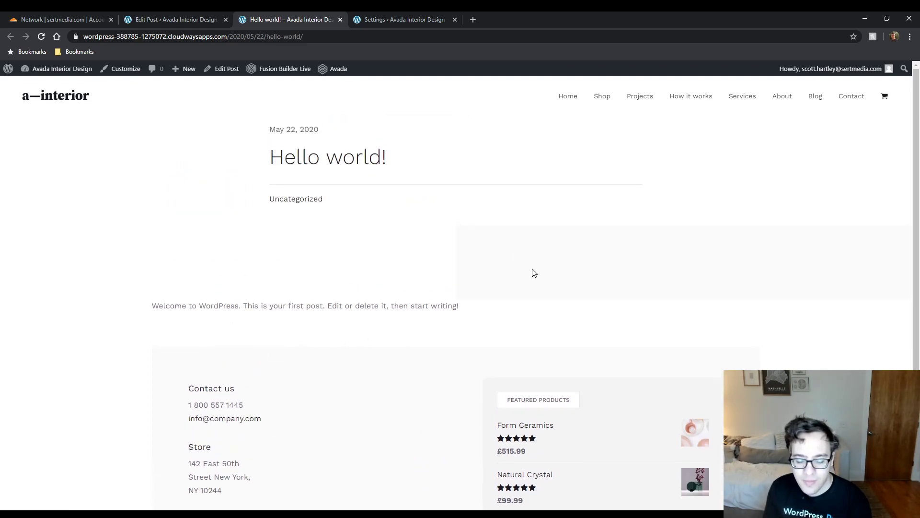
click(156, 18)
Step: Unload Contact Form 7's script on all posts, update the post, and view the live post
click(128, 358)
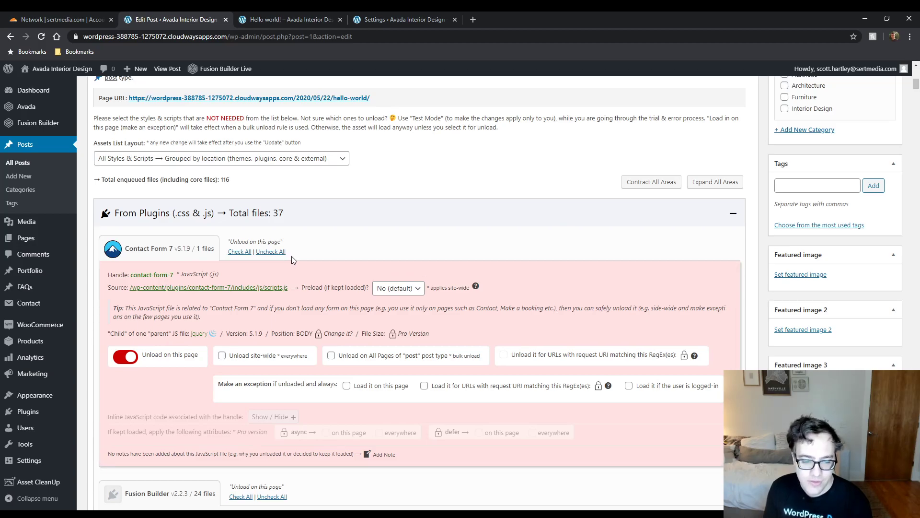
click(344, 359)
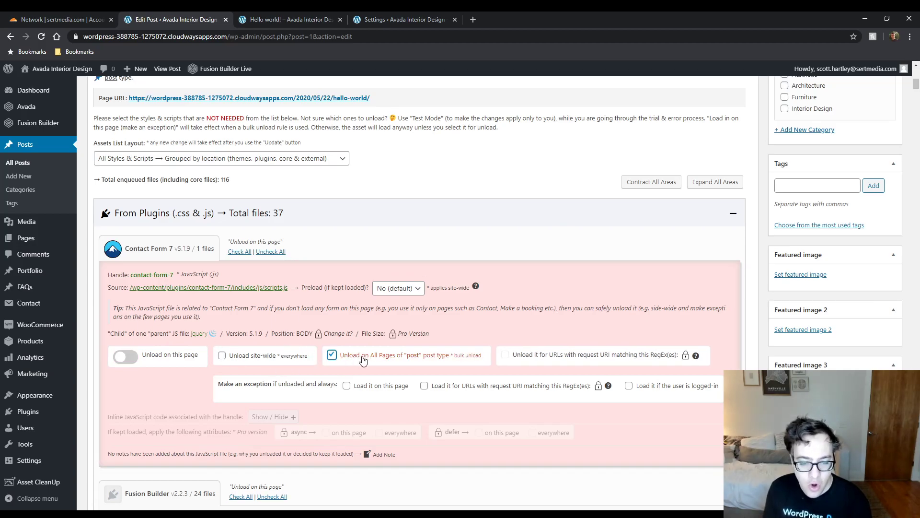
scroll(889, 101, up, 8)
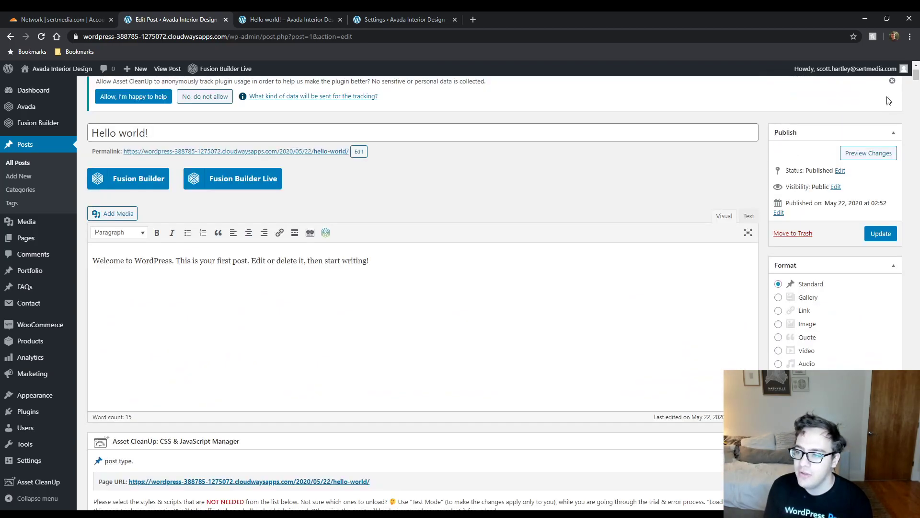
click(882, 233)
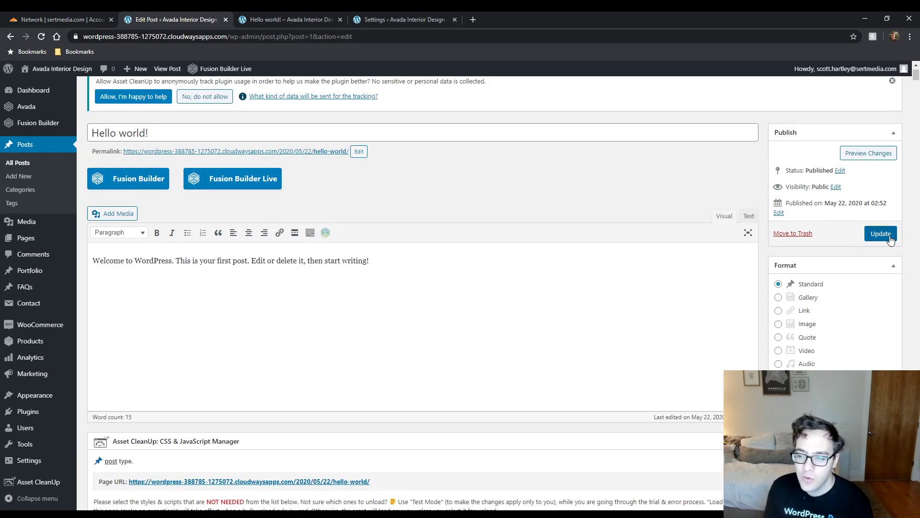
click(306, 19)
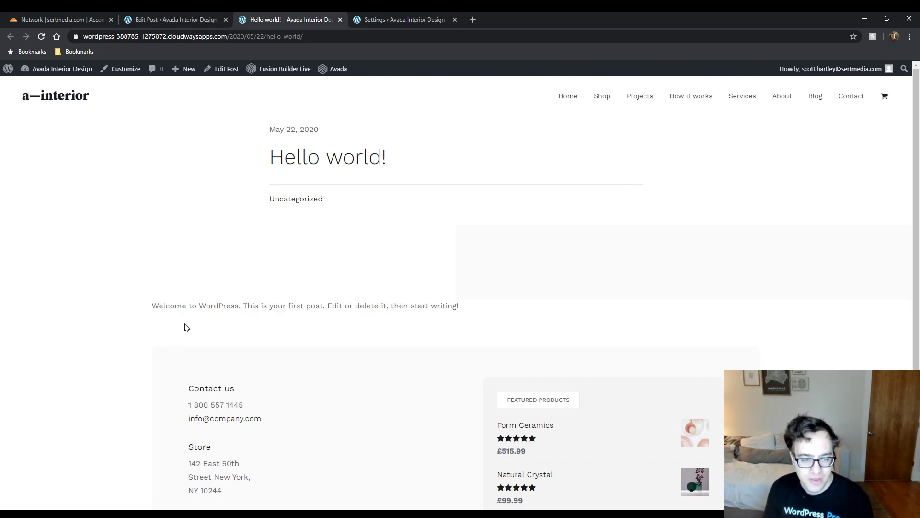
Step: Open the Hello world! post's page source with Ctrl+U
key(ctrl+u)
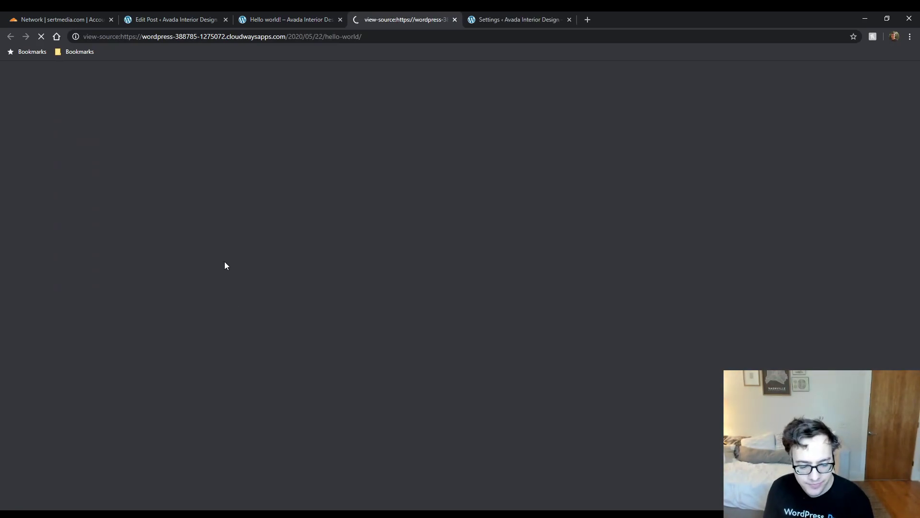
click(163, 12)
scroll(264, 207, down, 7)
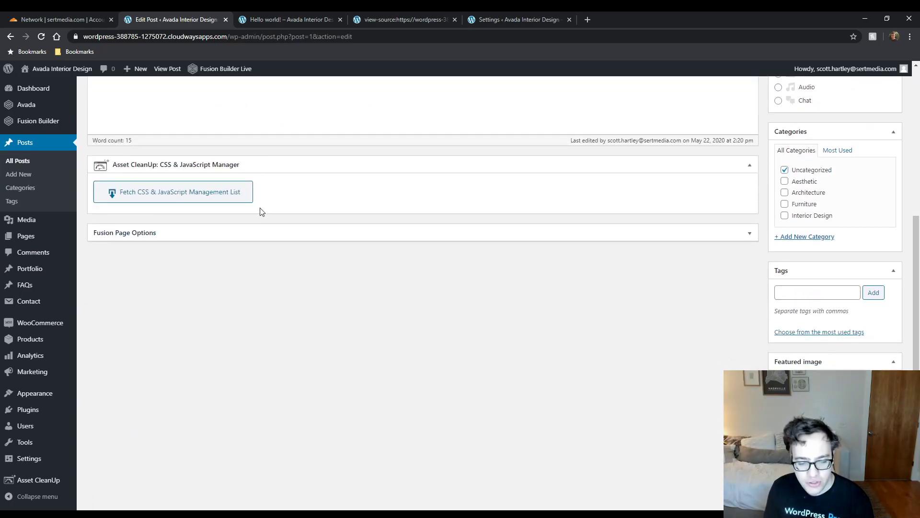
click(367, 12)
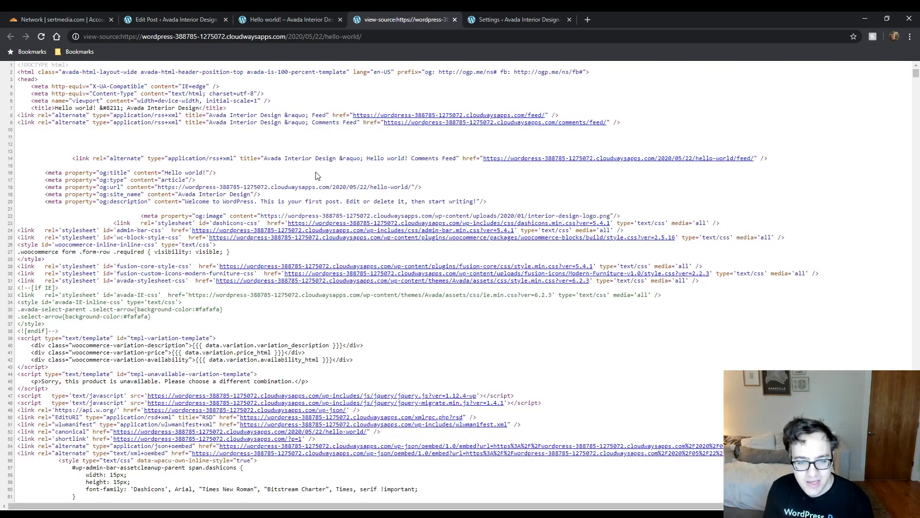
Step: Search the page source for 'contact' through all 11 matches, then go back to the post editor
double_click(287, 152)
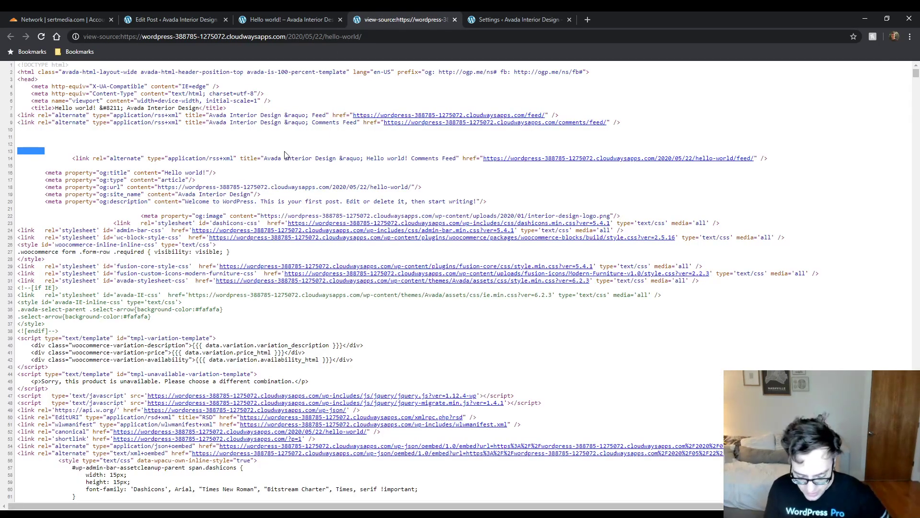
key(ctrl+f)
text(contact)
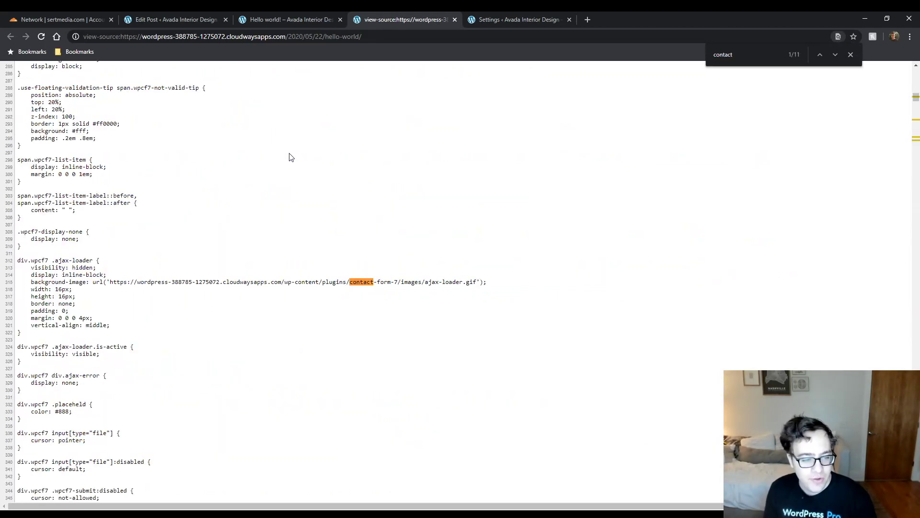
key(Return)
key(Return)
key(Return)
key(Return)
key(Return)
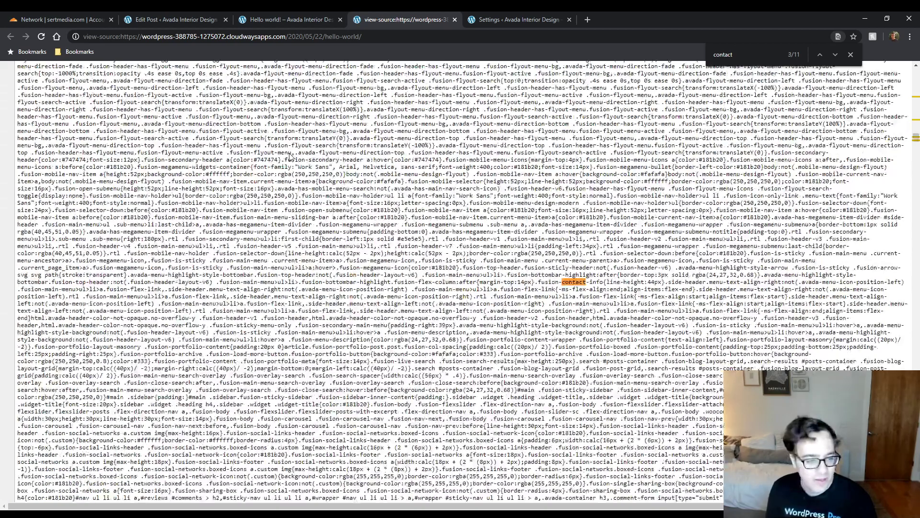
key(Return)
key(Return)
key(Return)
key(Return)
key(Return)
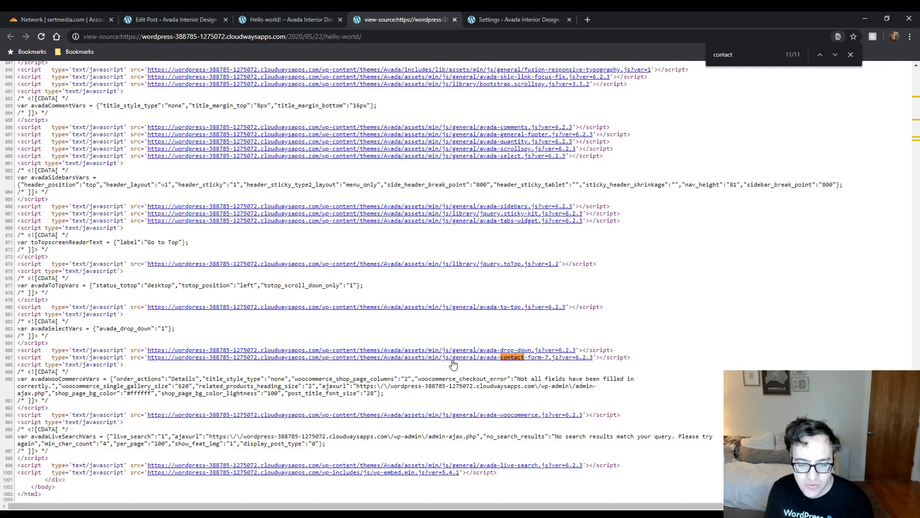
click(62, 20)
click(130, 20)
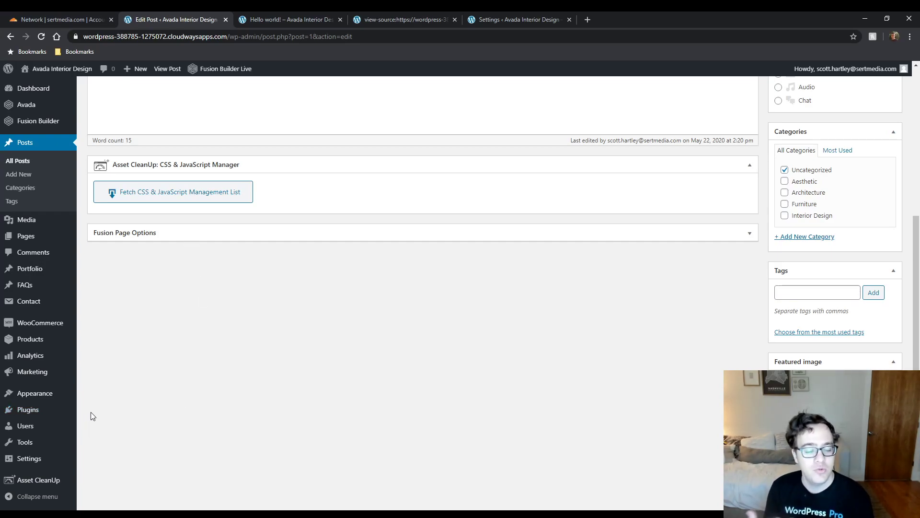
Step: Open Asset CleanUp's CSS/JS Manager, view its Posts and Pages guidance, then the Bulk Changes list
mouse_move(48, 480)
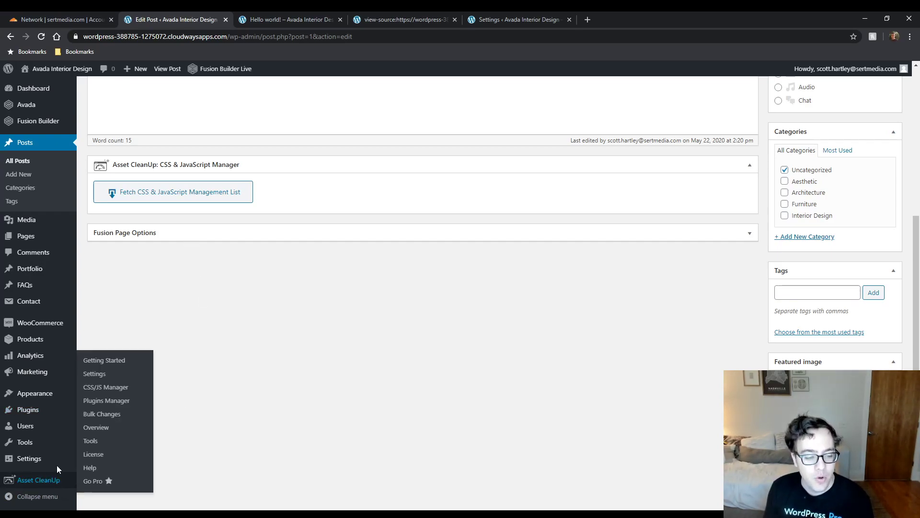
click(105, 389)
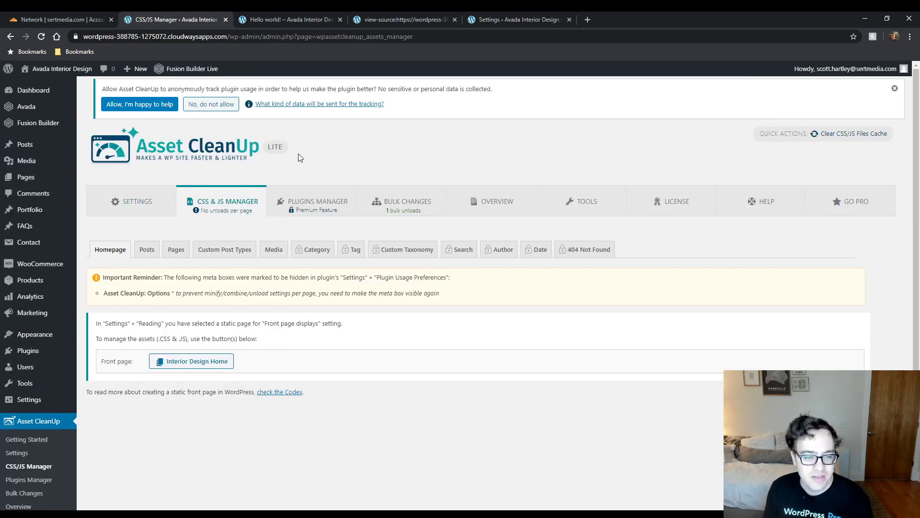
click(147, 251)
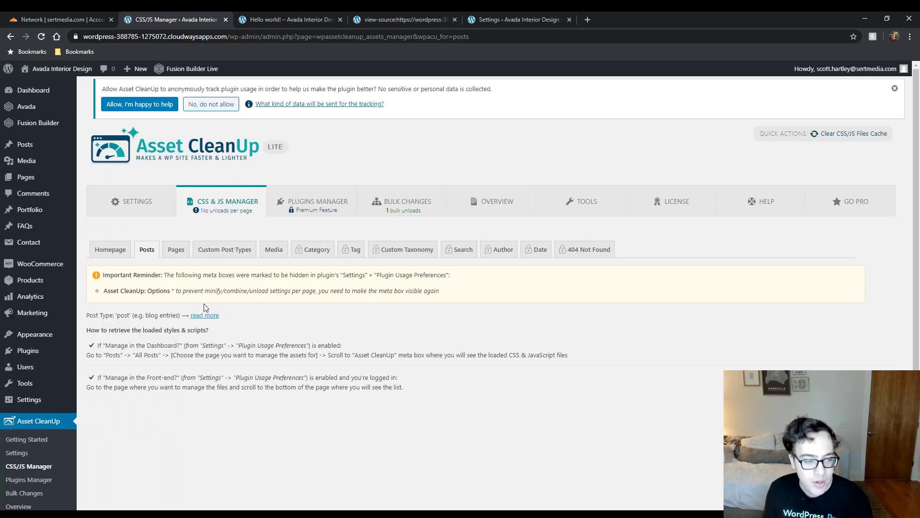
click(187, 253)
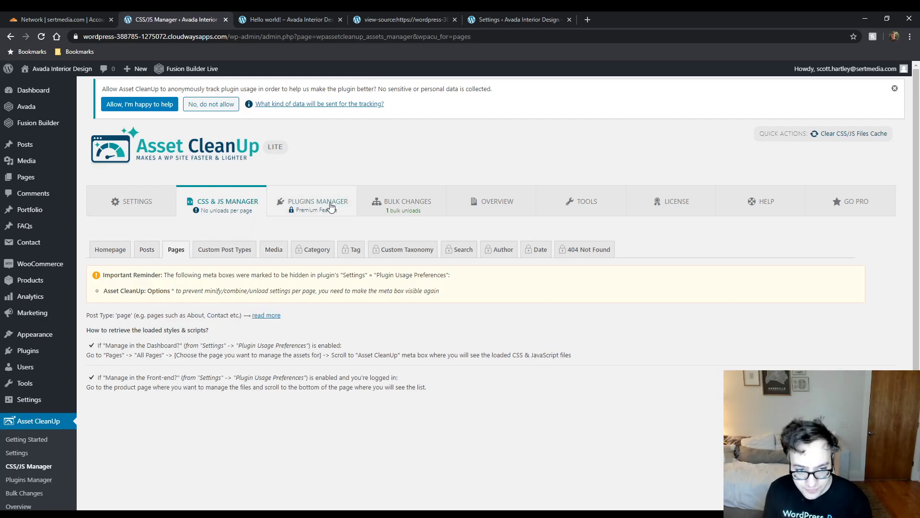
click(394, 206)
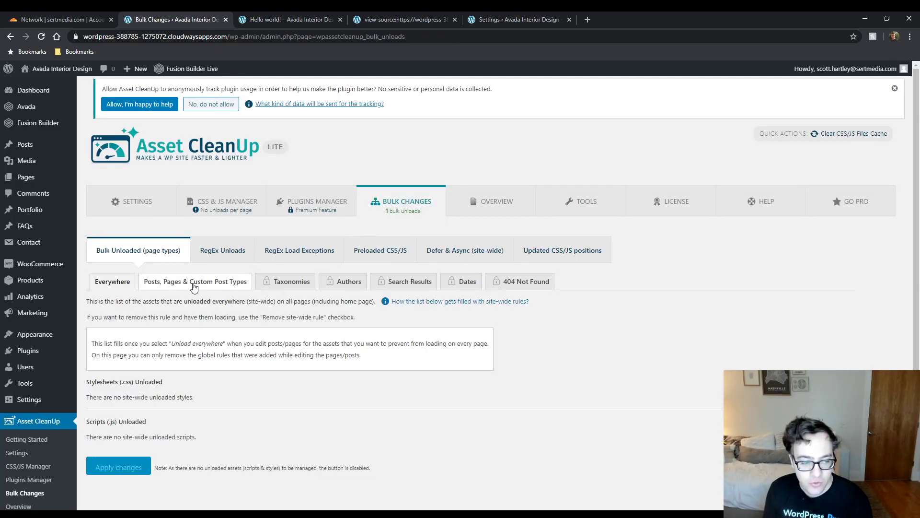
Step: Find contact-form-7 among the post type's bulk-unloaded scripts, then view the Overview of all rules
click(194, 283)
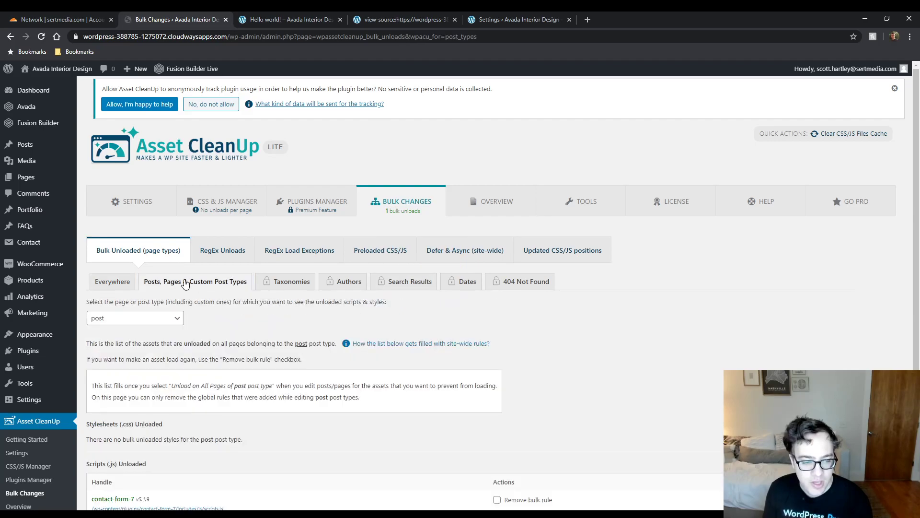
scroll(247, 307, down, 3)
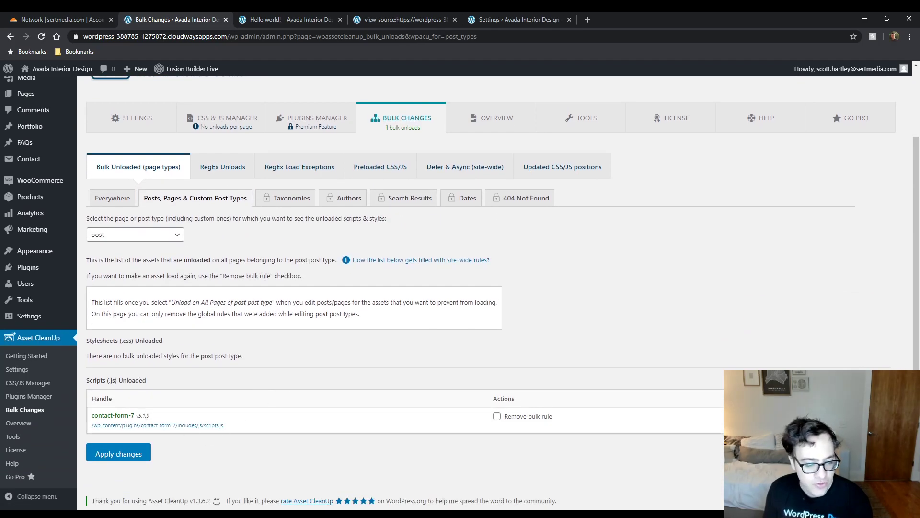
drag(150, 417, 90, 415)
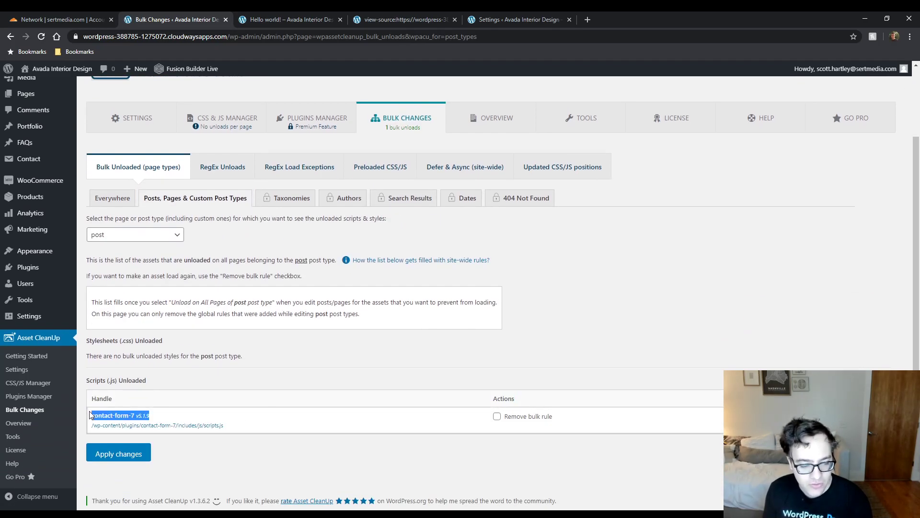
click(147, 233)
click(200, 232)
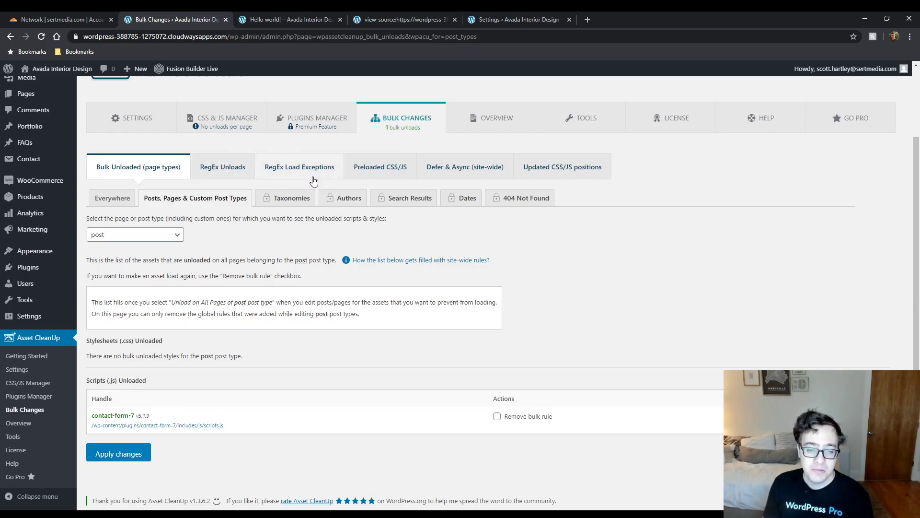
click(482, 117)
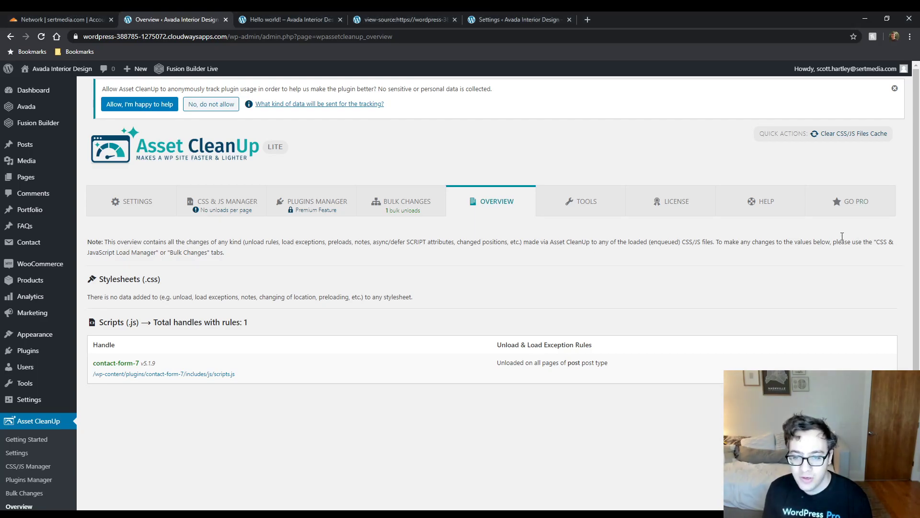
Step: Look over Asset CleanUp's Tools and System Info report, then return to its Settings page
click(592, 195)
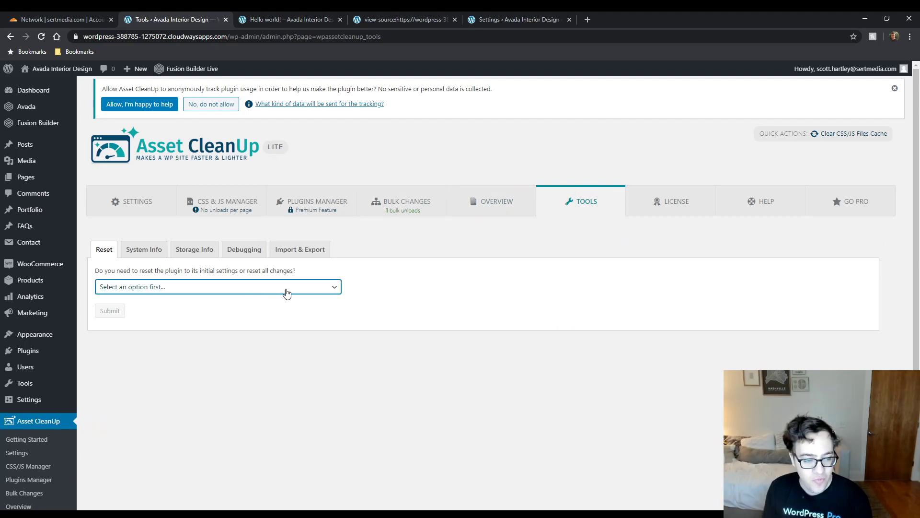
click(152, 250)
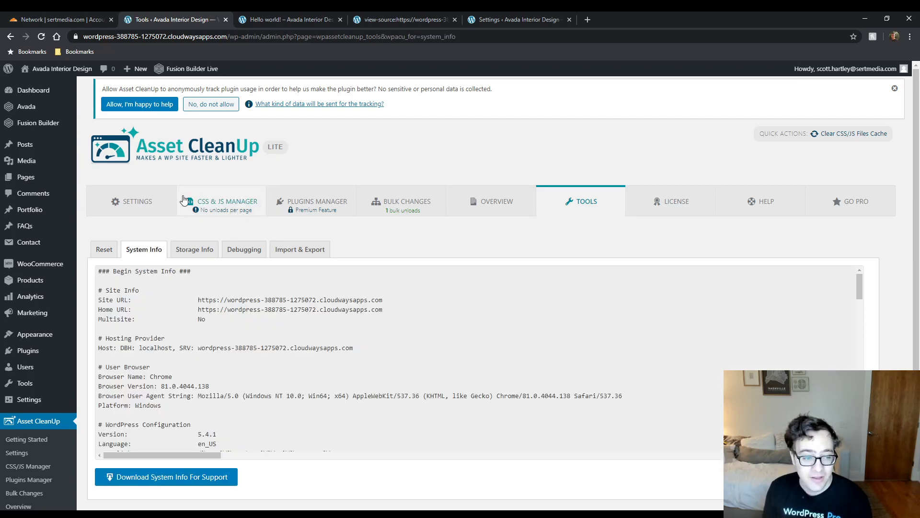
click(157, 201)
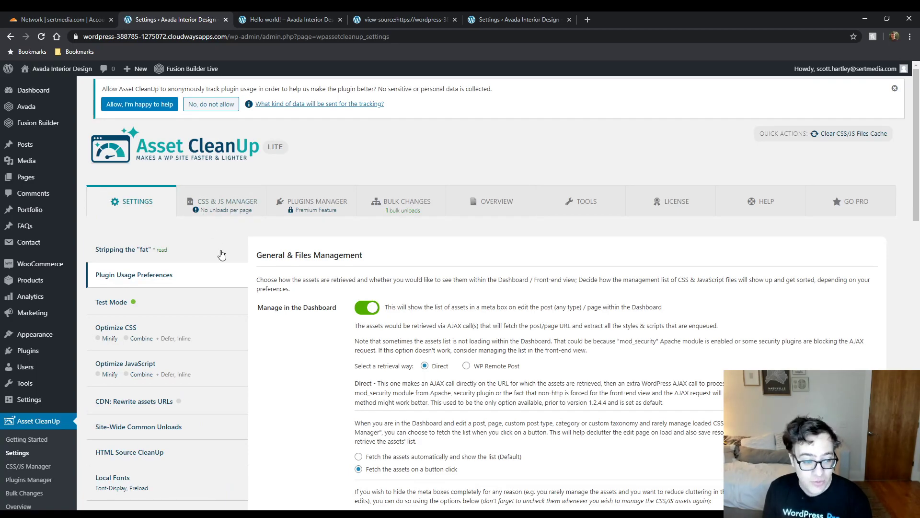
Step: Switch off Enable Test Mode in Asset CleanUp settings and save with Update All Settings
click(207, 300)
scroll(360, 252, down, 5)
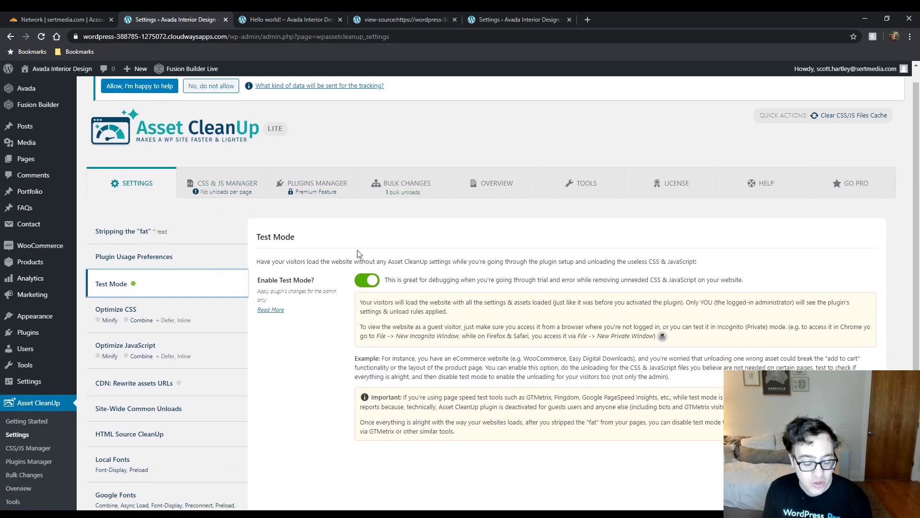
scroll(363, 245, up, 4)
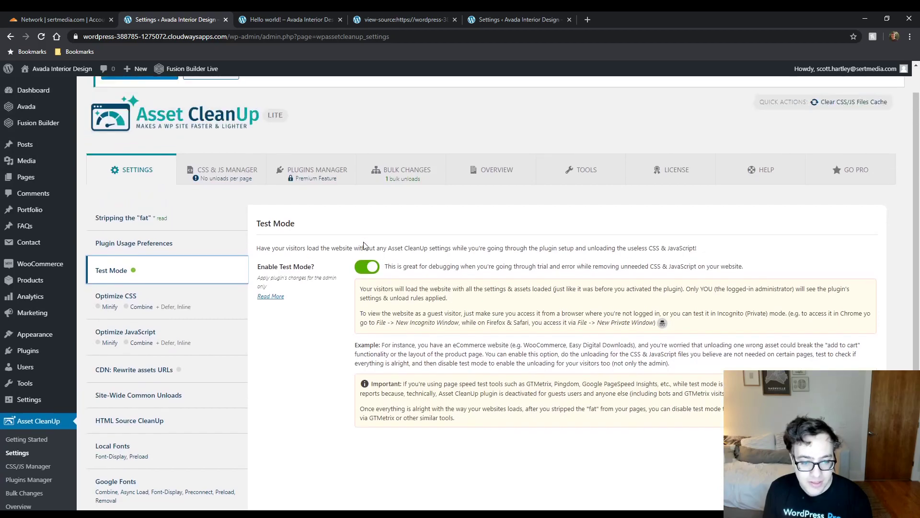
click(367, 266)
scroll(264, 431, down, 2)
click(264, 460)
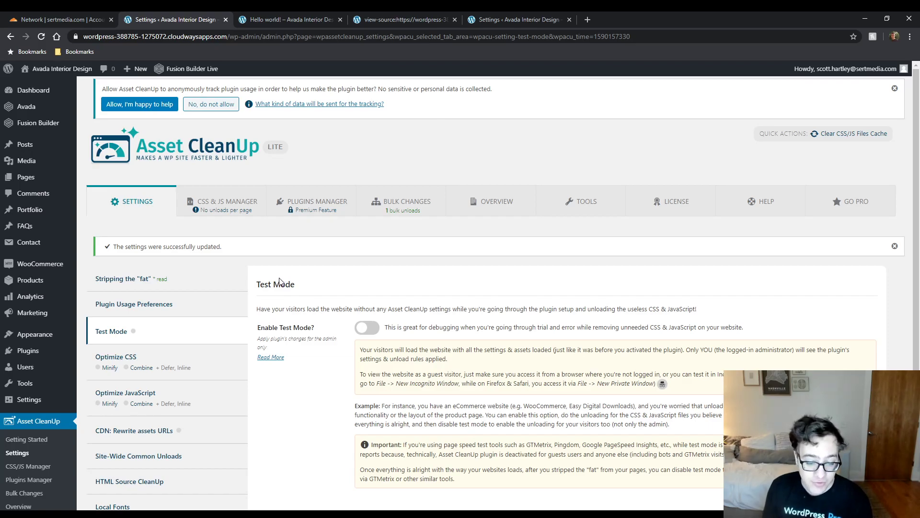
scroll(276, 279, down, 3)
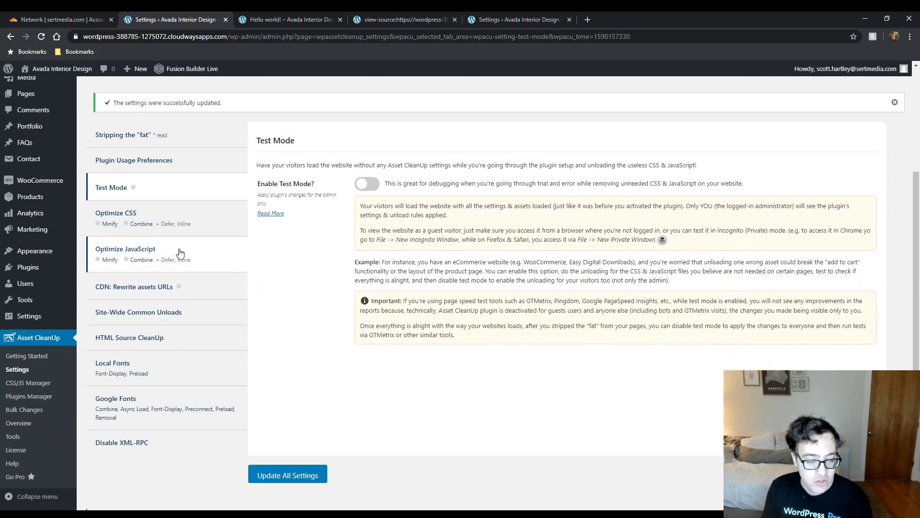